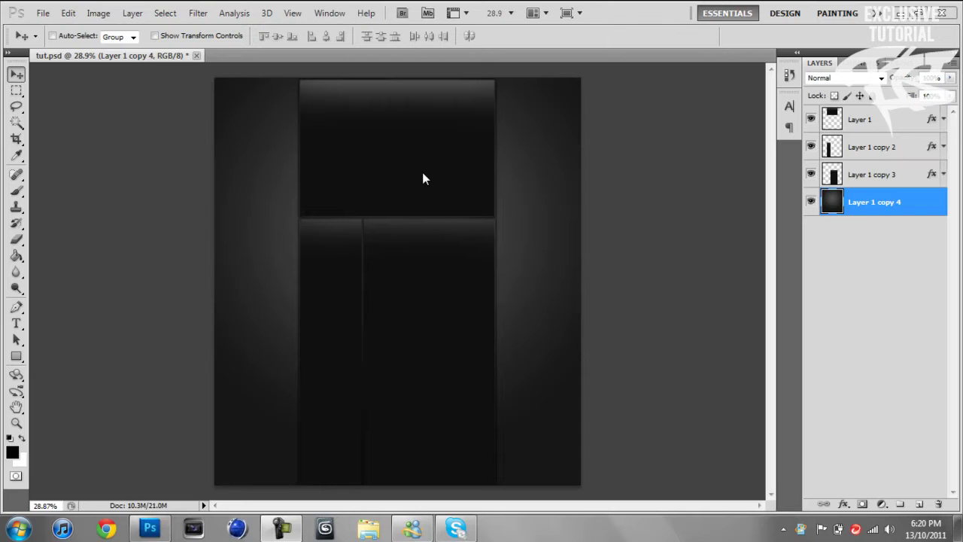
scroll(365, 216, "up", 1)
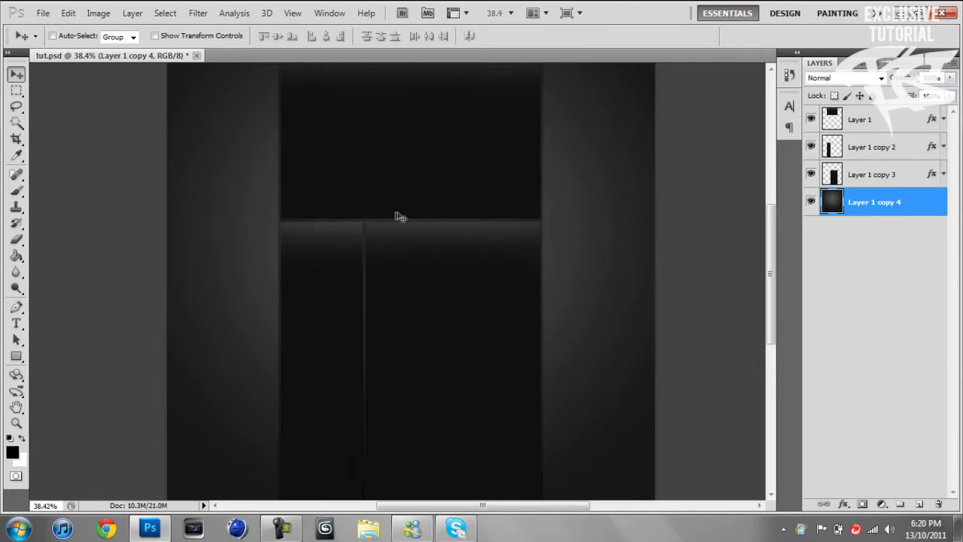
scroll(398, 216, "up", 1)
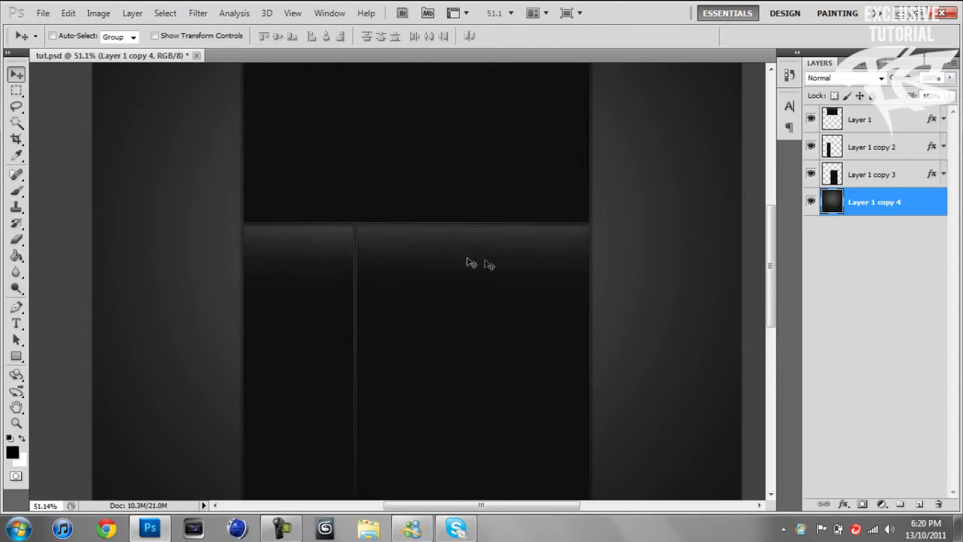
left_click_drag(771, 262, 769, 217)
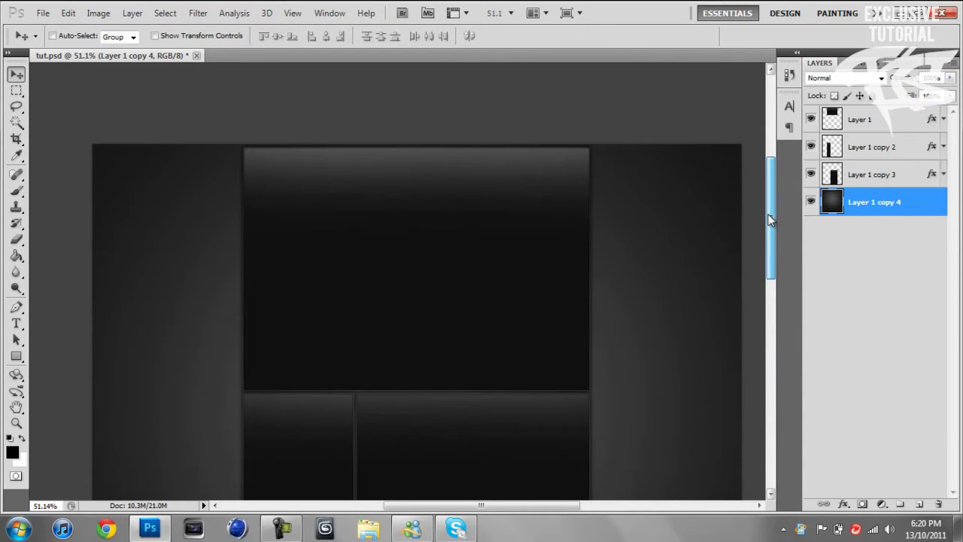
left_click_drag(769, 218, 770, 260)
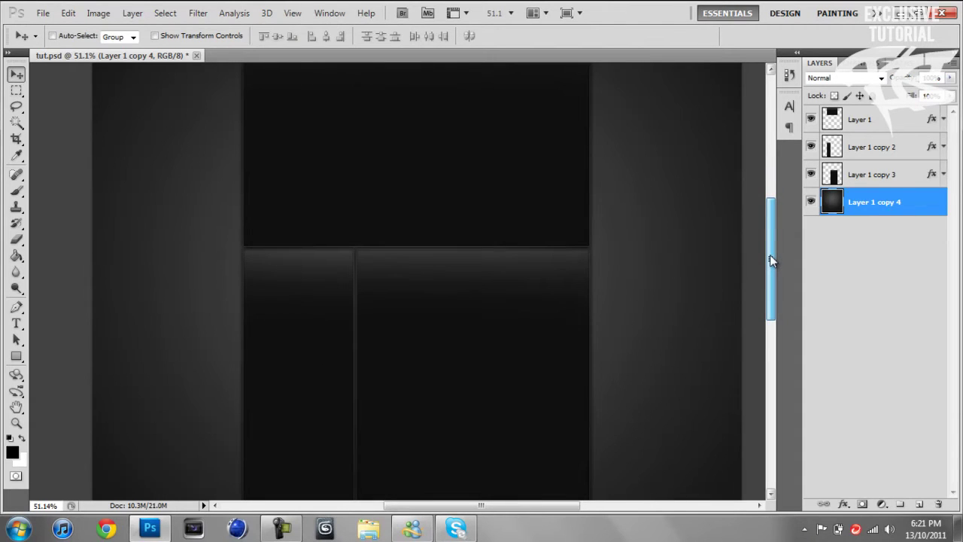
left_click_drag(771, 260, 769, 215)
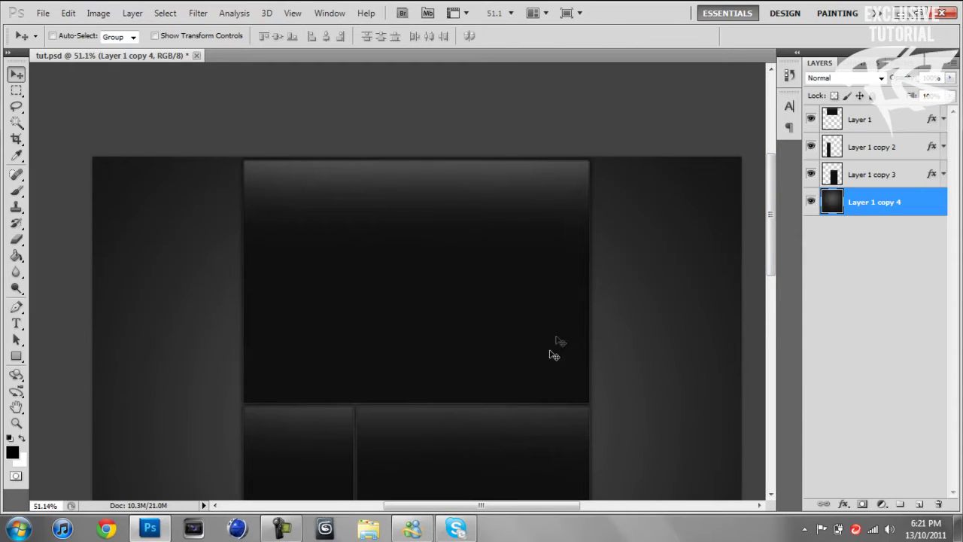
- Add a new empty layer and place it directly above the background layer "Layer 1 copy 4"
left_click(857, 128)
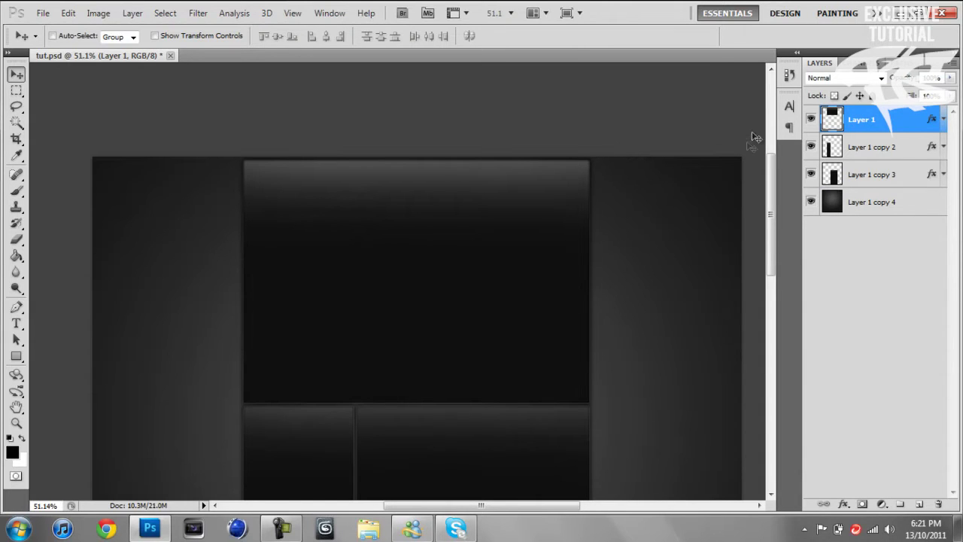
left_click_drag(767, 203, 772, 224)
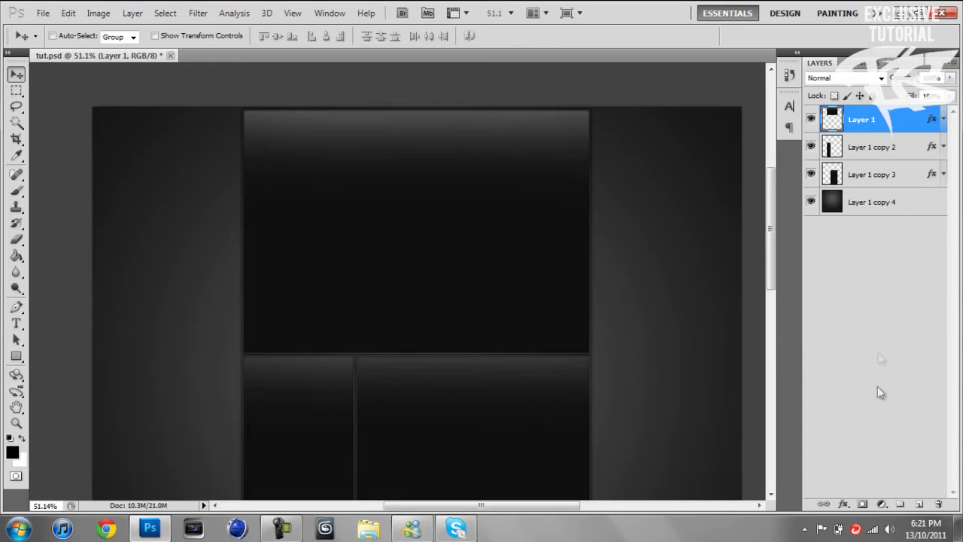
left_click(919, 504)
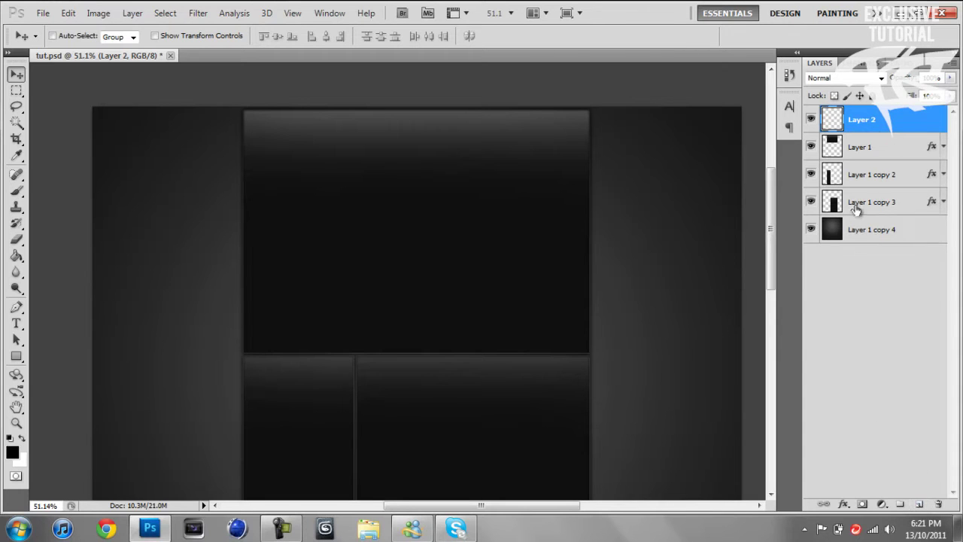
left_click_drag(871, 124, 876, 232)
left_click(869, 235)
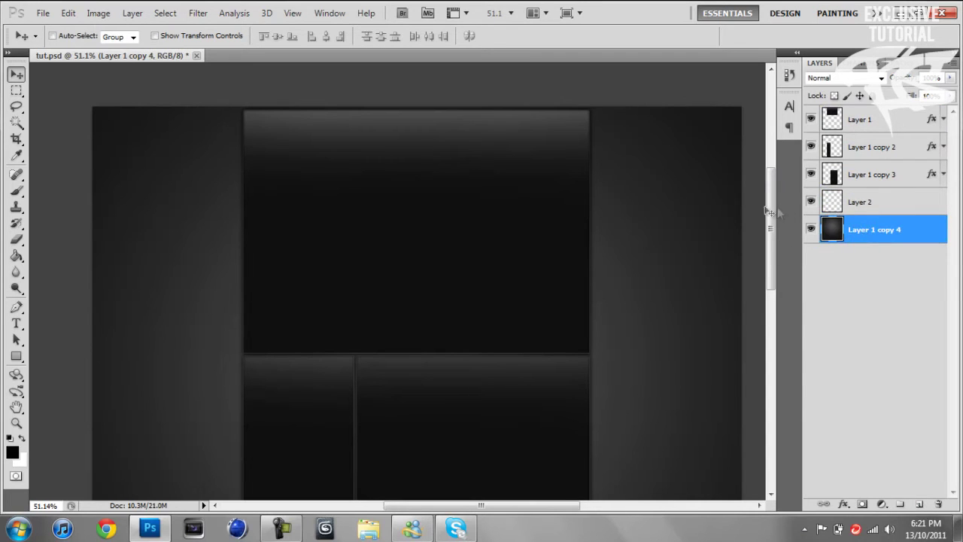
left_click(877, 203)
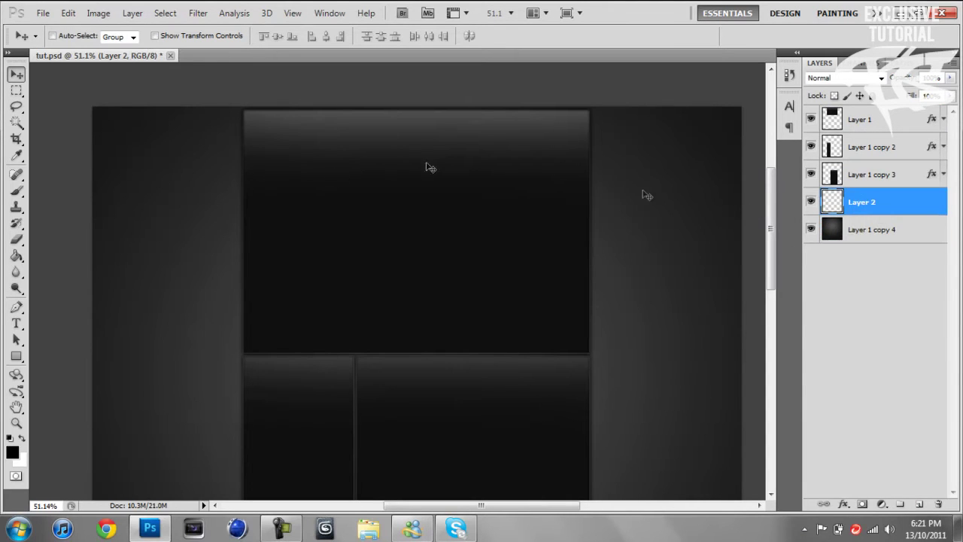
- Set the Rectangle tool's fill color to dark gray #474747
left_click_drag(17, 356, 48, 358)
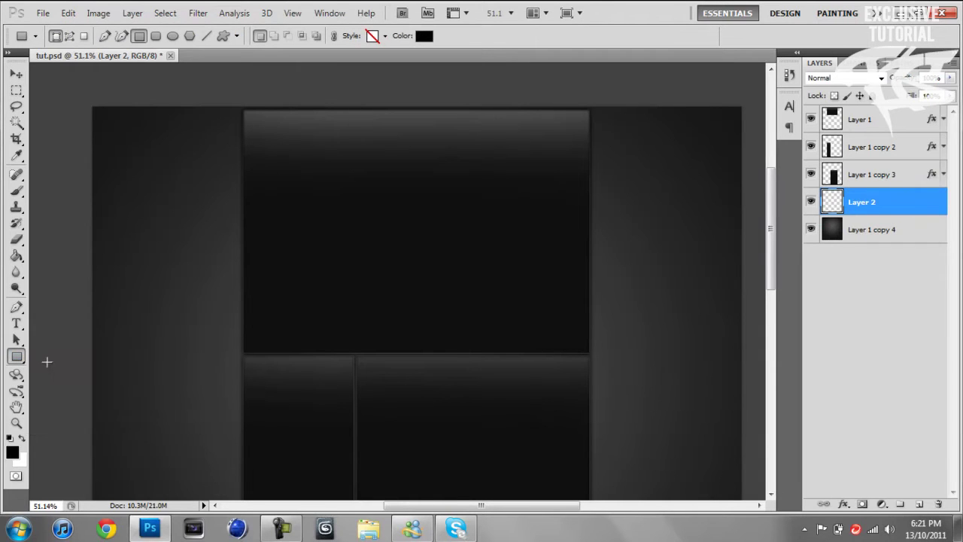
left_click(423, 35)
mouse_move(597, 238)
left_mouse_down()
mouse_move(511, 162)
mouse_move(489, 270)
mouse_move(486, 228)
mouse_move(476, 278)
mouse_move(473, 268)
left_mouse_up()
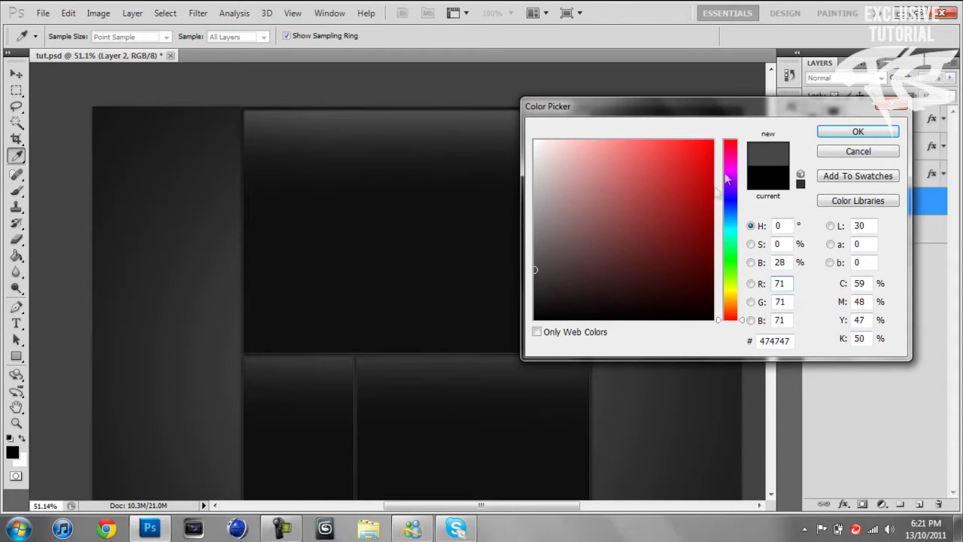
left_click(858, 131)
- Show the rulers and place two vertical guides just outside the header panel's side edges, at about 14 and 49 on the ruler
scroll(251, 103, "up", 2)
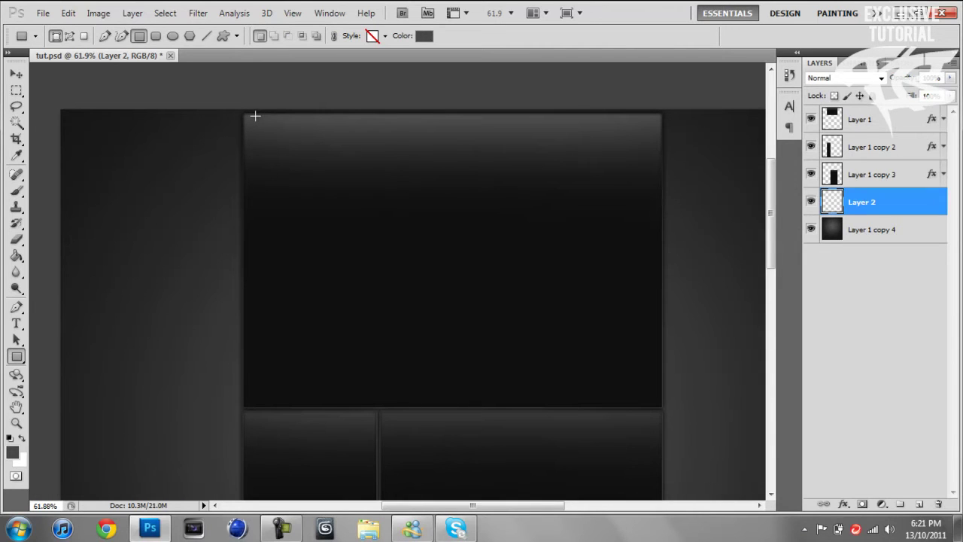
key("ctrl+r")
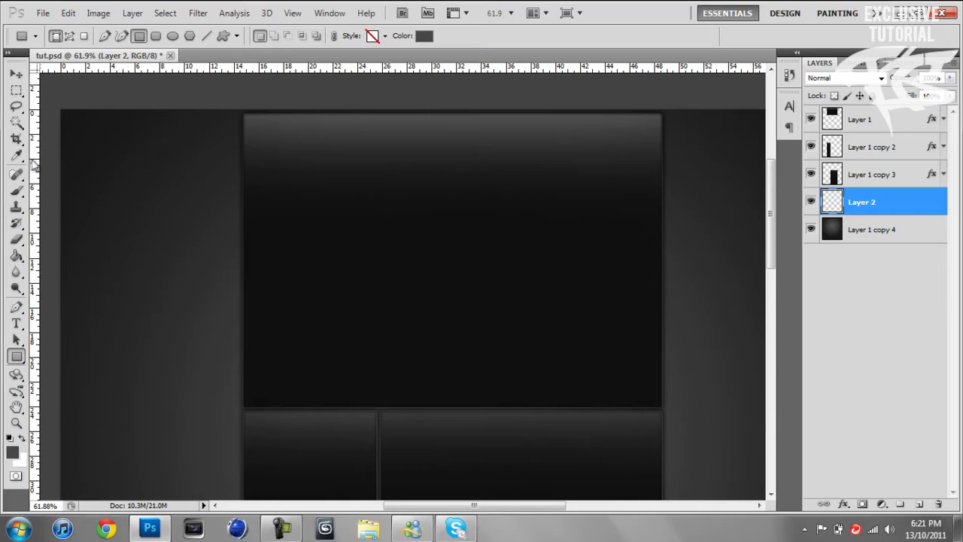
left_click_drag(33, 164, 234, 180)
left_click_drag(36, 175, 671, 269)
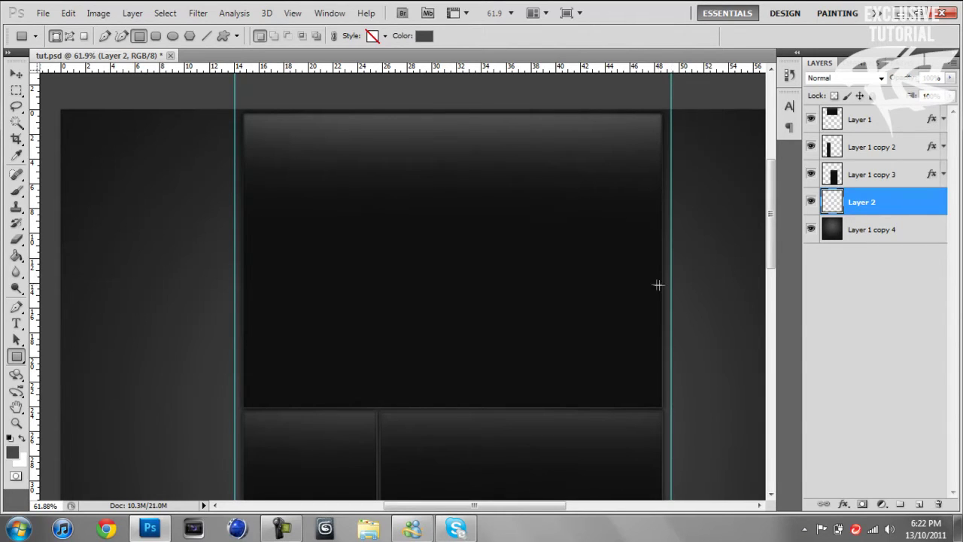
key("v")
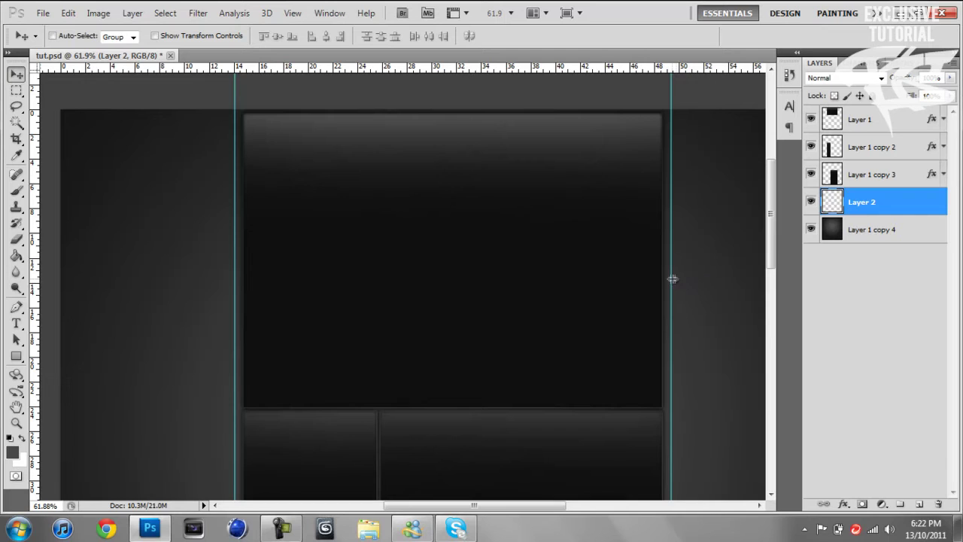
left_click_drag(670, 280, 670, 289)
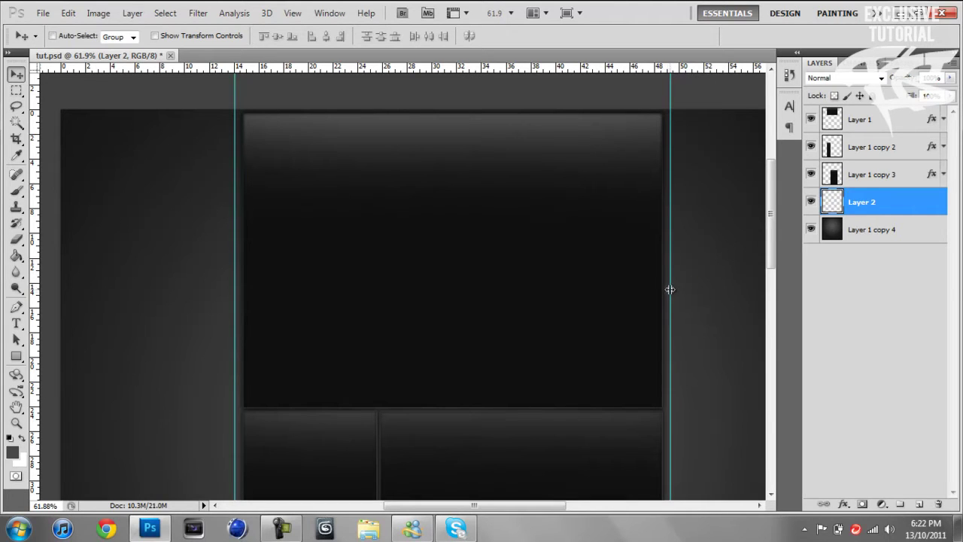
- Draw a gray rectangle between the two guides over the full canvas height behind the panels, and clear the guides
key("u")
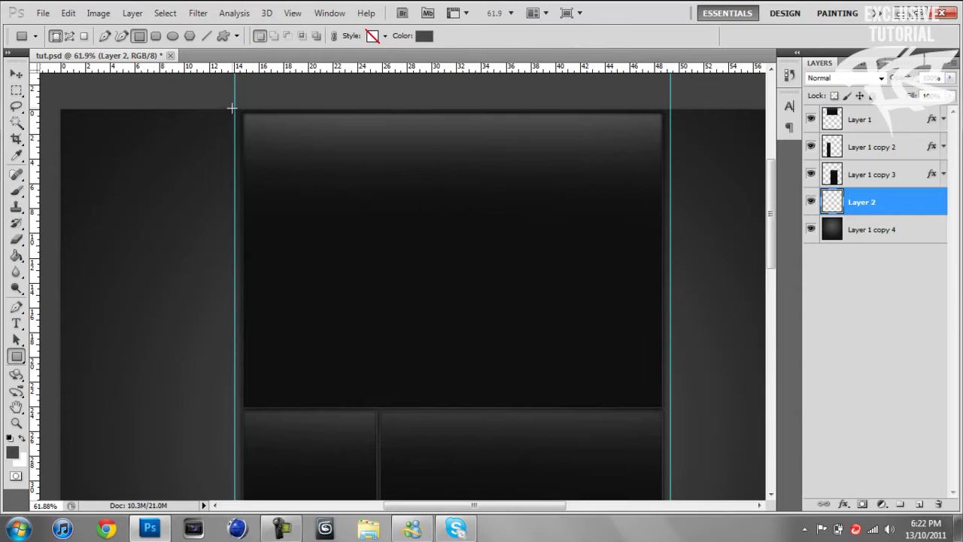
left_click_drag(235, 103, 669, 416)
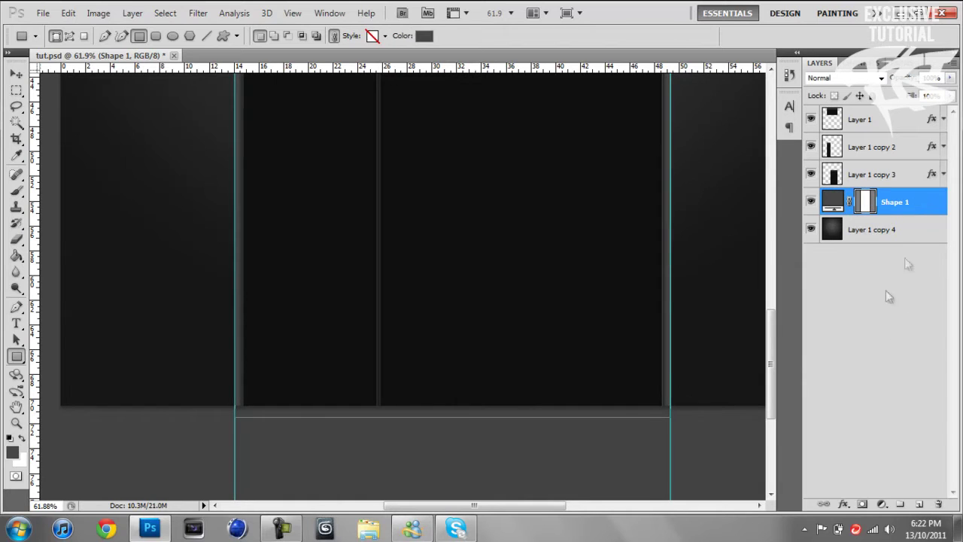
left_click(292, 14)
left_click(326, 308)
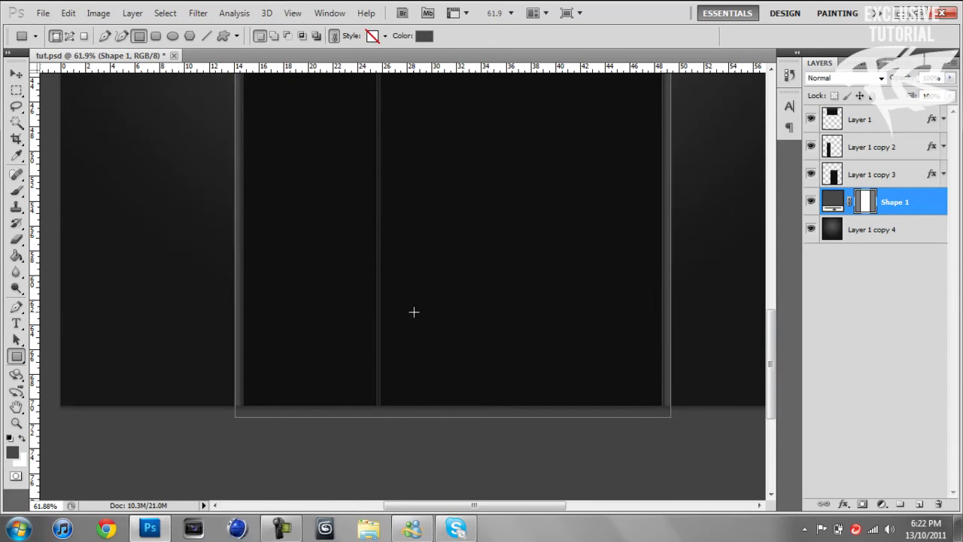
- Rasterize the Shape 1 layer
key("v")
left_click_drag(769, 368, 779, 250)
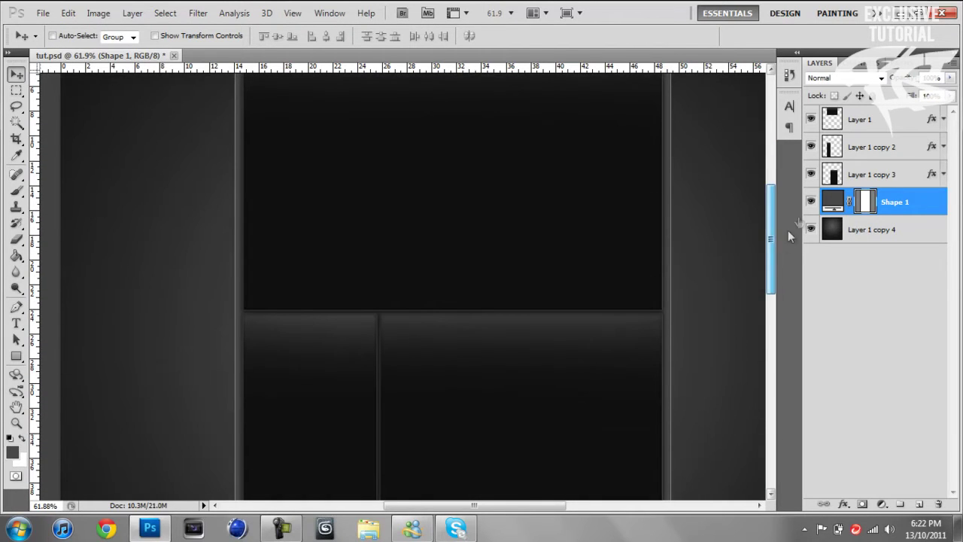
left_click(836, 129)
left_click(850, 200)
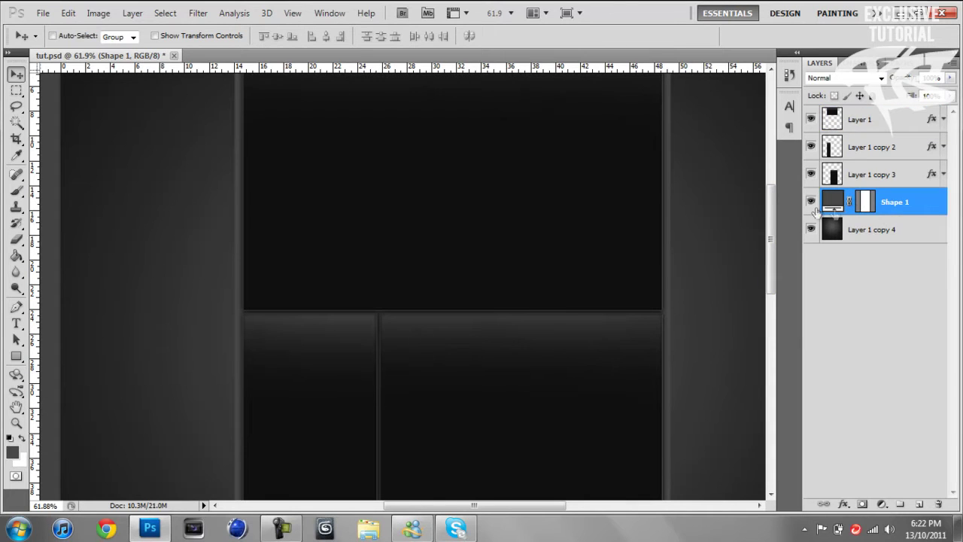
right_click(918, 204)
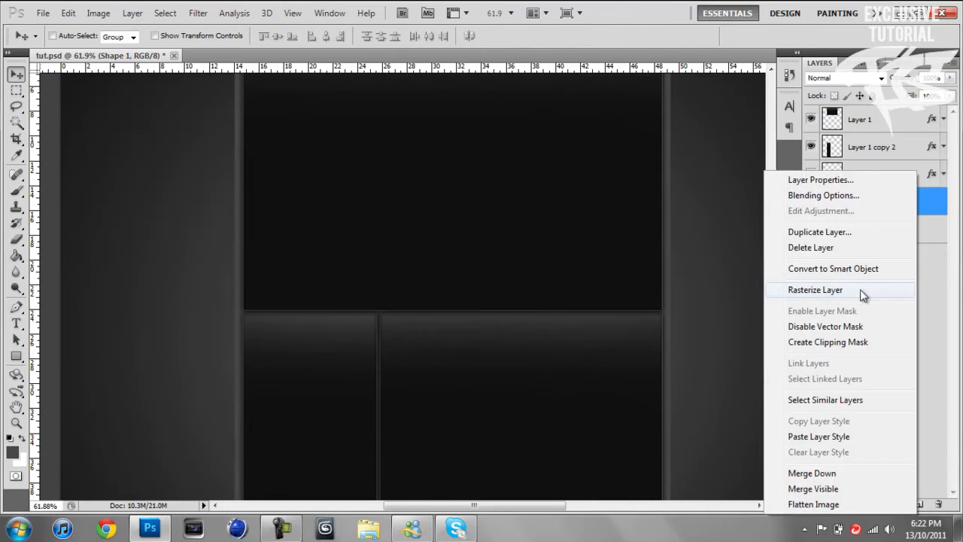
left_click(842, 293)
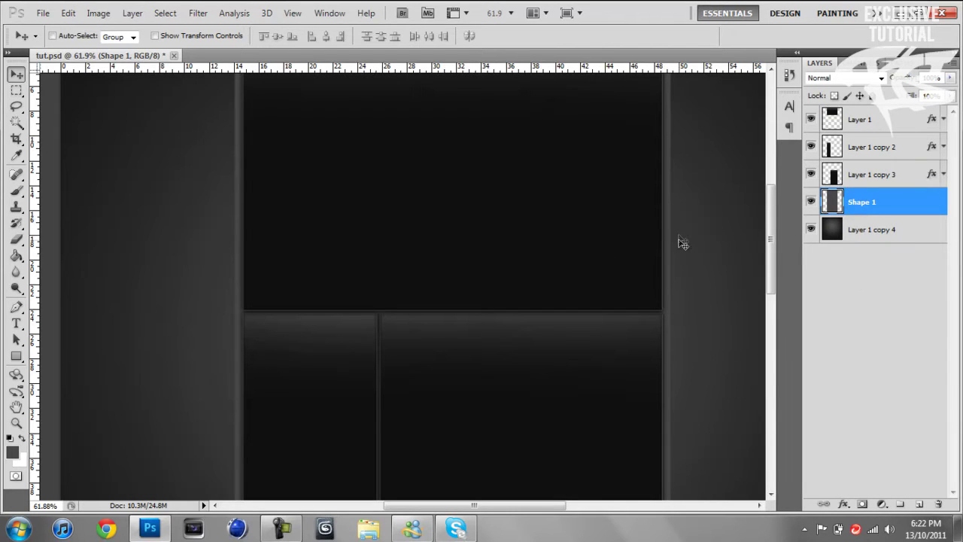
- Add a drop shadow to the Shape 1 layer with 80% opacity, 0 px distance, 10% spread and 10 px size
double_click(919, 205)
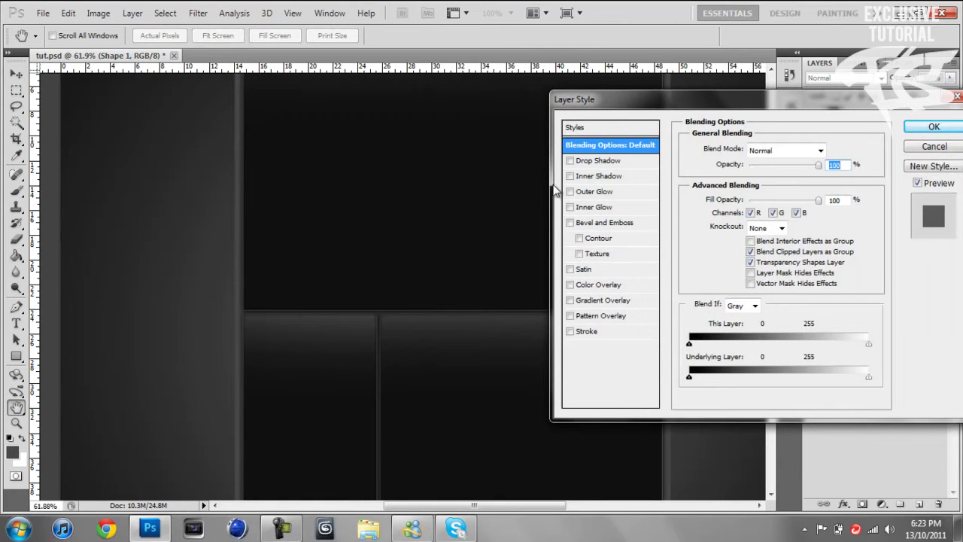
left_click(613, 161)
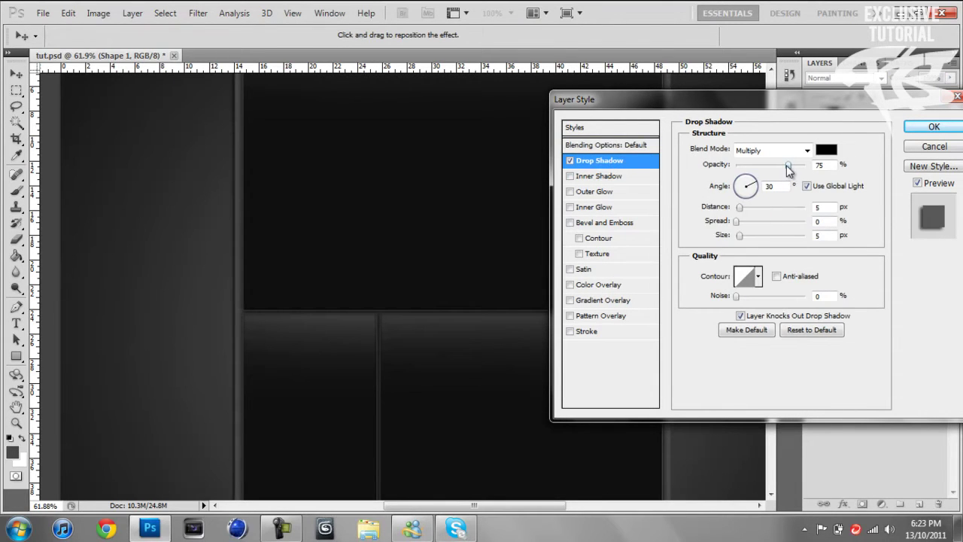
left_click_drag(788, 171, 815, 178)
left_click_drag(740, 210, 729, 212)
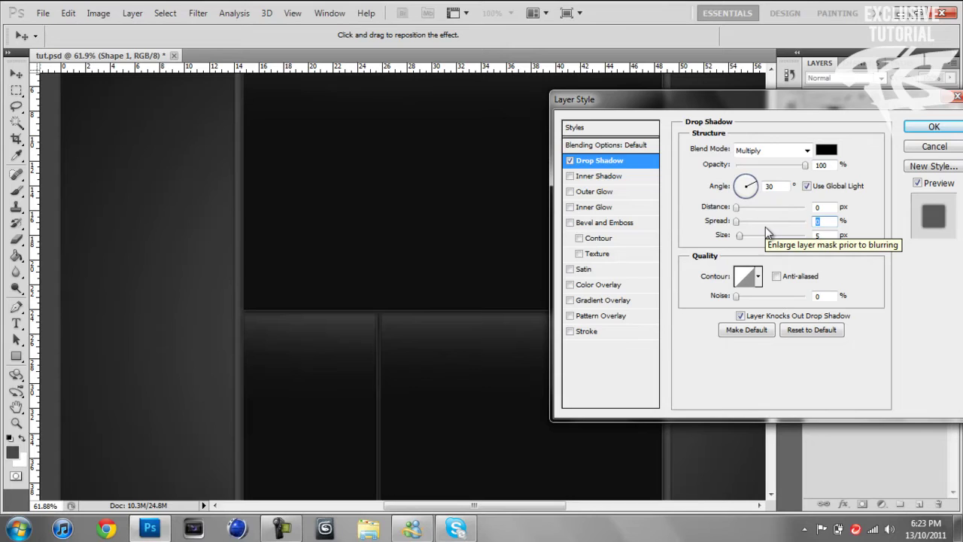
type("10")
key("Tab")
type("10")
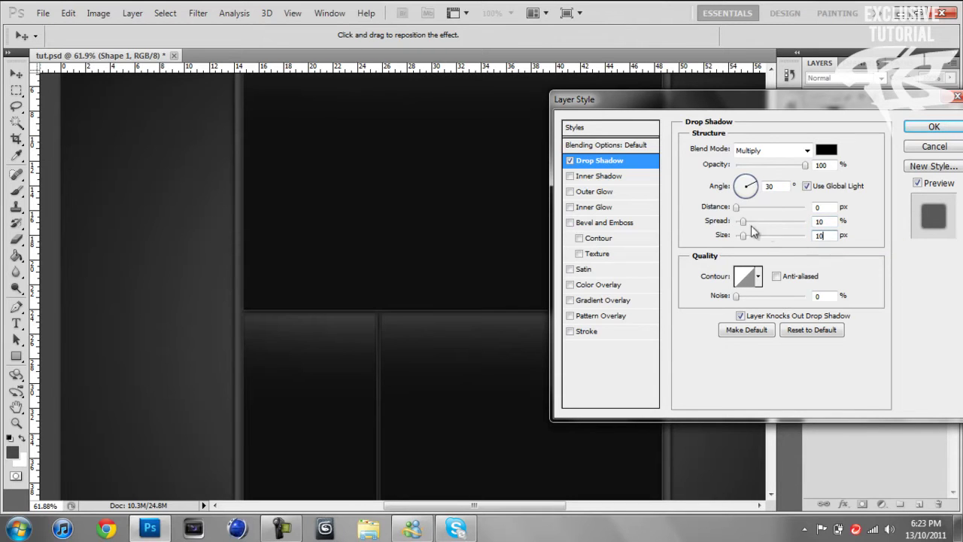
double_click(821, 165)
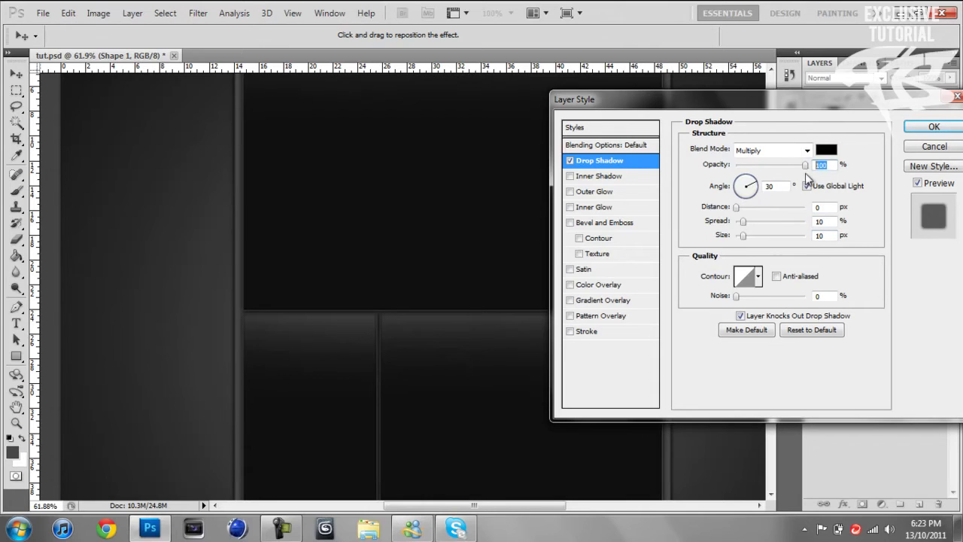
type("80")
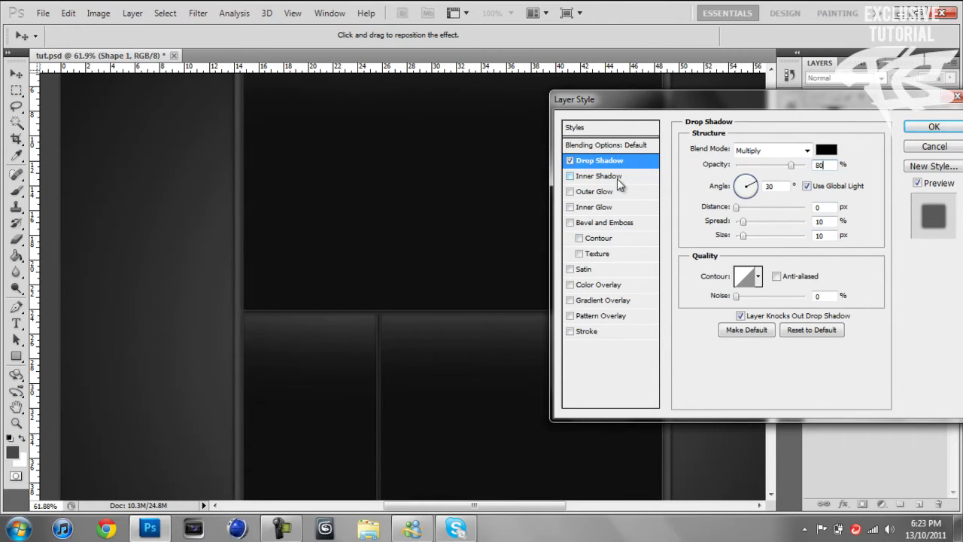
- Add an inner shadow to the Shape 1 layer with 0 px distance, 7% choke and 7 px size
left_click(599, 176)
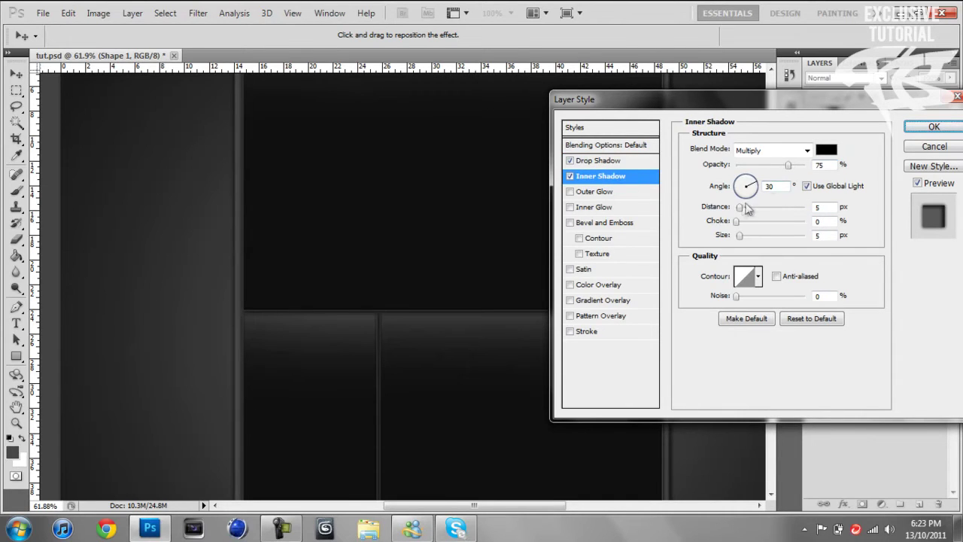
left_click_drag(739, 208, 734, 211)
key("Tab")
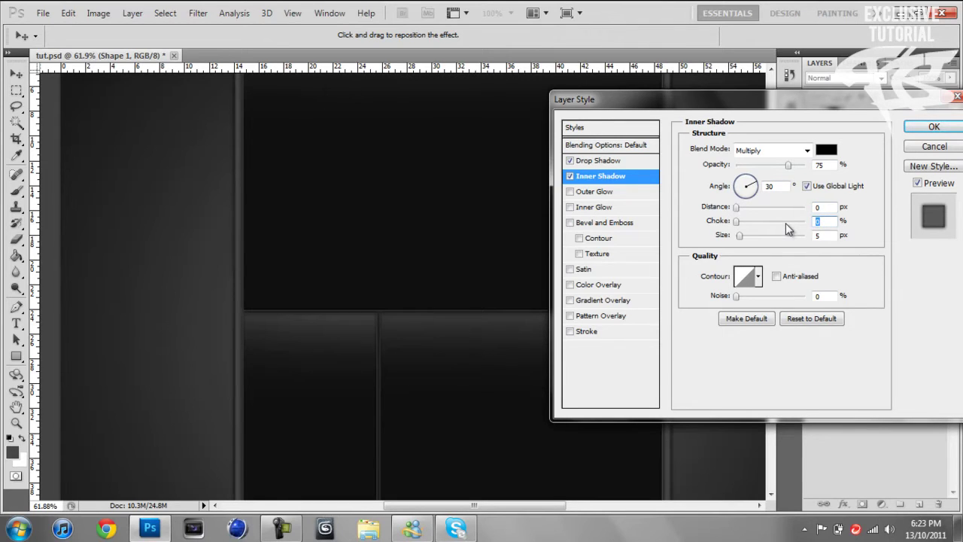
type("7")
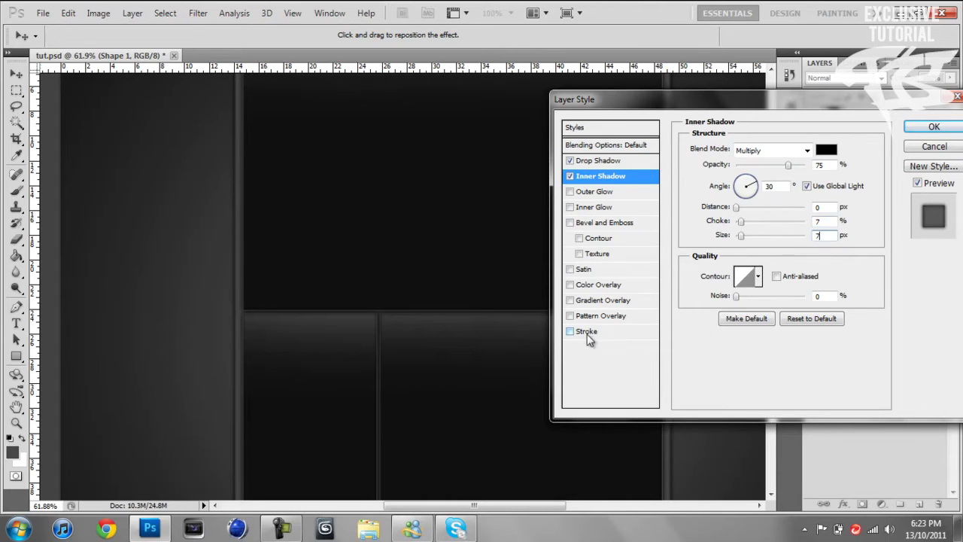
- Add a stroke to the Shape 1 layer with 2 px size, Center position and Screen blend mode
left_click(588, 335)
left_click(831, 147)
type("2")
left_click(766, 165)
left_click(759, 204)
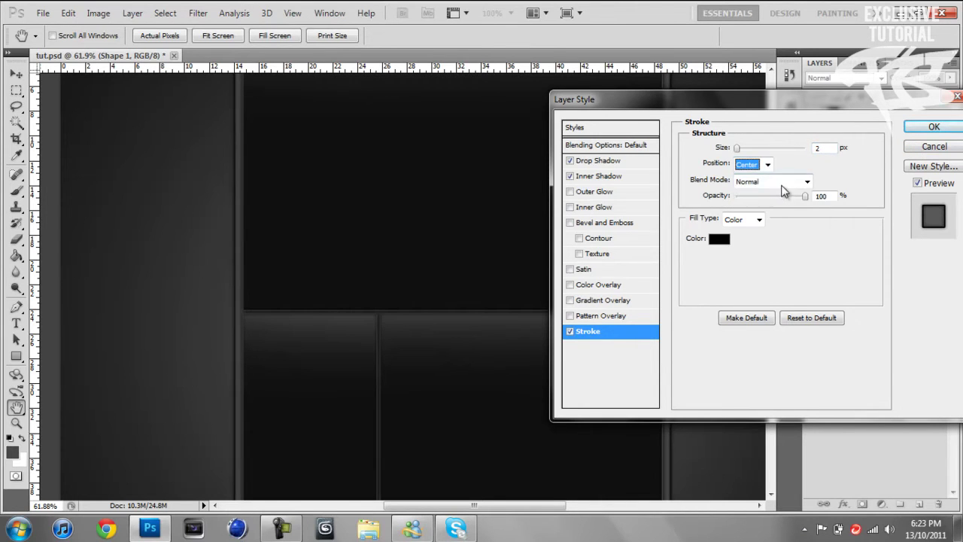
left_click(785, 184)
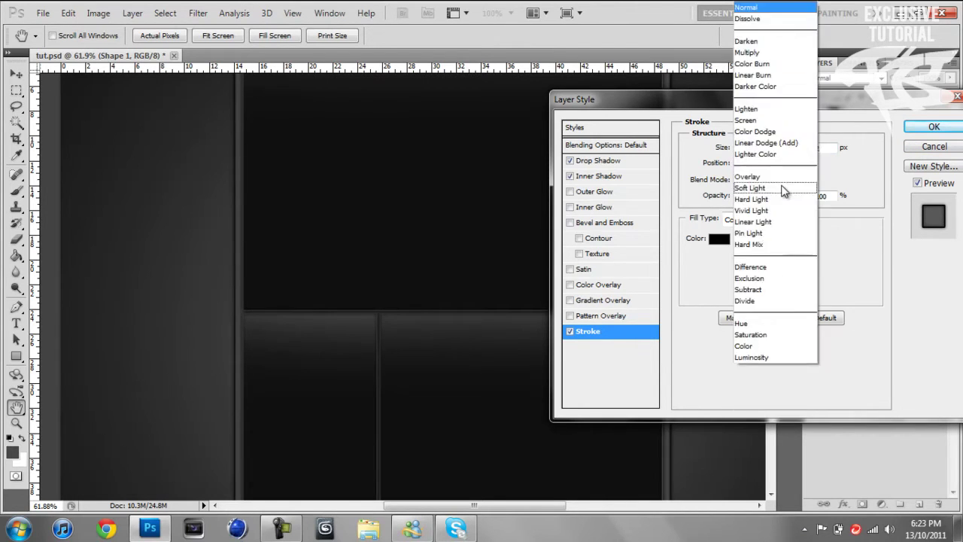
left_click(775, 122)
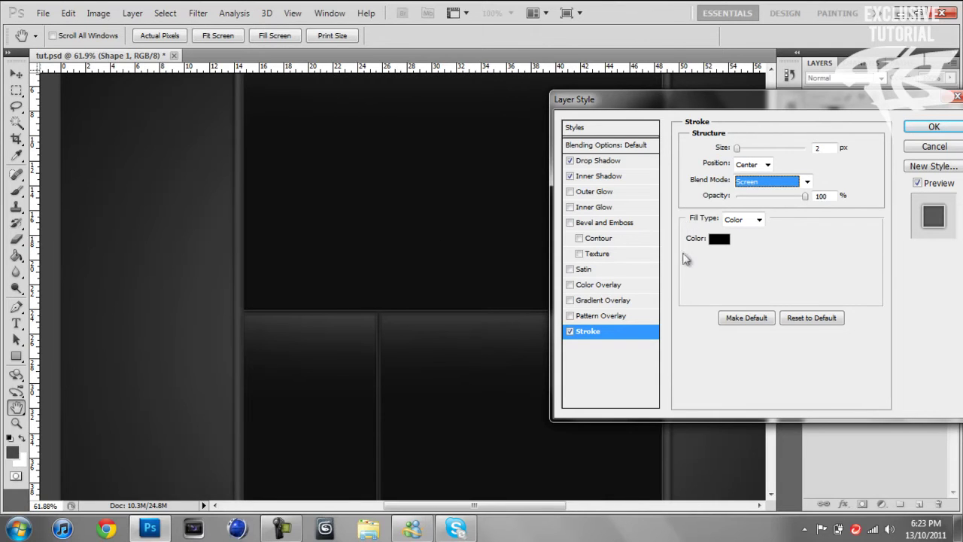
- Add a Gradient Overlay with the default settings to the Shape 1 layer and apply the layer styles
left_click(595, 298)
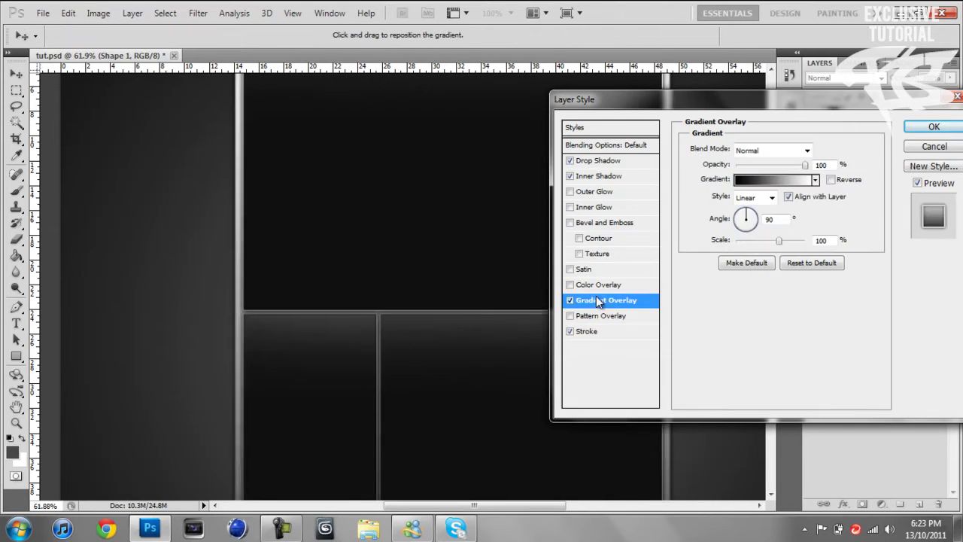
left_click(933, 126)
key("ctrl+0")
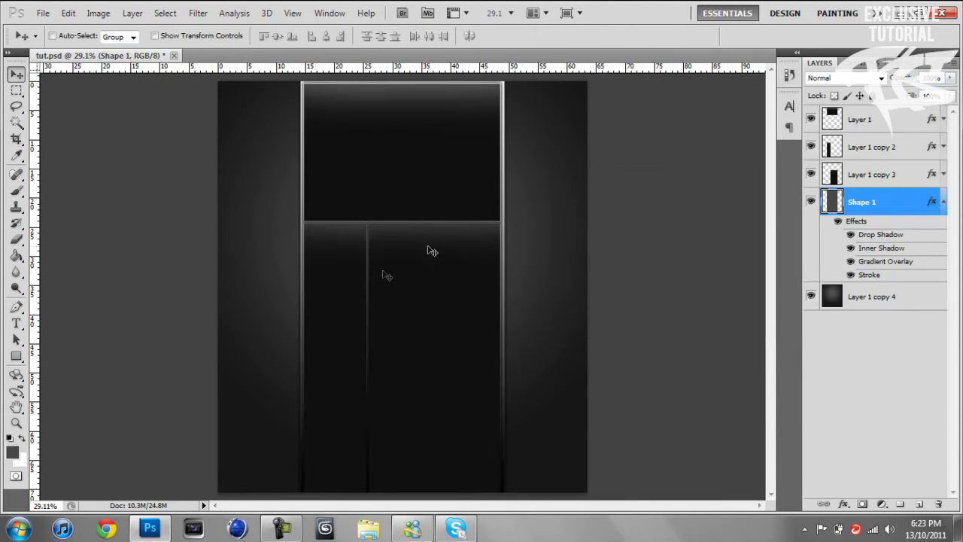
- Change the white end stop of Shape 1's gradient overlay to dark gray 4e4e4e
double_click(910, 205)
left_click(614, 301)
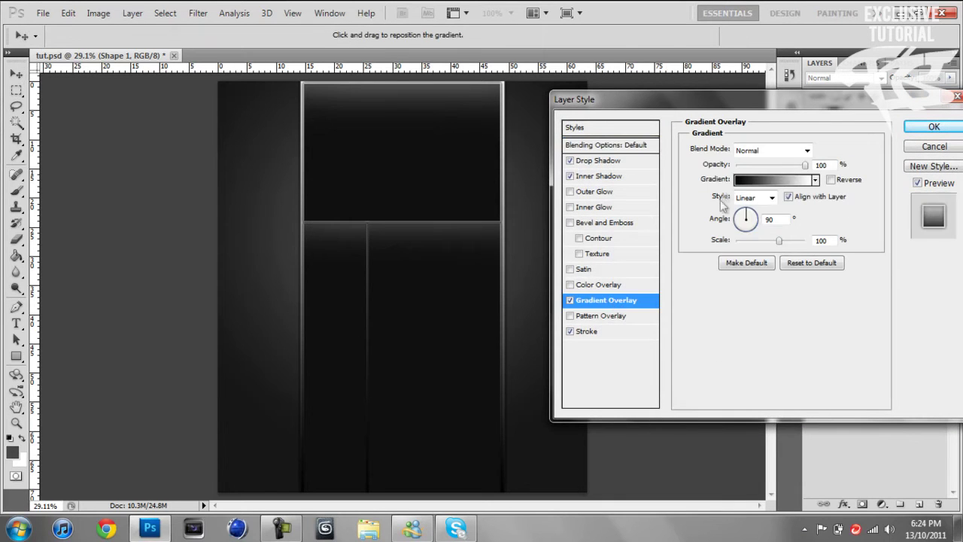
left_click(783, 182)
left_click(777, 86)
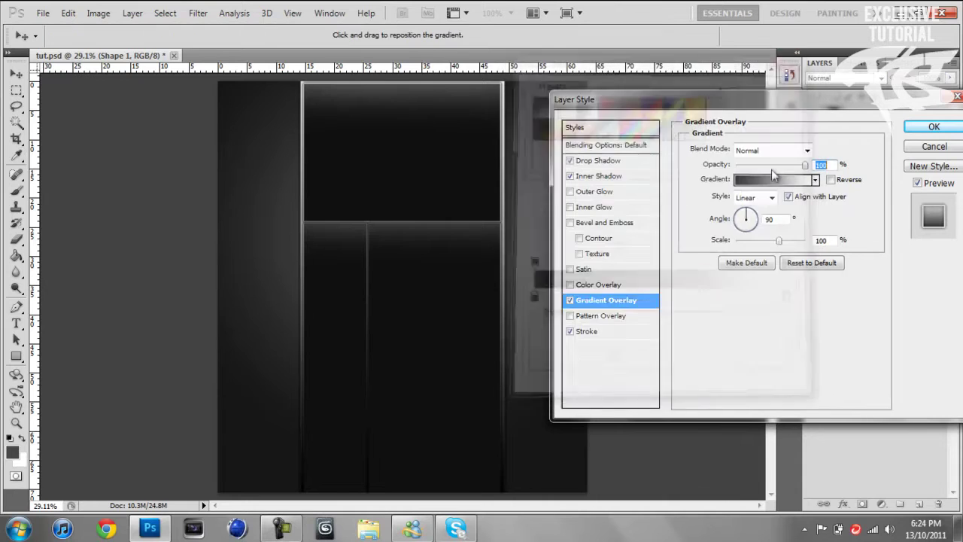
left_click(782, 179)
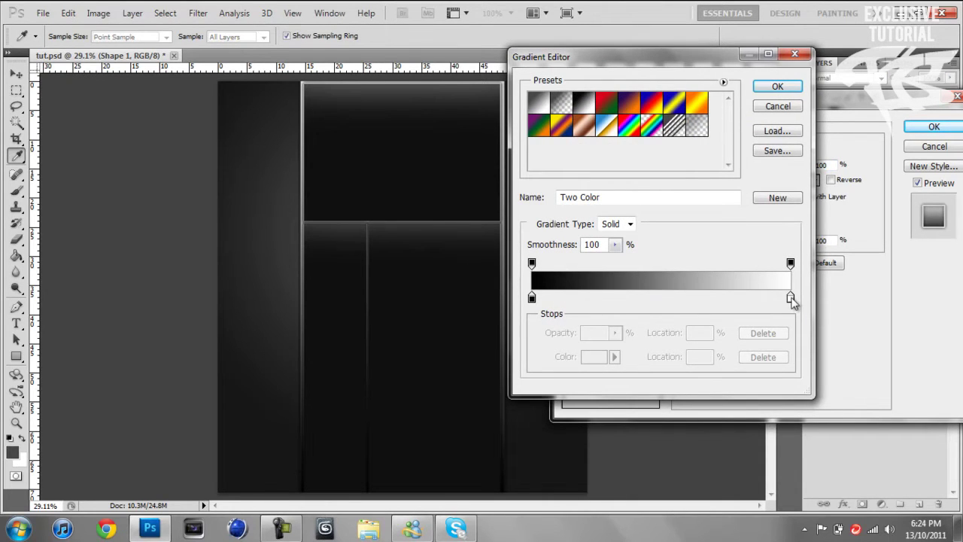
left_click(790, 298)
left_click(604, 357)
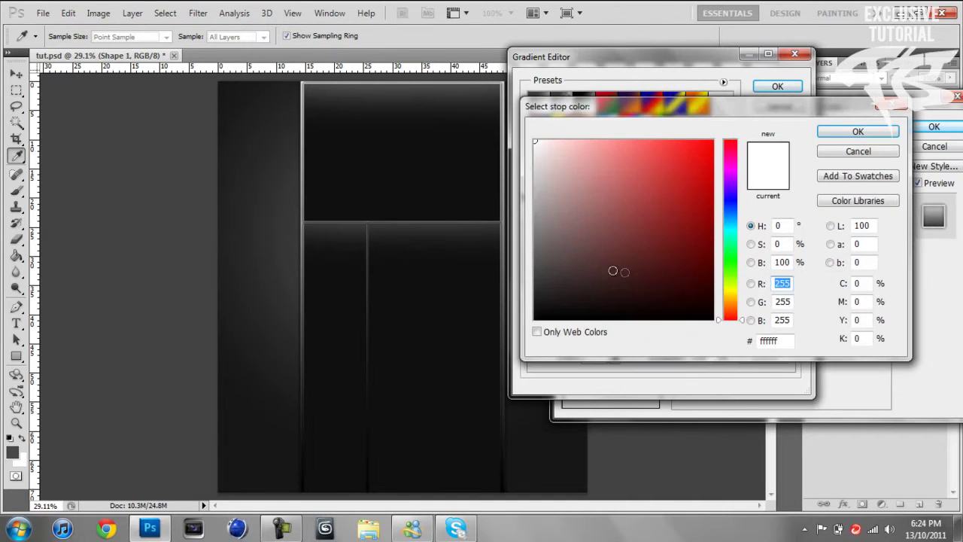
left_click(534, 263)
left_click(575, 263)
left_click_drag(545, 257, 510, 254)
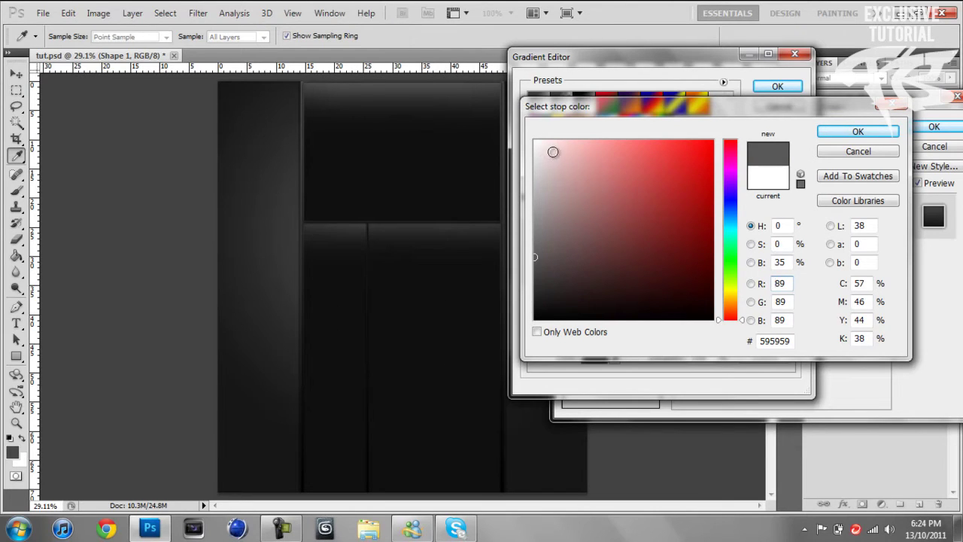
left_click(533, 254)
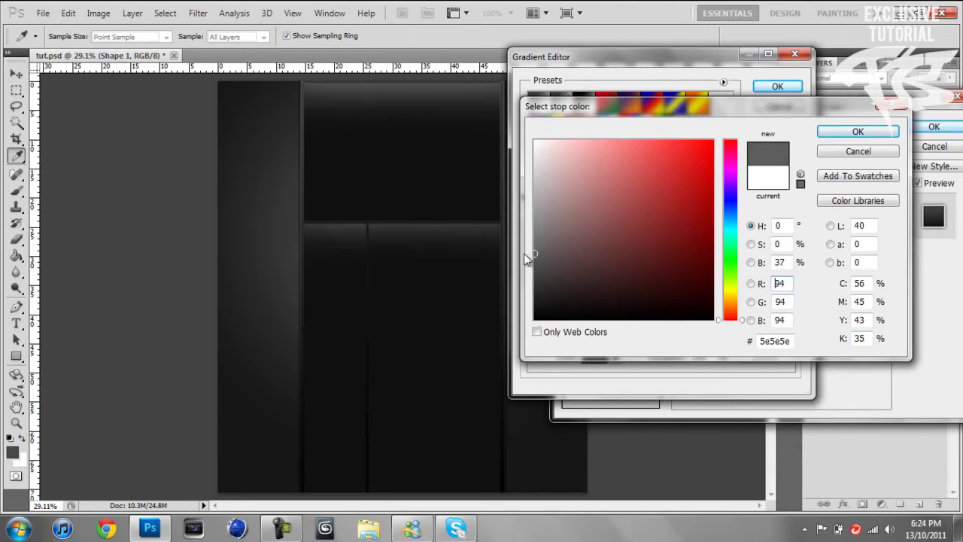
left_click_drag(545, 264, 525, 268)
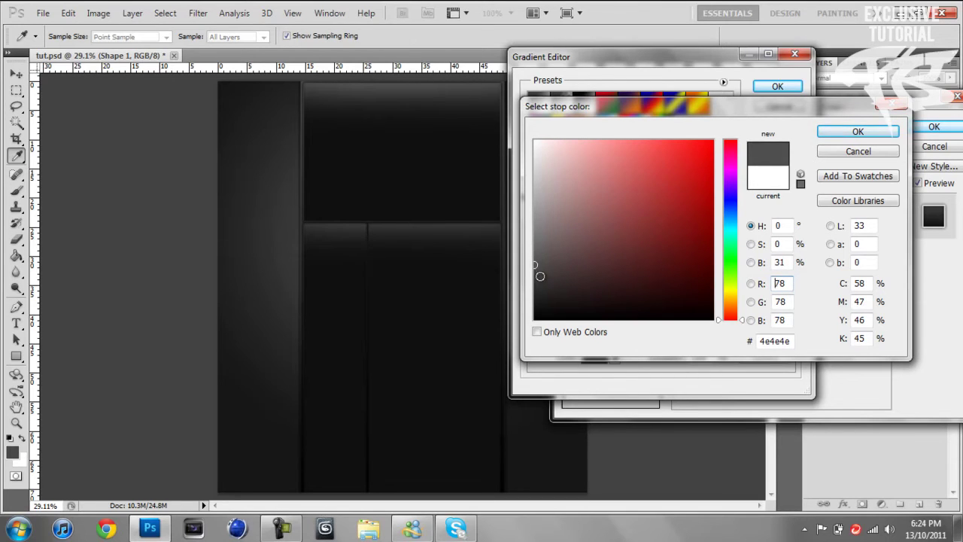
left_click(873, 134)
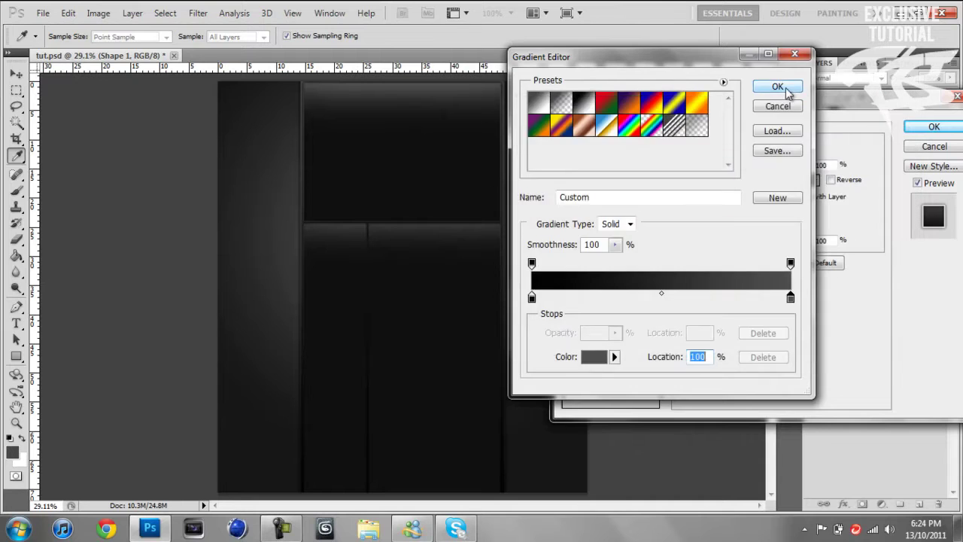
left_click(779, 86)
- Change the black start stop of Shape 1's gradient overlay to near-black 060606 and apply the gradient
left_click(792, 181)
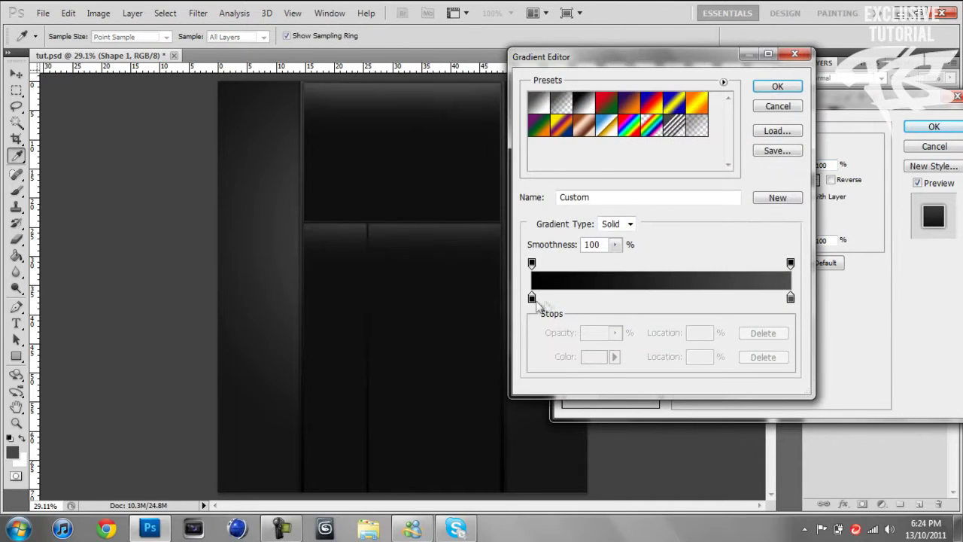
left_click(534, 301)
left_click(594, 358)
left_click(534, 311)
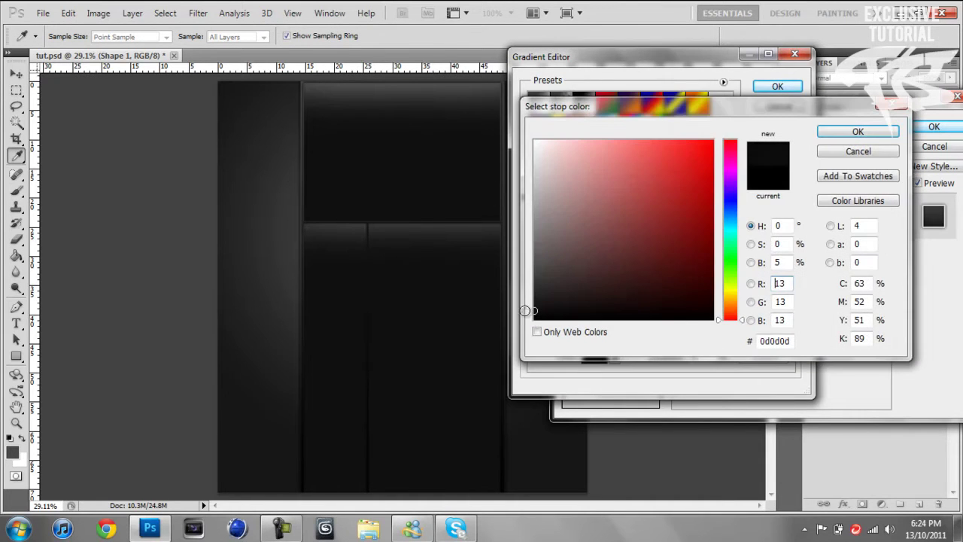
left_click_drag(539, 311, 534, 313)
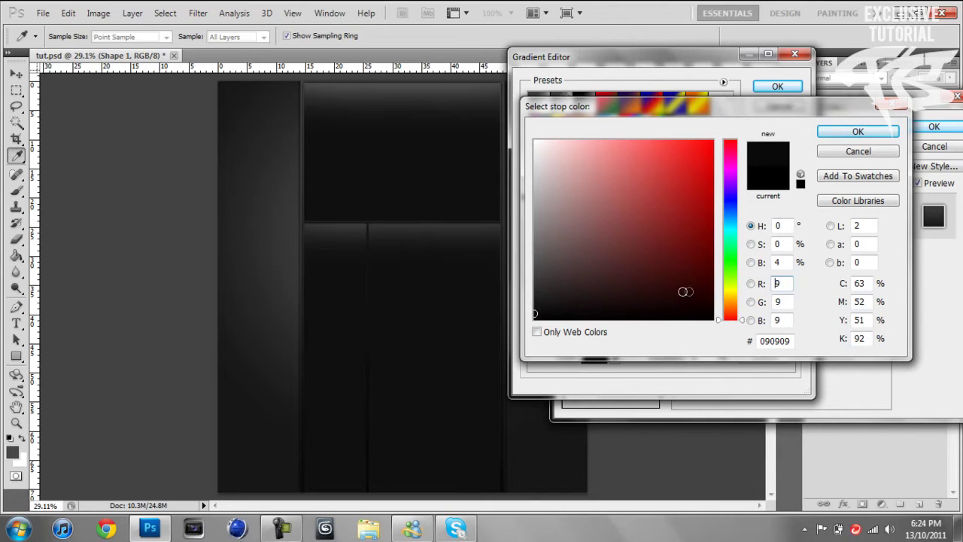
left_click(532, 316)
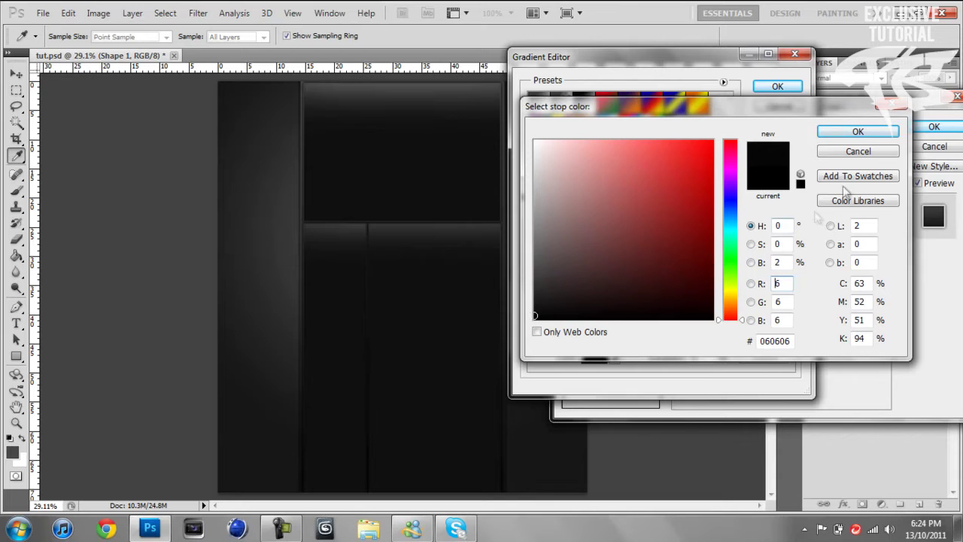
left_click(856, 130)
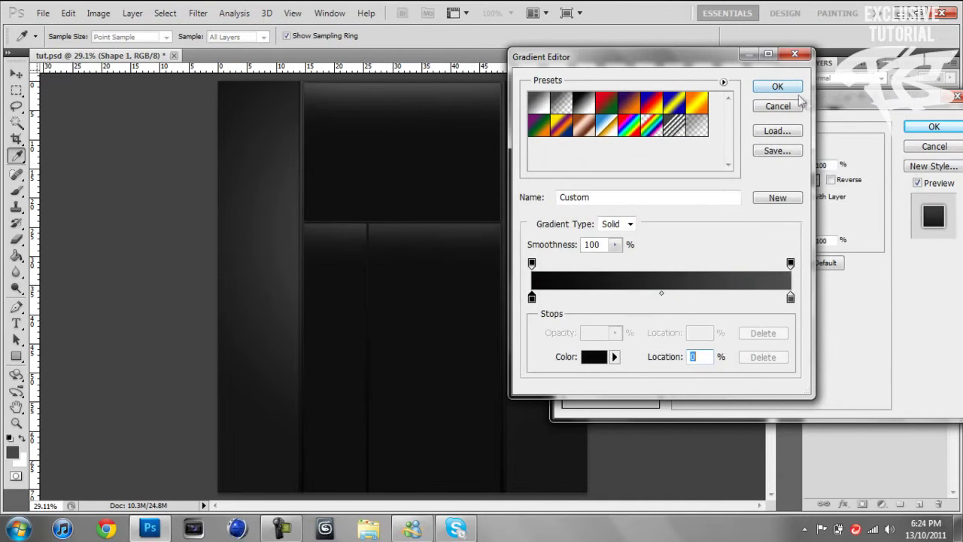
left_click(777, 86)
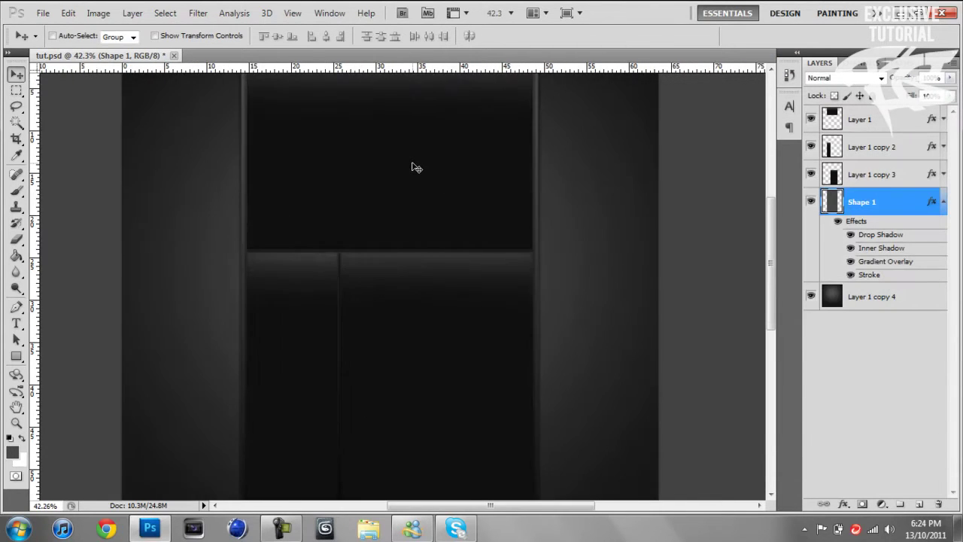
scroll(416, 167, "up", 1)
left_click(280, 528)
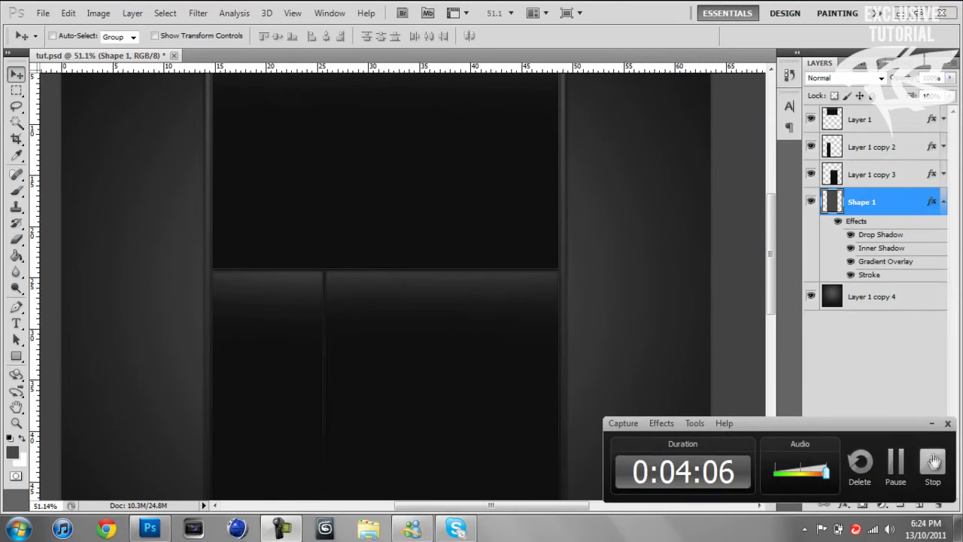
left_click(930, 422)
mouse_move(769, 308)
left_mouse_down()
mouse_move(772, 270)
mouse_move(772, 300)
mouse_move(773, 291)
mouse_move(762, 300)
left_mouse_up()
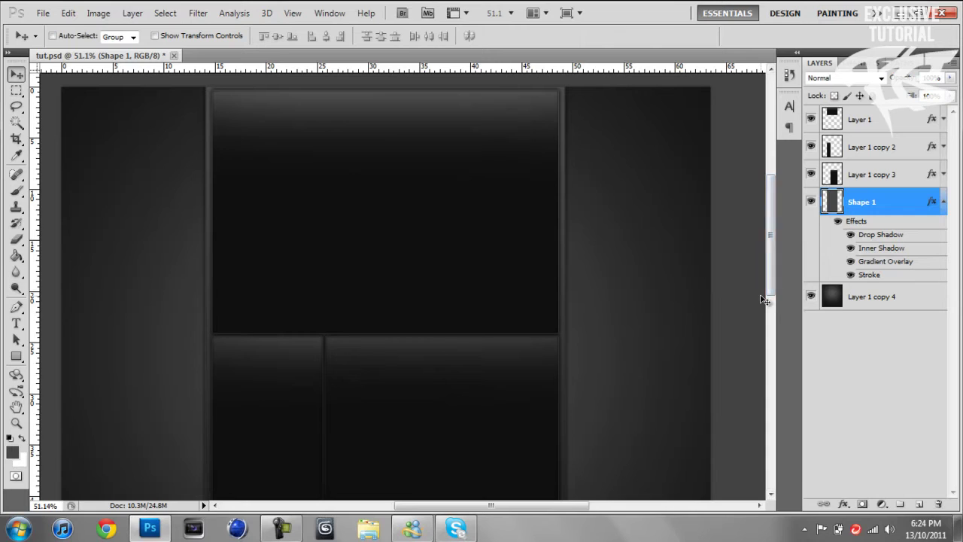
- Collapse Shape 1's effects list and hide the Shape 1, Layer 1 copy 3 and Layer 1 copy 2 layers
left_click(943, 203)
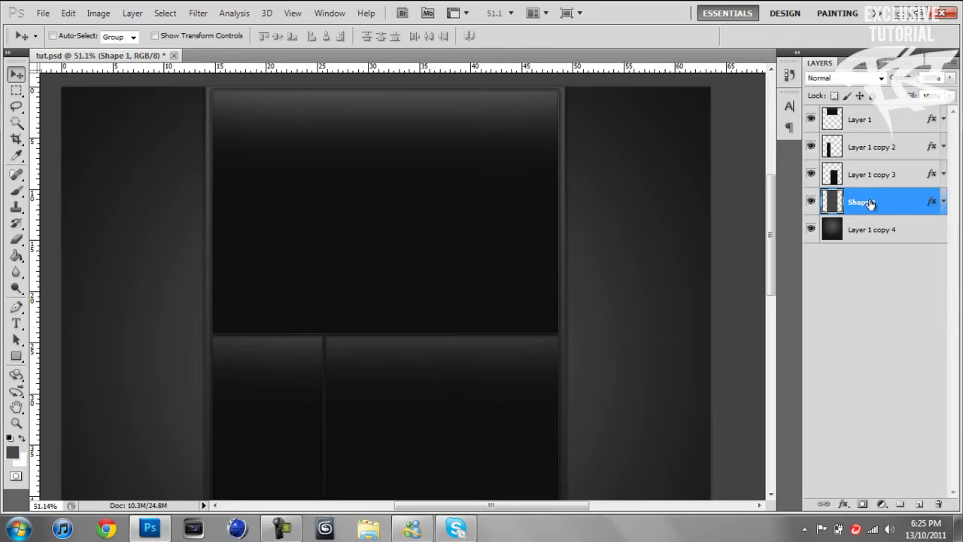
left_click(810, 202)
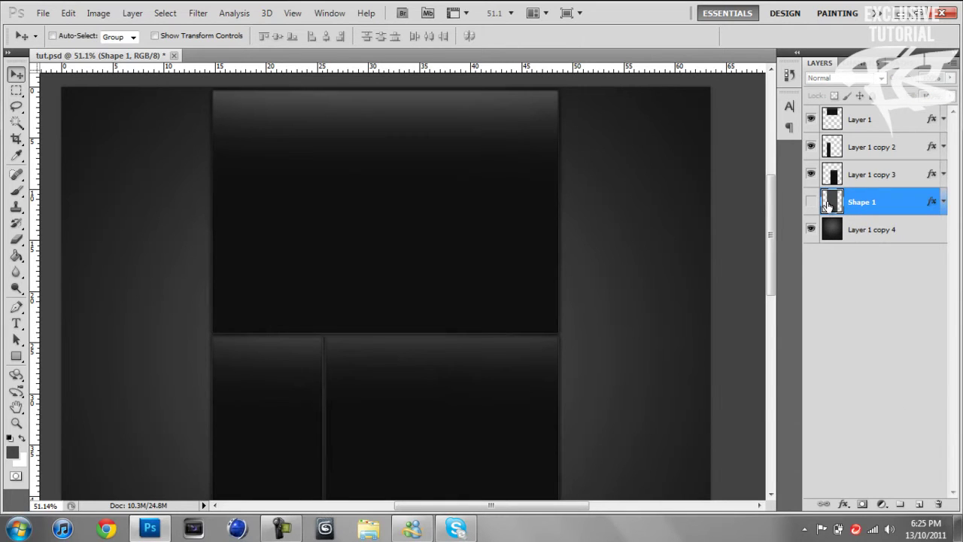
left_click(811, 174)
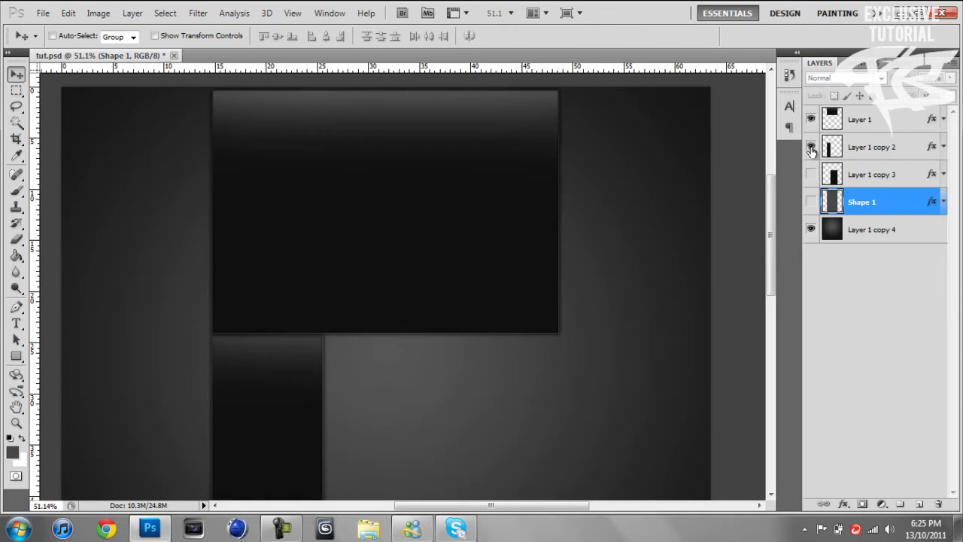
left_click(811, 146)
mouse_move(769, 254)
left_mouse_down()
mouse_move(770, 328)
mouse_move(782, 266)
left_mouse_up()
scroll(606, 256, "down", 2)
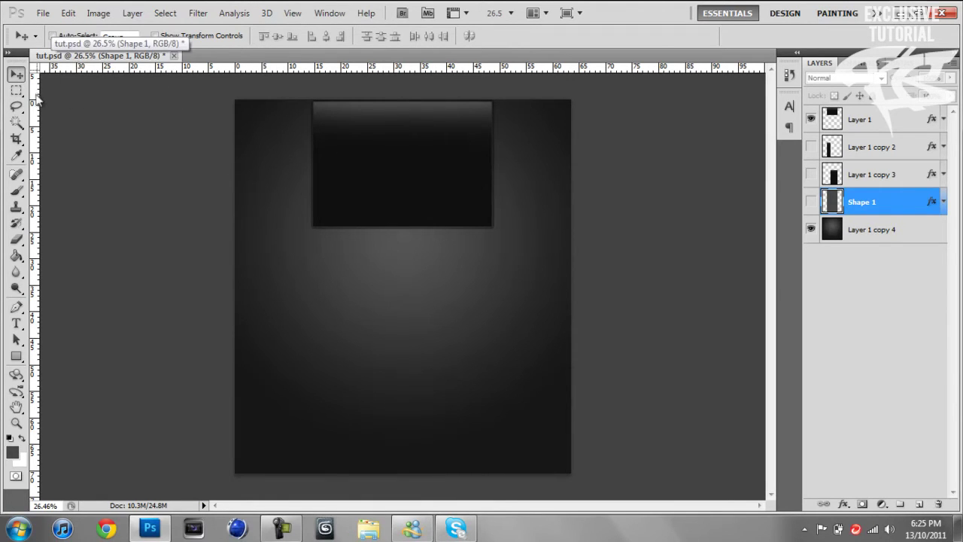
- Place a vertical guide down the middle of the canvas and add a new layer above Shape 1 for a Pen path
left_click_drag(33, 100, 405, 141)
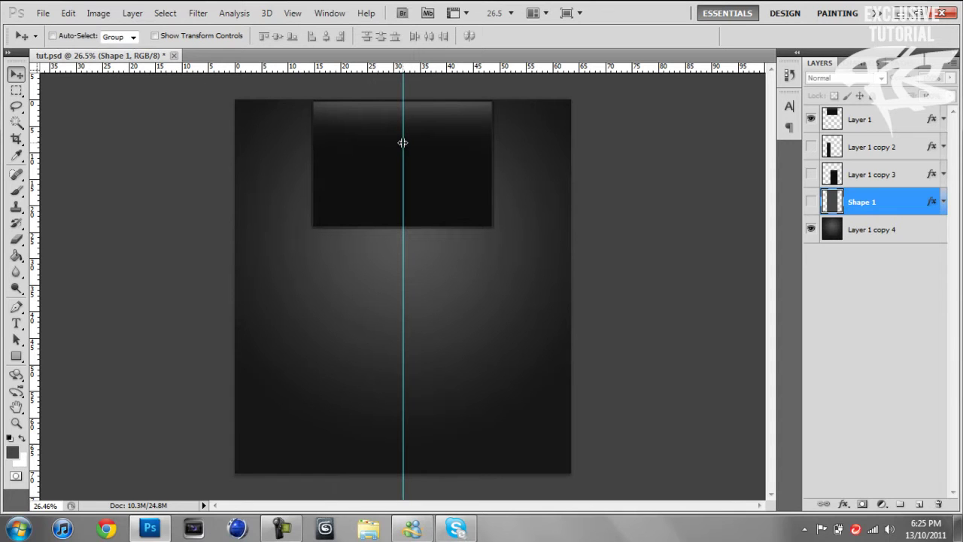
key("p")
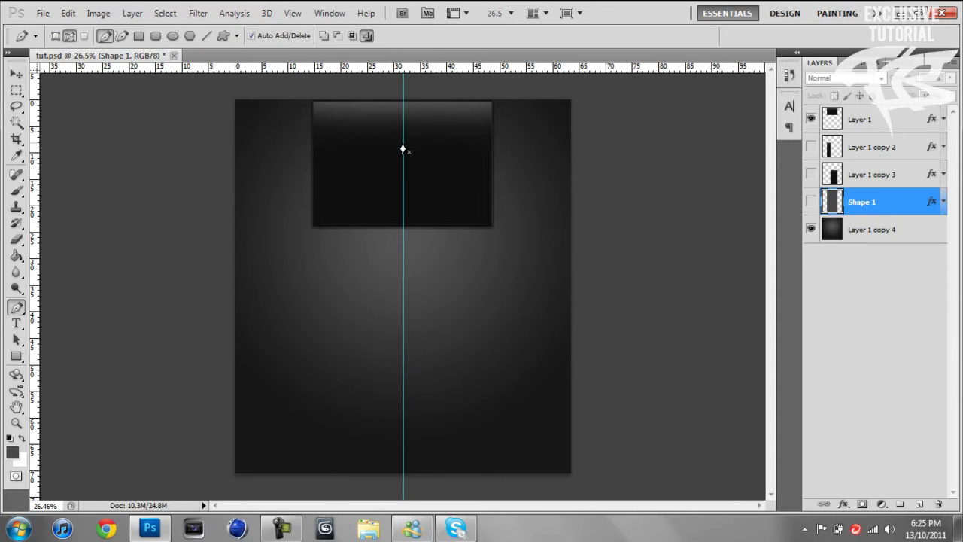
left_click(919, 504)
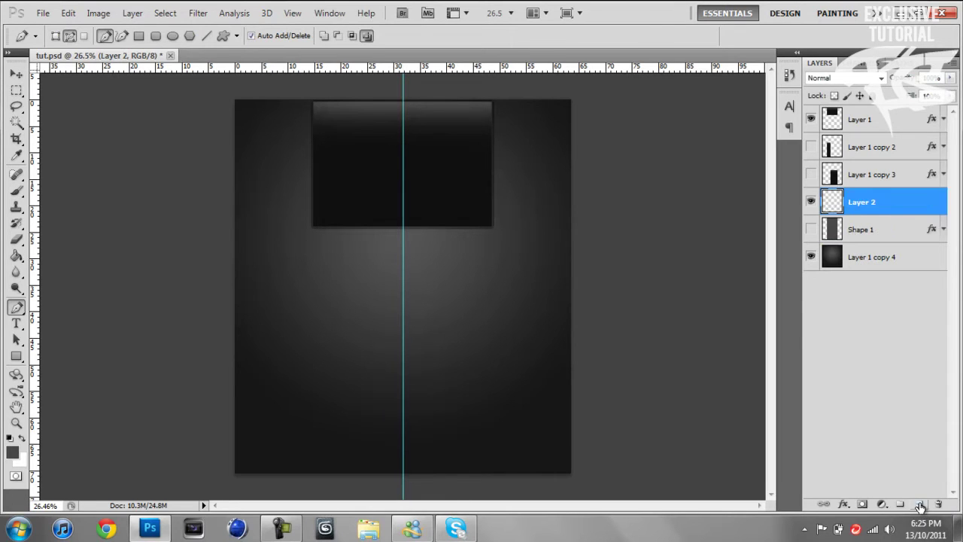
- Draw a closed Pen path around the canvas's left half below the black panel, its top edge curving down to the center guide
left_click(225, 208)
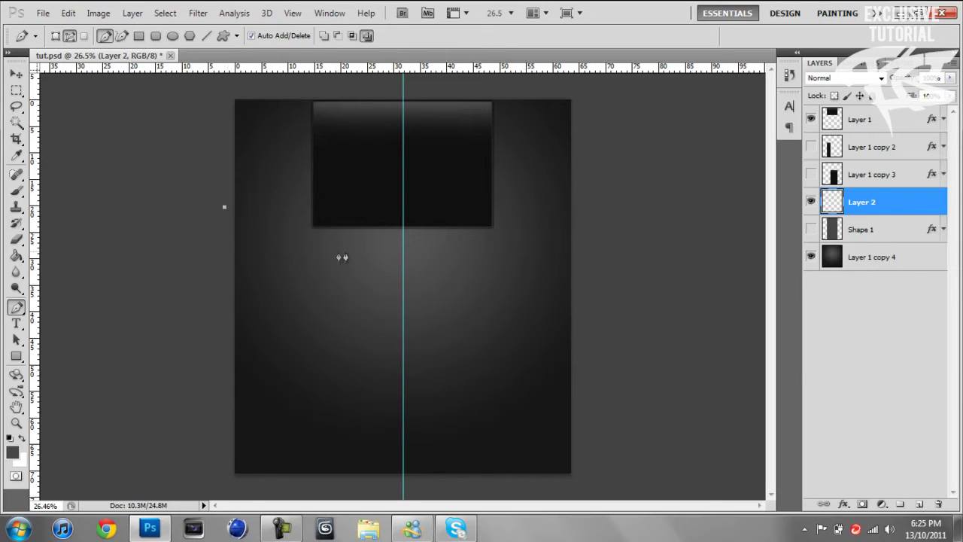
left_click(403, 231)
left_click_drag(403, 232, 557, 233)
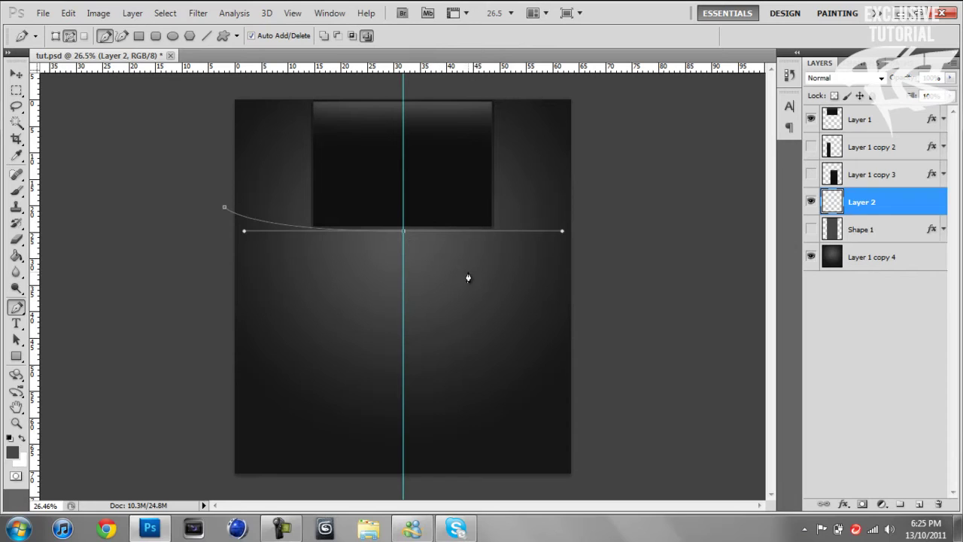
left_click(403, 232, "alt")
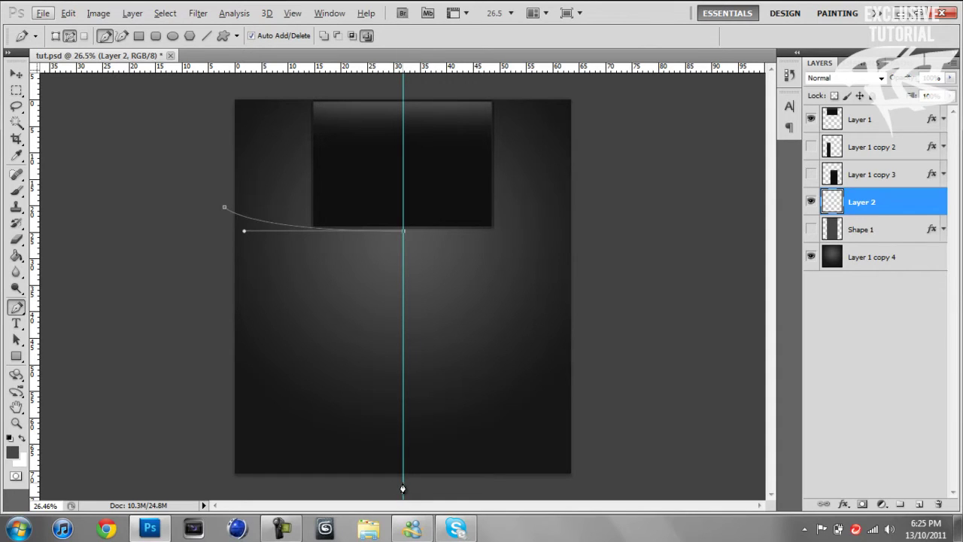
key("Escape")
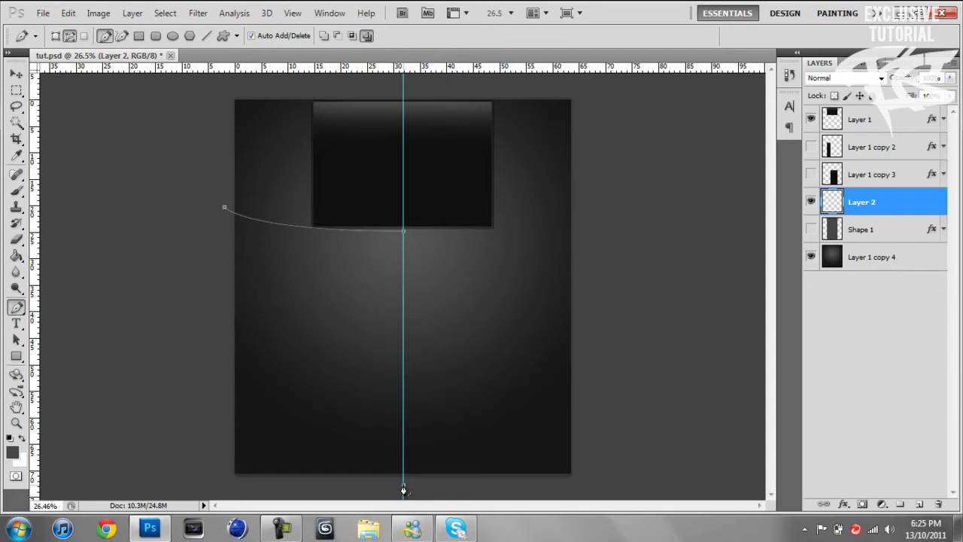
left_click(224, 485)
left_click(224, 208)
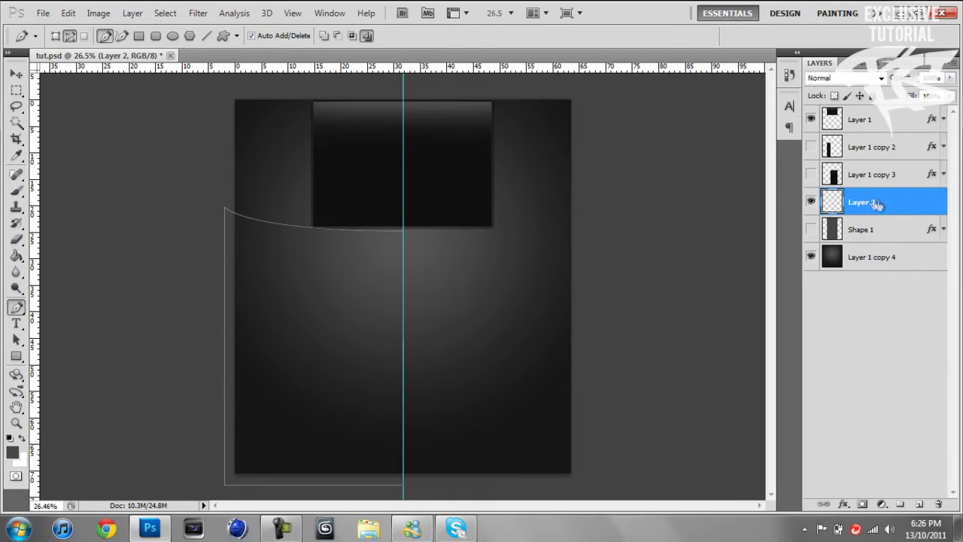
- Fill the closed path with black on Layer 2 and delete the path
right_click(253, 282)
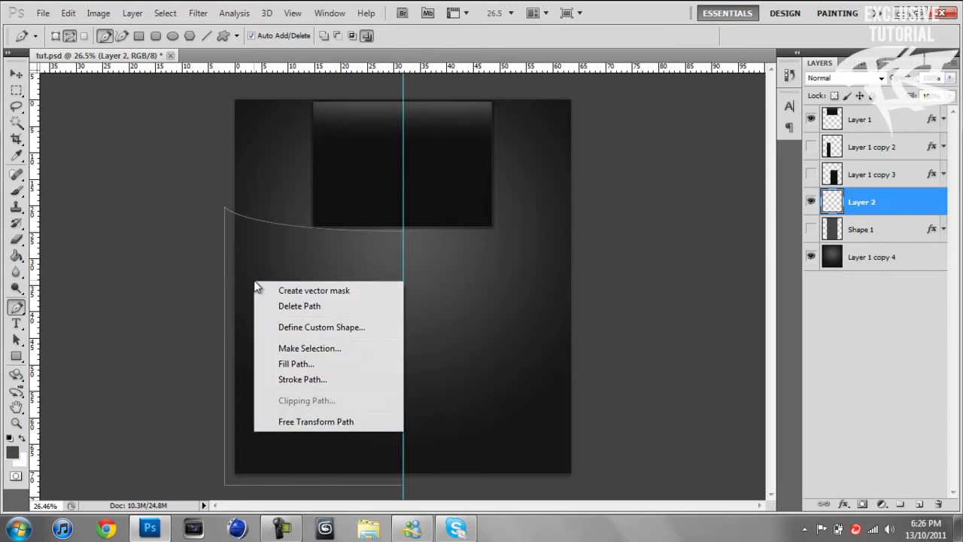
left_click(314, 365)
left_click(524, 141)
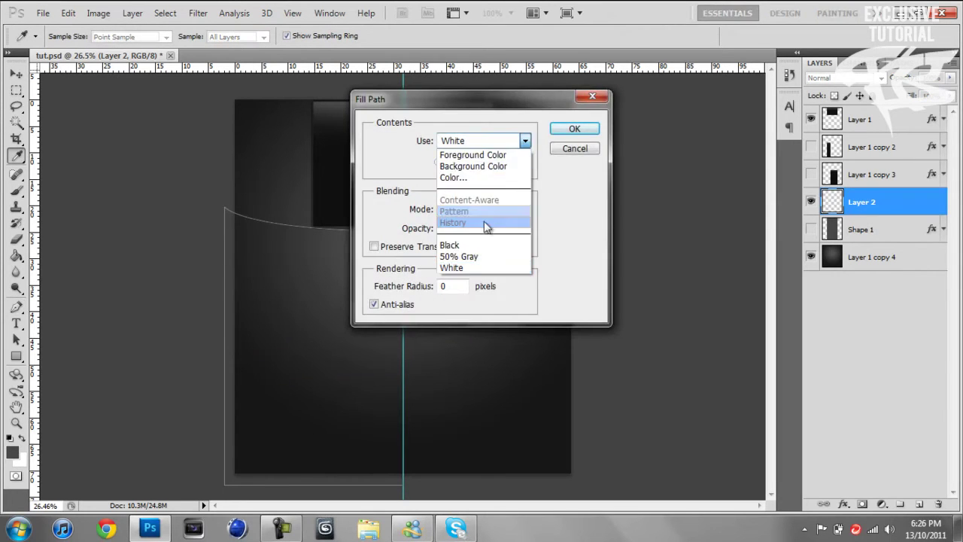
left_click(498, 241)
left_click(574, 131)
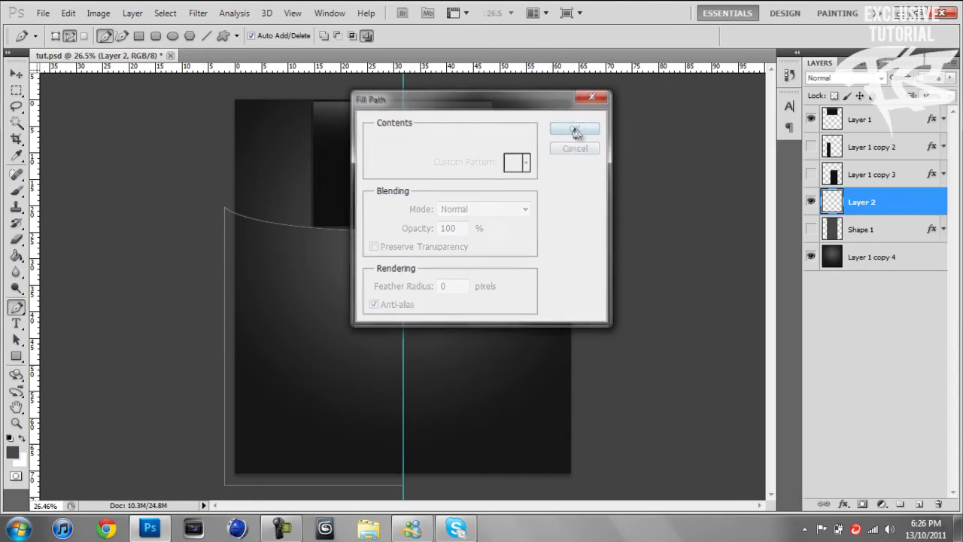
right_click(910, 202)
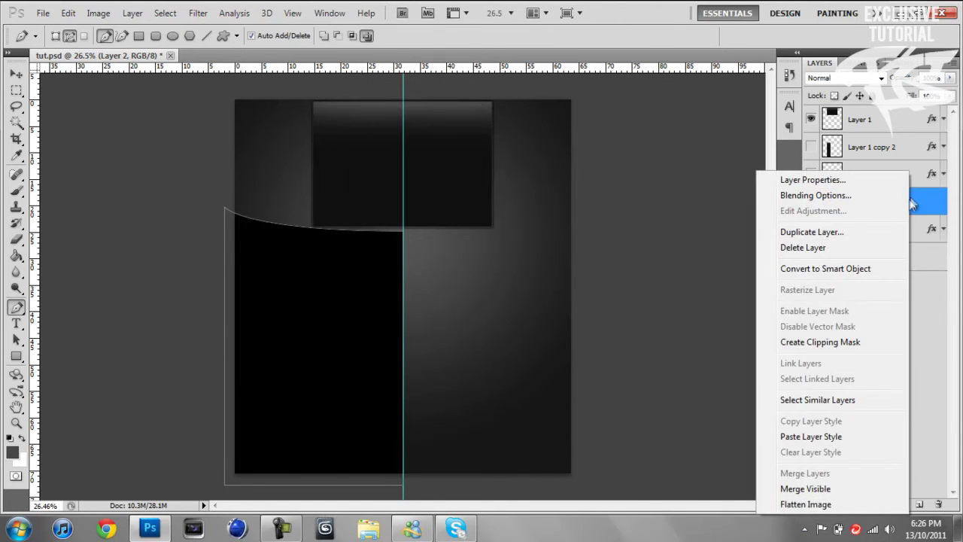
left_click(925, 210)
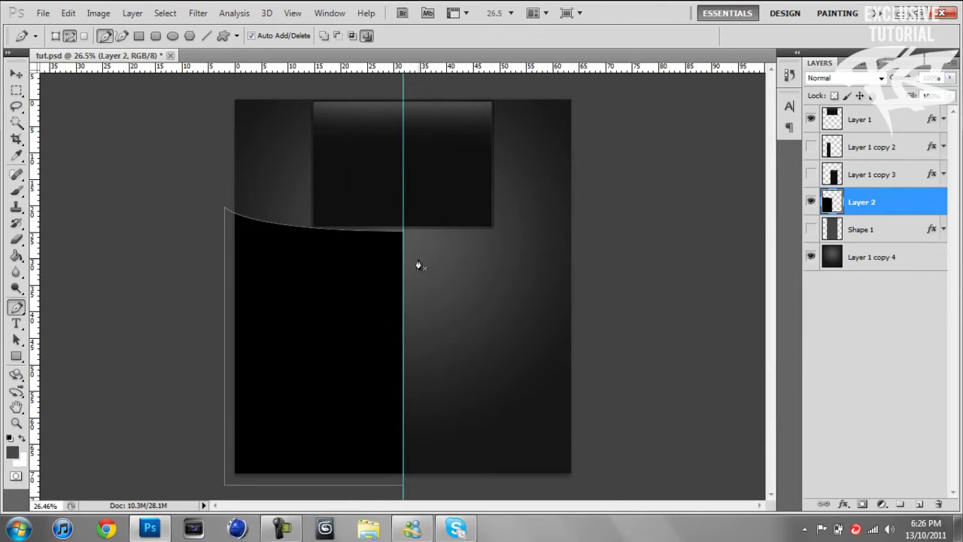
right_click(319, 271)
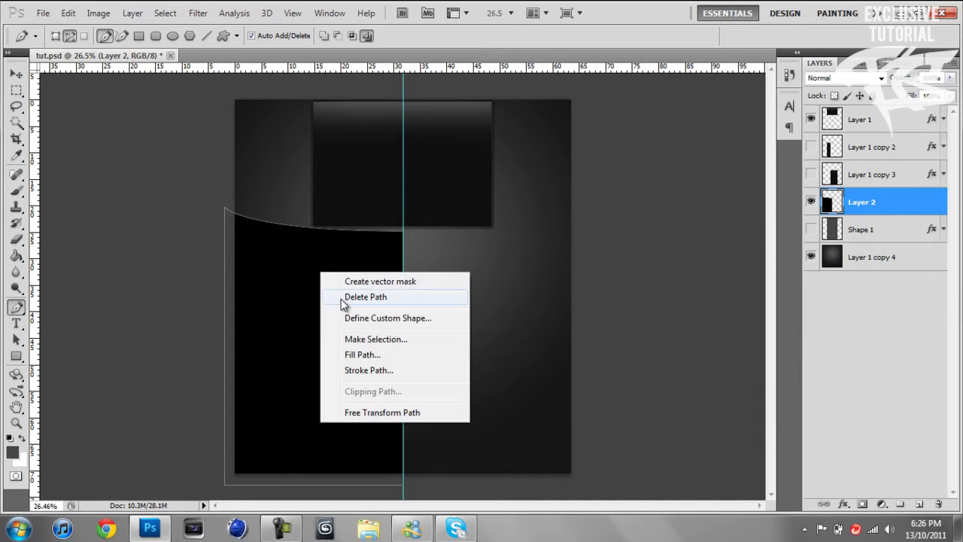
left_click(364, 297)
- Nudge the black left-half shape slightly down and remove the vertical center guide
key("v")
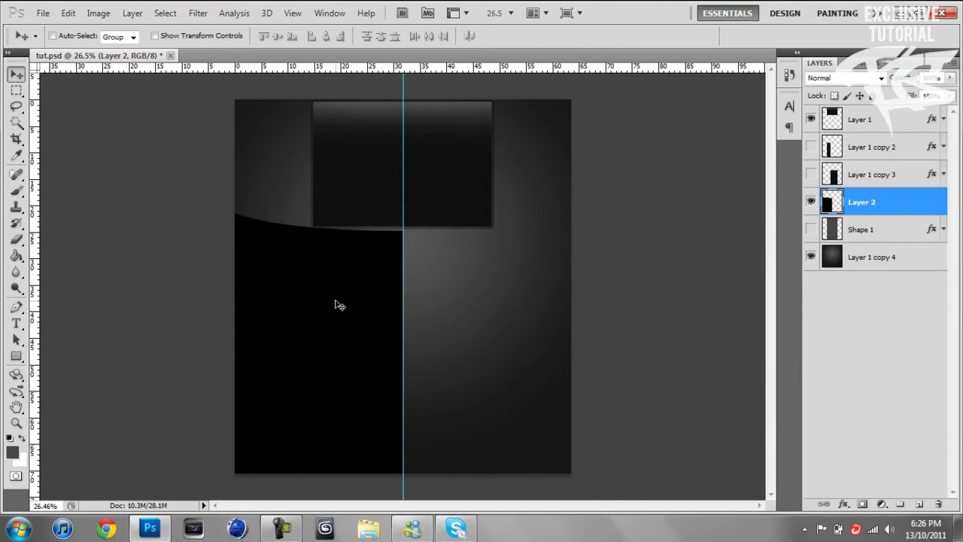
key("shift+Down")
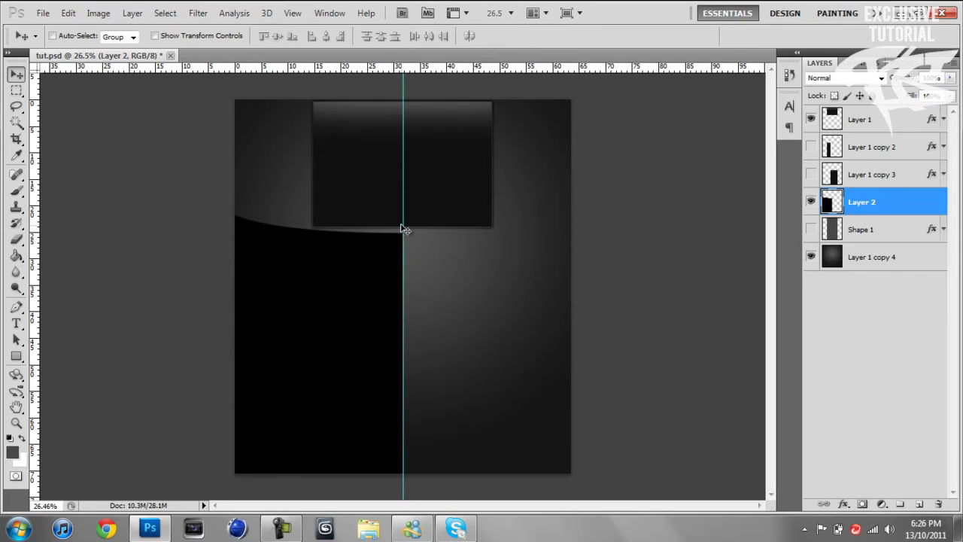
left_click_drag(402, 223, 6, 257)
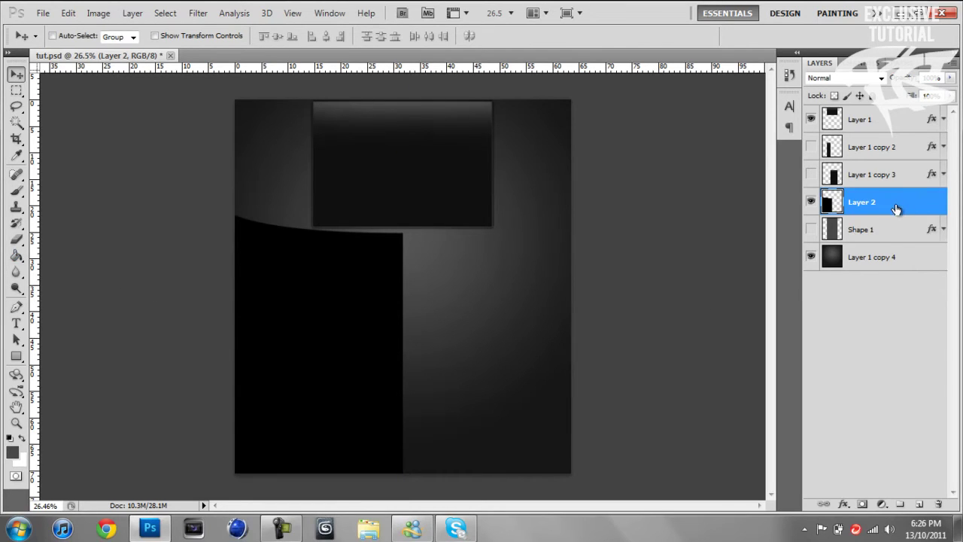
- Mirror a horizontally flipped copy of Layer 2 onto the canvas's right half and merge both halves into one layer
key("ctrl+j")
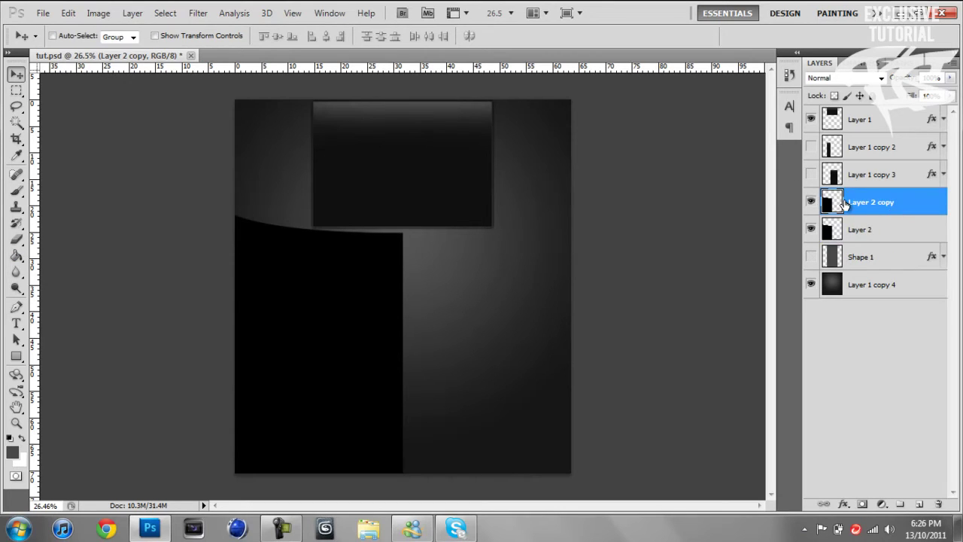
left_click_drag(845, 205, 719, 220)
key("ctrl+t")
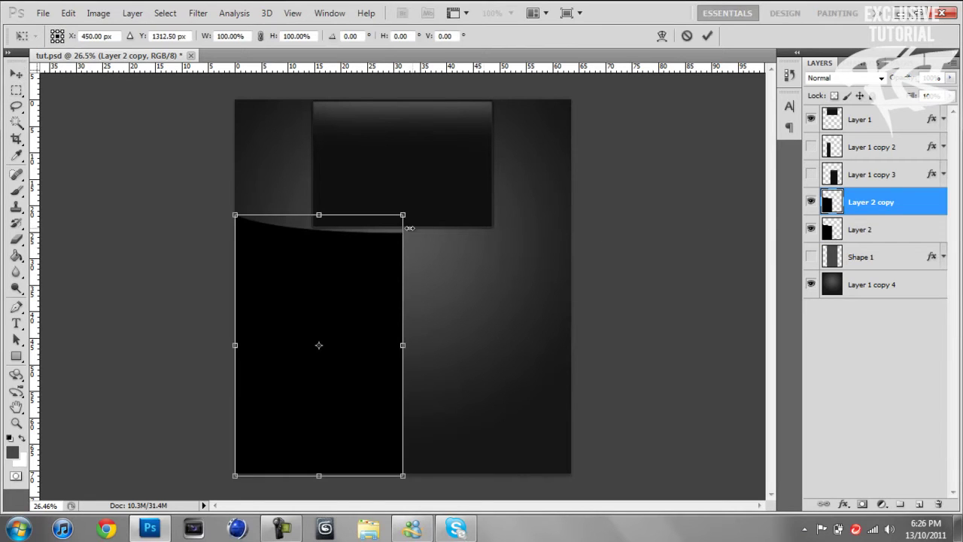
right_click(364, 258)
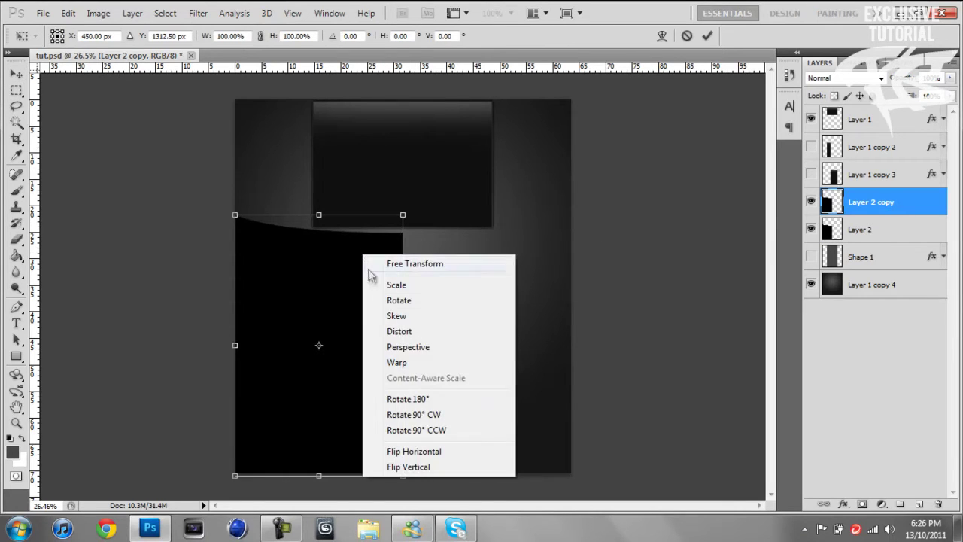
left_click(411, 451)
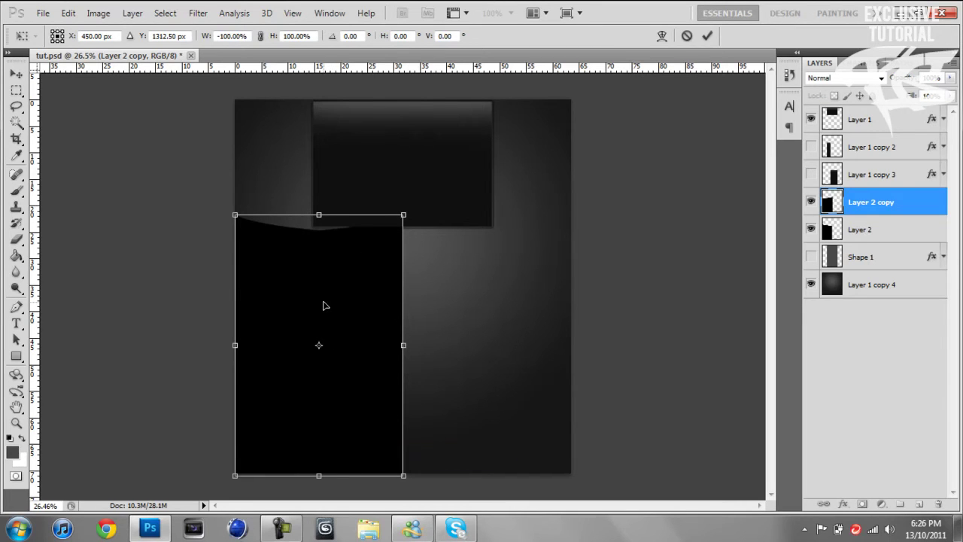
left_click_drag(323, 305, 494, 316)
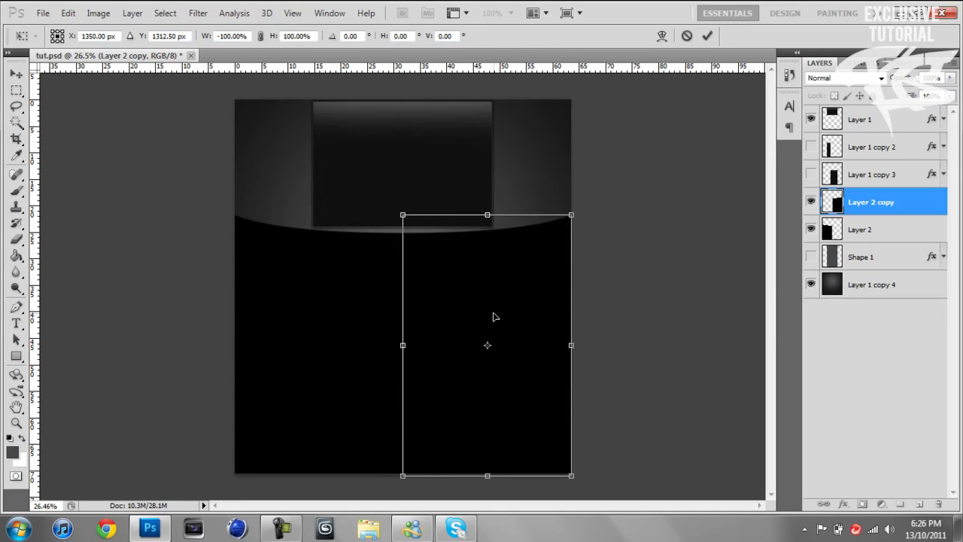
left_click(708, 36)
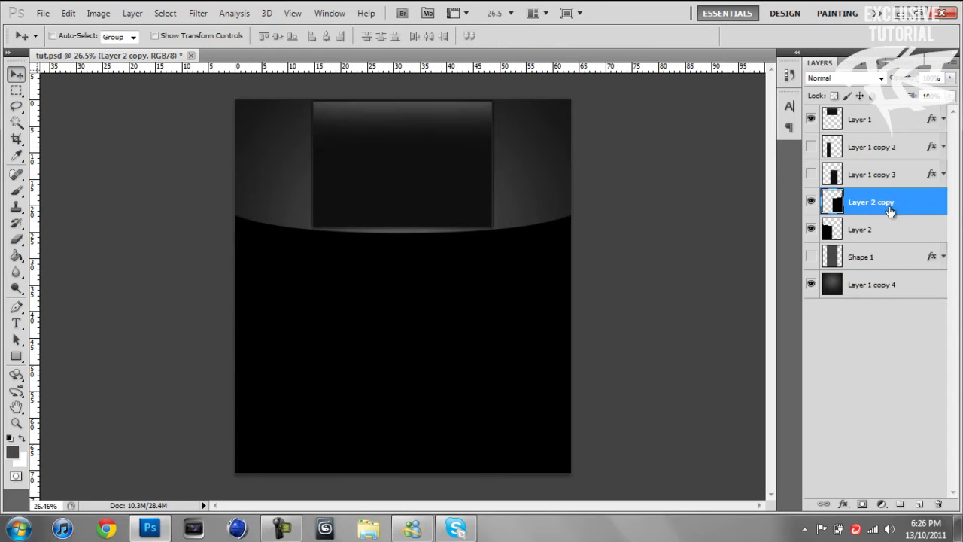
left_click(890, 234, "shift")
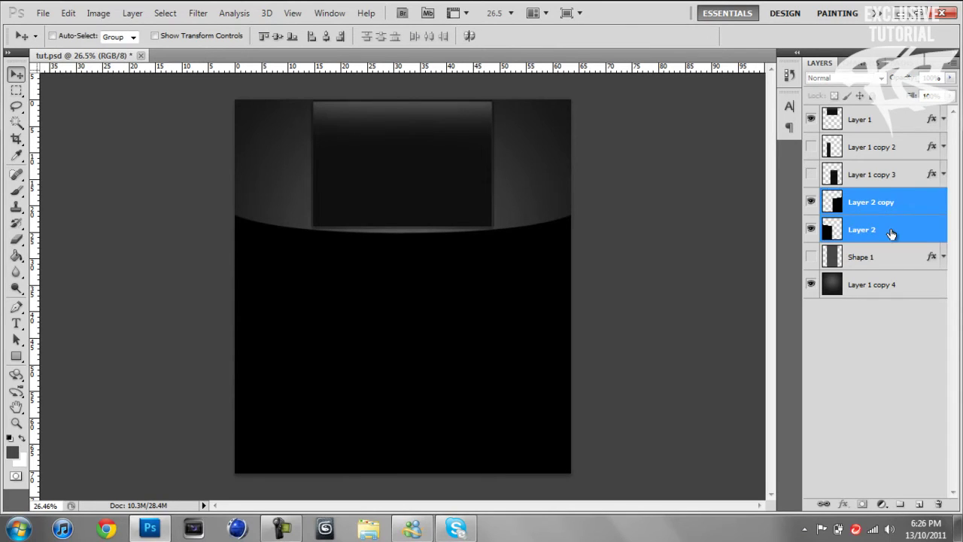
key("ctrl+e")
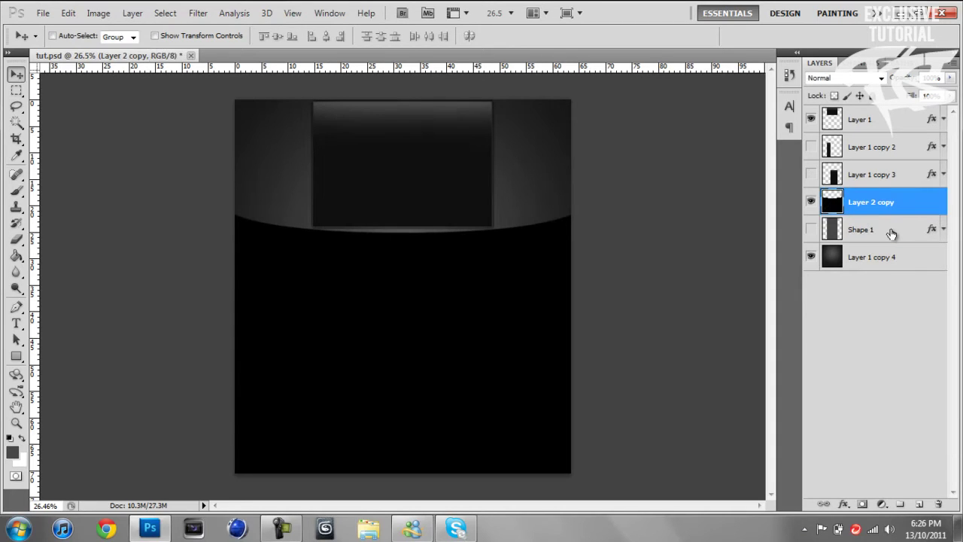
key("shift+Down")
key("shift+Down")
key("shift+Down")
key("shift+Down")
key("shift+Down")
key("shift+Down")
key("shift+Down")
key("shift+Down")
key("shift+Down")
key("shift+Down")
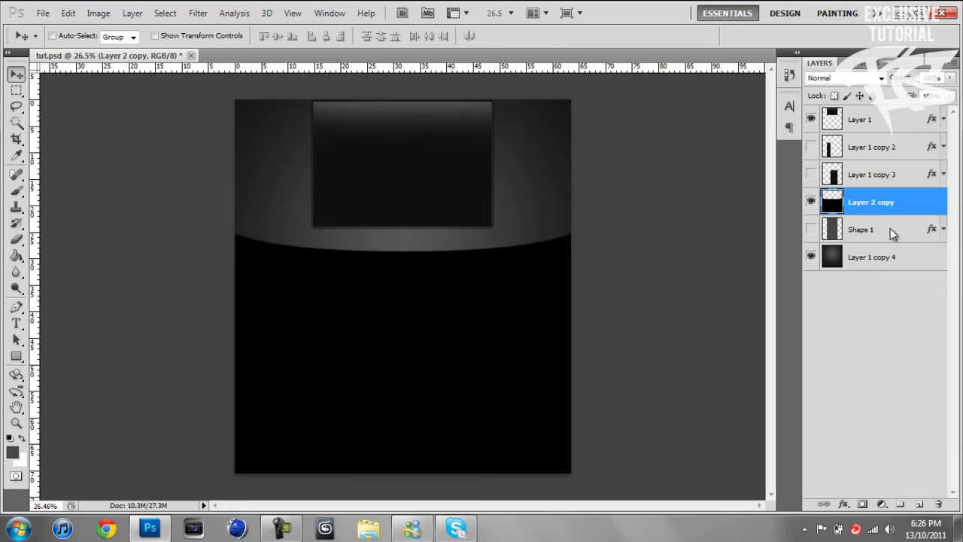
key("shift+Up")
key("shift+Up")
key("shift+Up")
key("shift+Up")
key("shift+Up")
key("shift+Up")
key("shift+Up")
key("shift+Up")
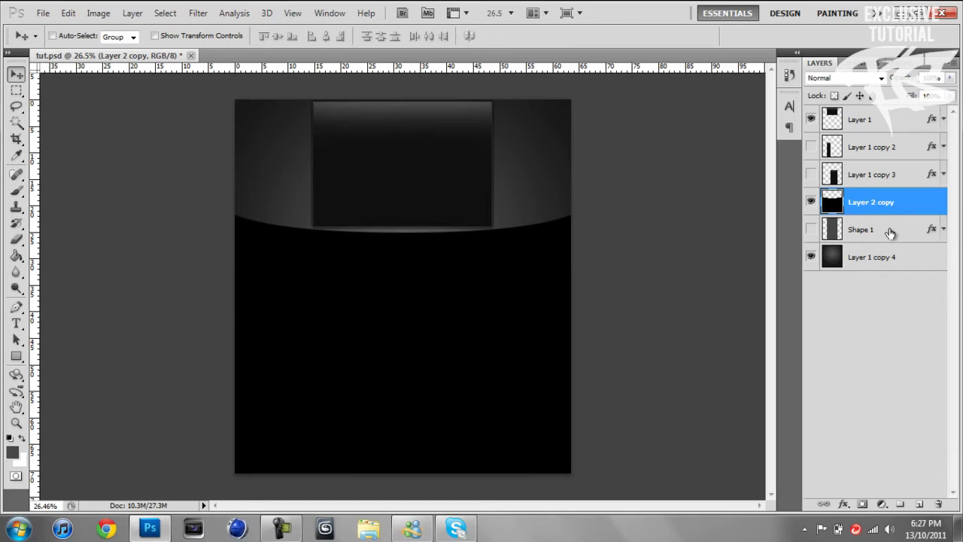
- Add a gradient overlay to Layer 2 copy running from black to dark gray 171717
key("h")
double_click(930, 208)
left_click(591, 300)
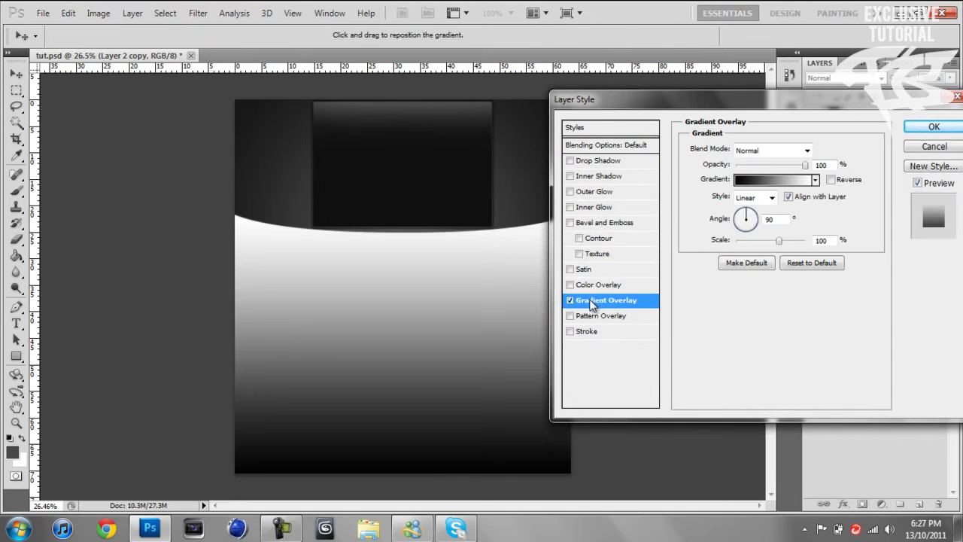
left_click(806, 183)
left_click(789, 297)
left_click(604, 358)
left_click_drag(536, 275, 495, 248)
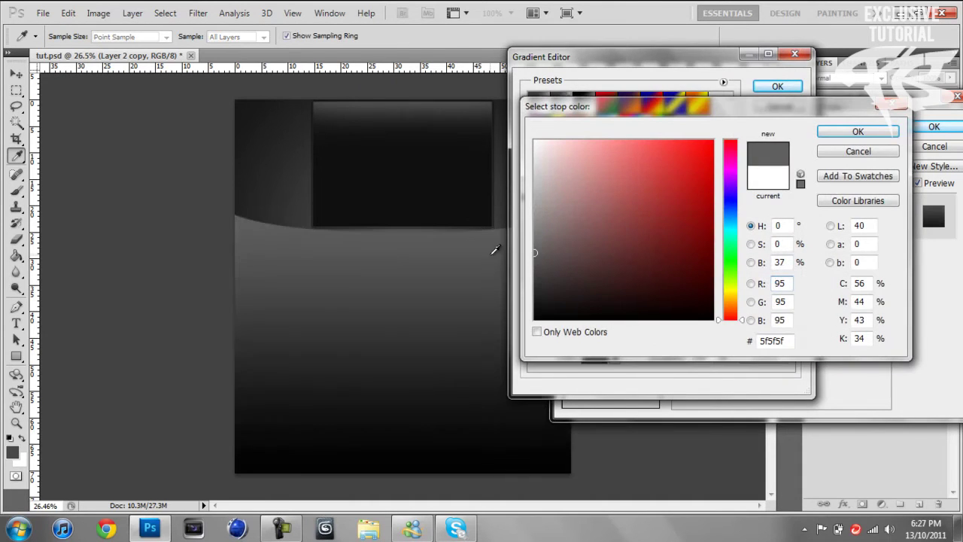
left_click_drag(575, 288, 519, 310)
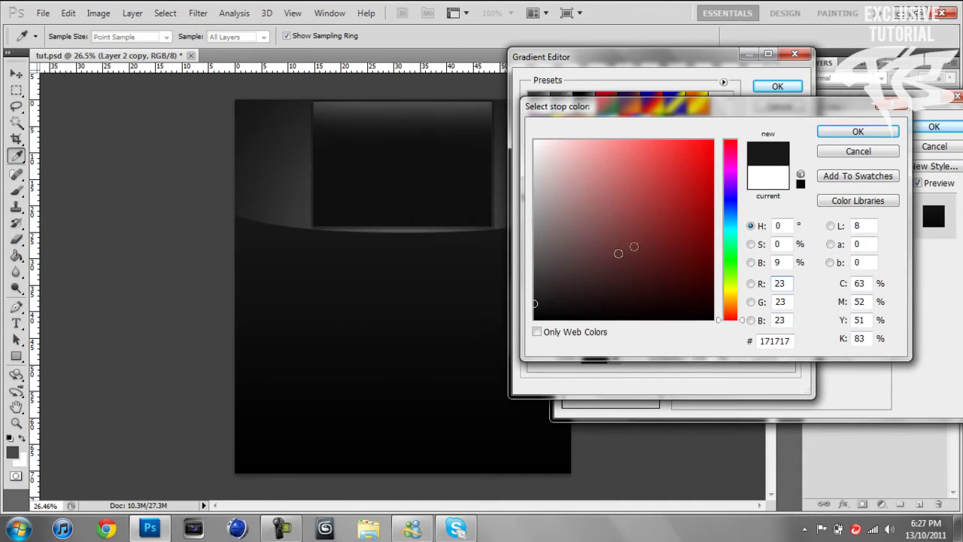
left_click(831, 133)
left_click(778, 86)
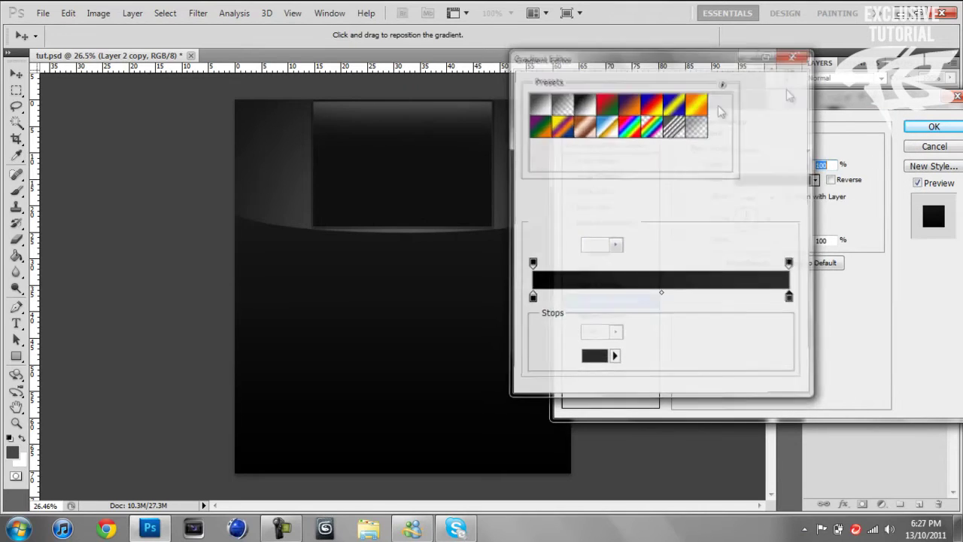
- Add a drop shadow to the curved shape with 100% opacity, distance 0 px, spread 7% and size 18 px
left_click(599, 160)
left_click_drag(790, 167, 806, 166)
left_click_drag(740, 210, 745, 237)
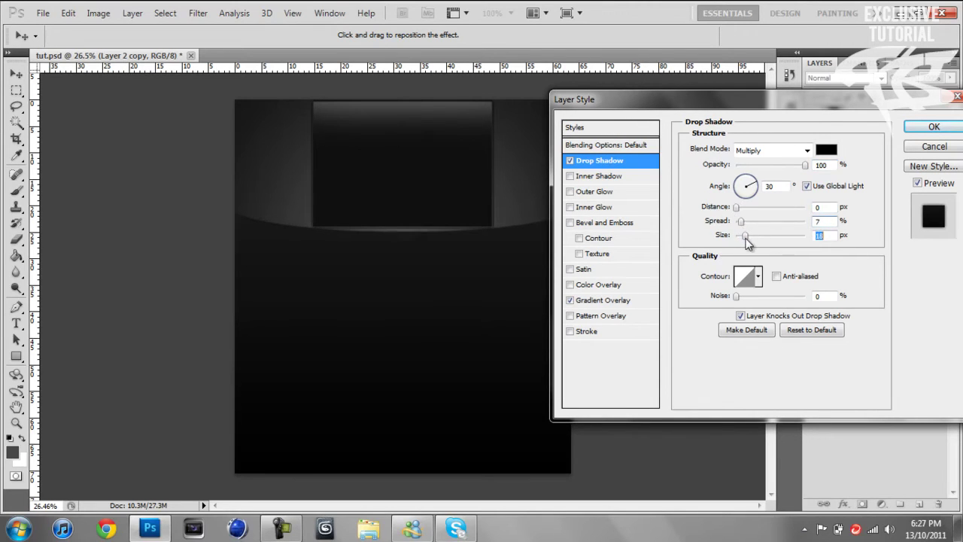
- Add an inner shadow with 100% opacity, distance 0 px and choke 7%, apply the styles and collapse the layer's effects list
left_click(606, 178)
left_click_drag(788, 164, 807, 165)
left_click_drag(738, 206, 740, 220)
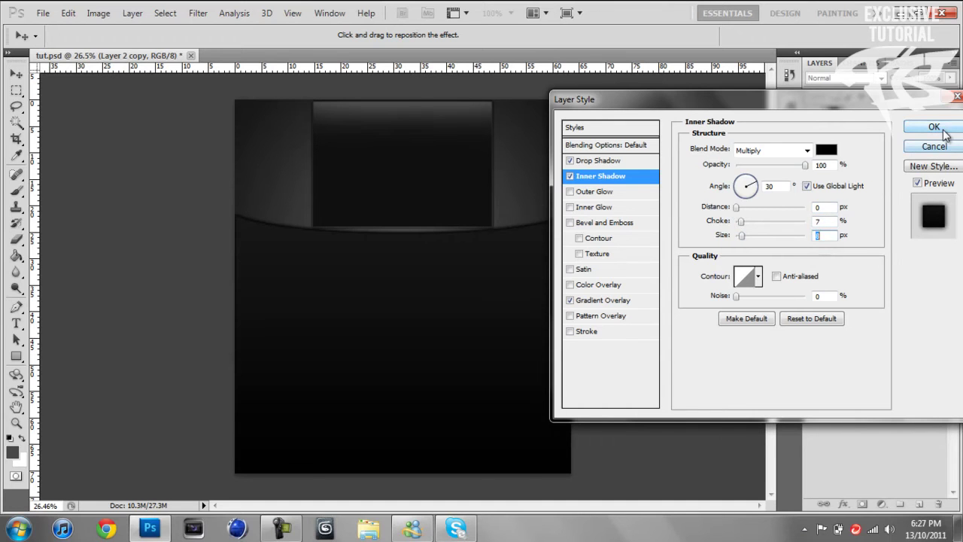
left_click(933, 128)
left_click(942, 201)
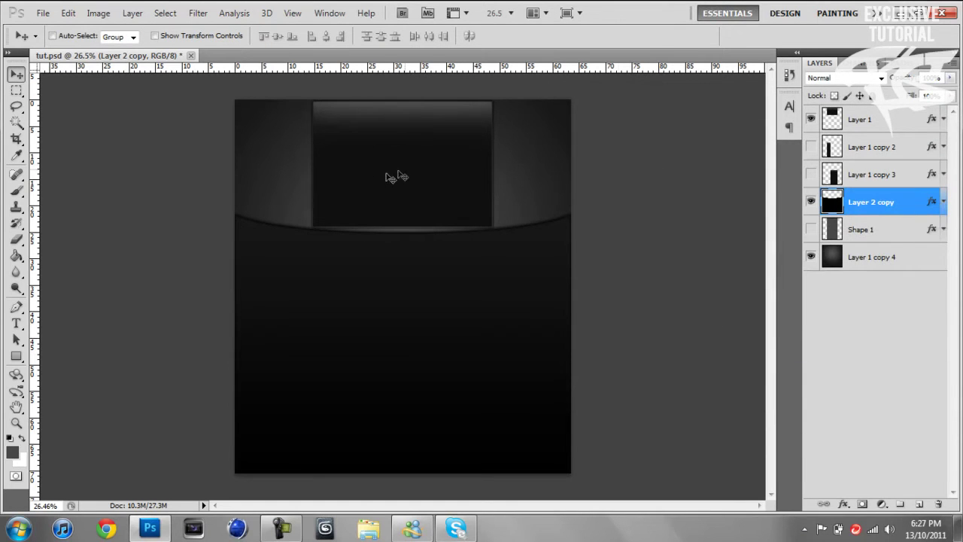
- Move Layer 2 copy above Layer 1 and raise the curved shape slightly to overlap the black panel's lower edge
left_click_drag(393, 176, 557, 171)
scroll(453, 159, "up", 4)
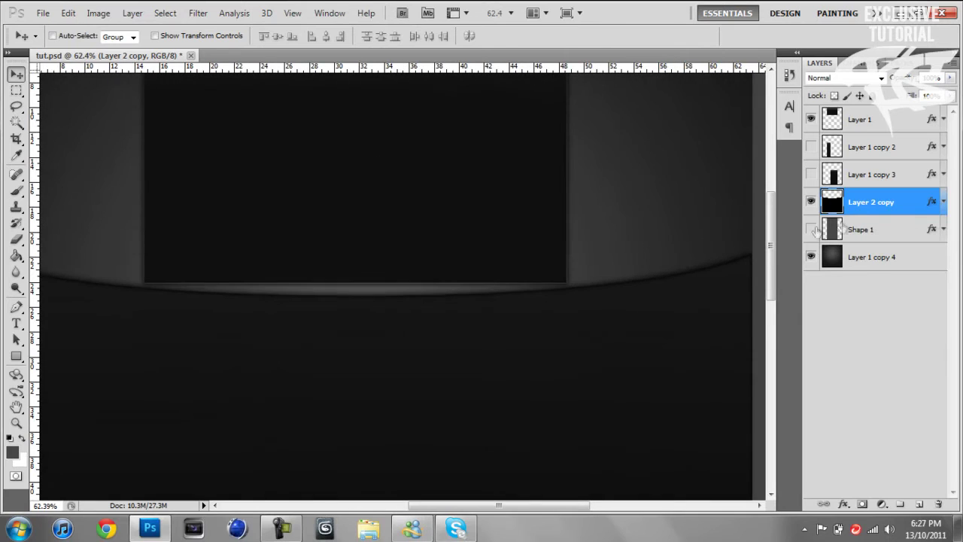
left_click_drag(770, 246, 770, 227)
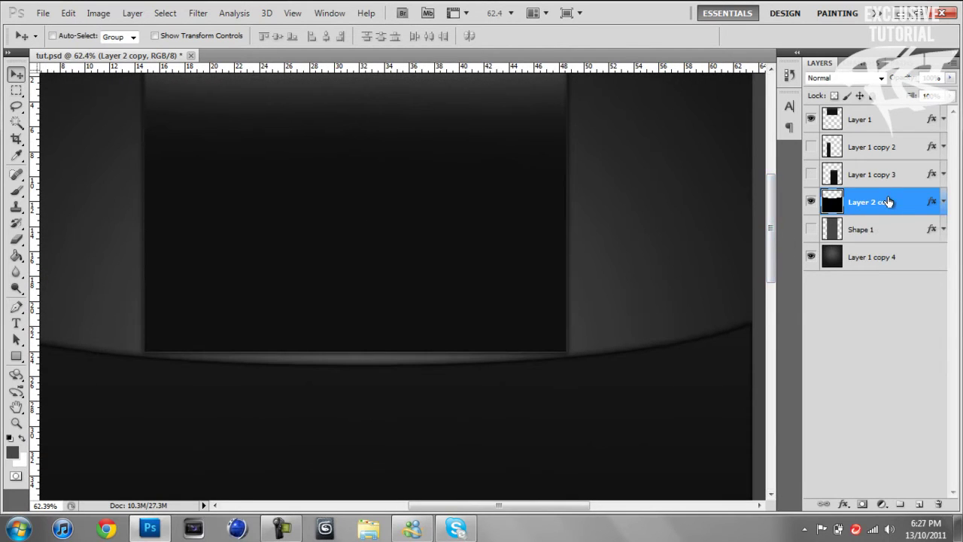
left_click_drag(887, 201, 879, 113)
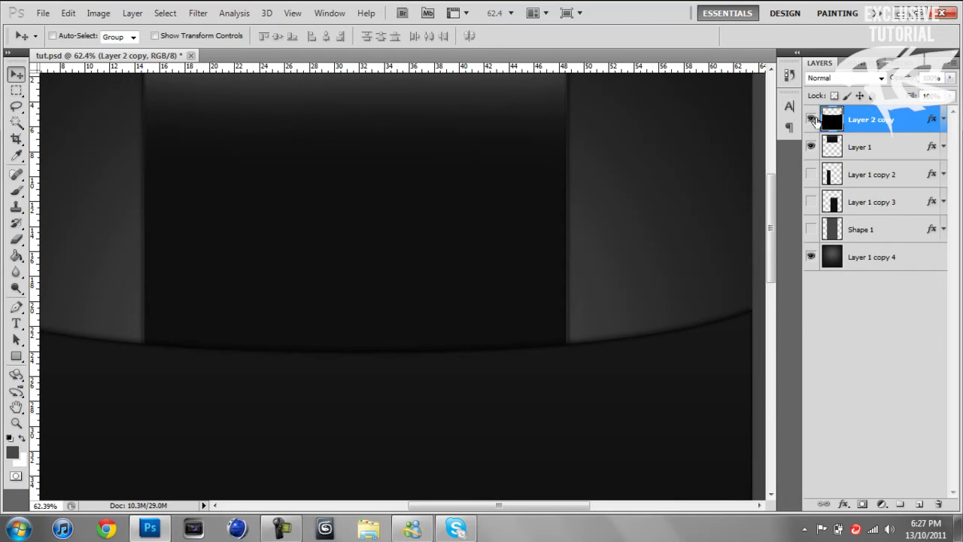
- Place a duplicate of Layer 2 copy directly below Layer 1 and nudge it slightly up as a second curved edge
key("ctrl+j")
left_click_drag(882, 119, 875, 190)
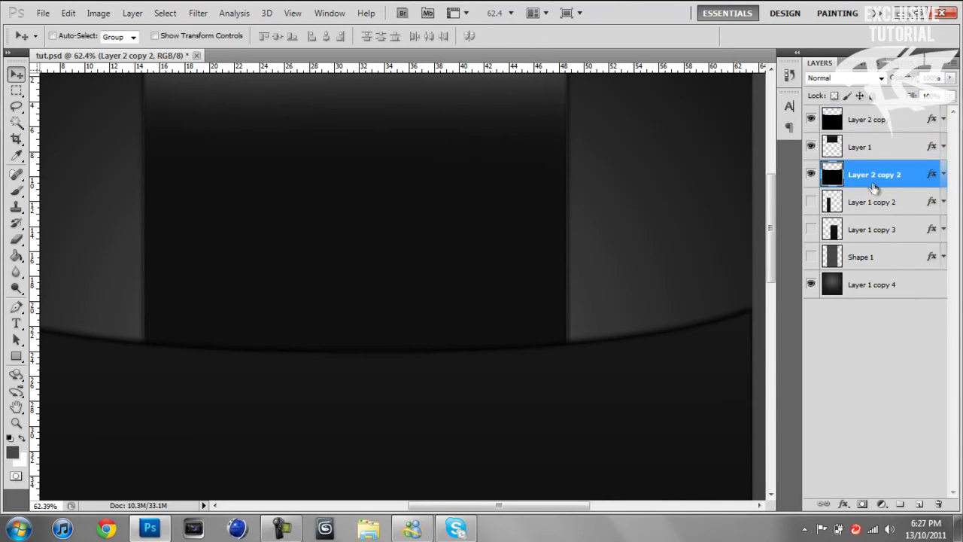
key("Up")
key("Up")
key("Up")
key("Up")
key("Up")
key("Up")
key("Up")
key("Up")
key("Up")
key("Up")
key("Up")
key("Up")
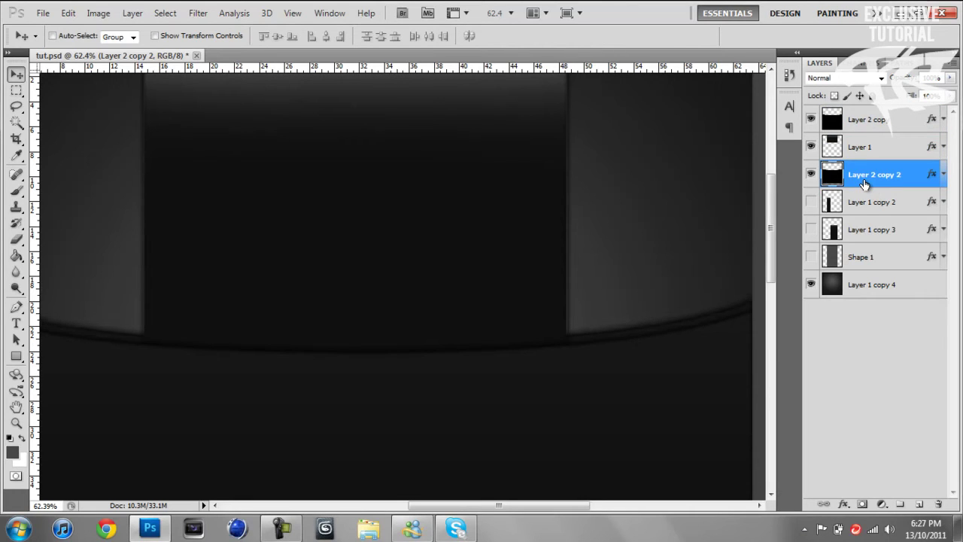
- Duplicate Layer 2 copy, flip the duplicate vertically and place it as a downward-opening curved band across the canvas's upper edge
scroll(504, 234, "down", 3)
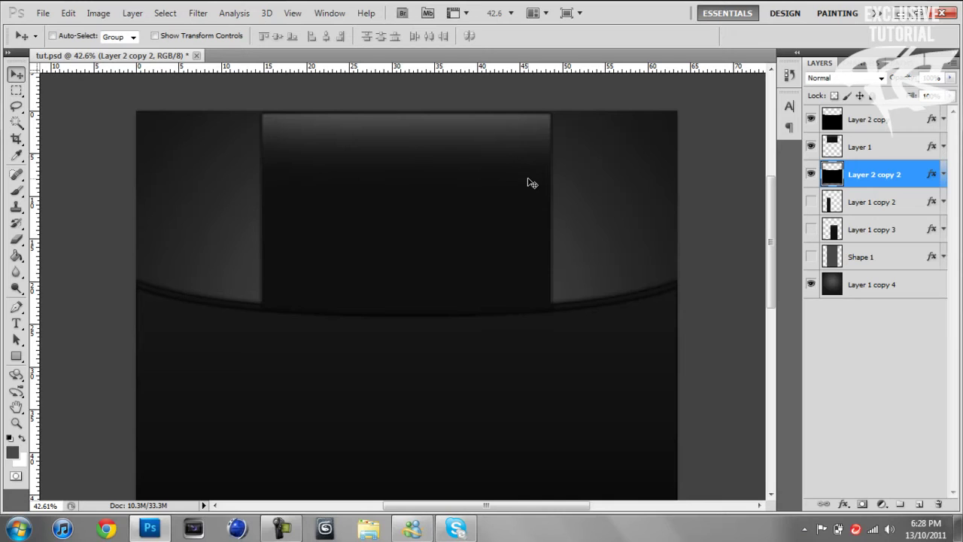
left_click(910, 125)
key("ctrl+j")
key("ctrl+t")
right_click(602, 342)
left_click(628, 331)
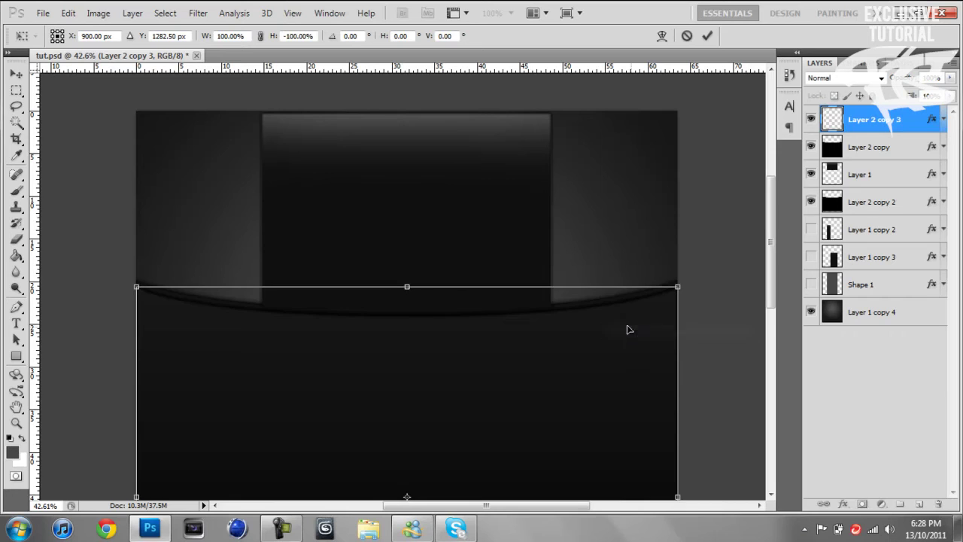
left_click_drag(582, 351, 519, 118)
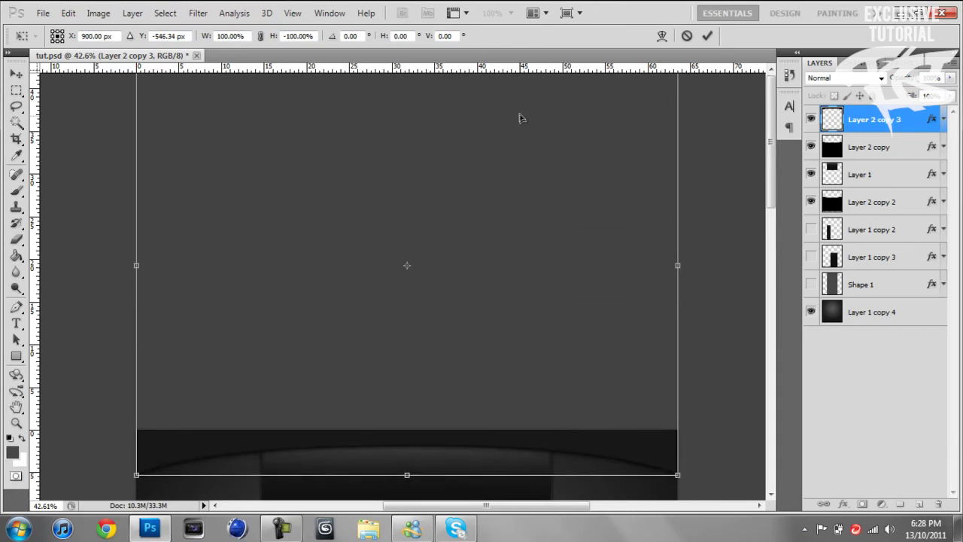
left_click(707, 36)
scroll(609, 212, "down", 2)
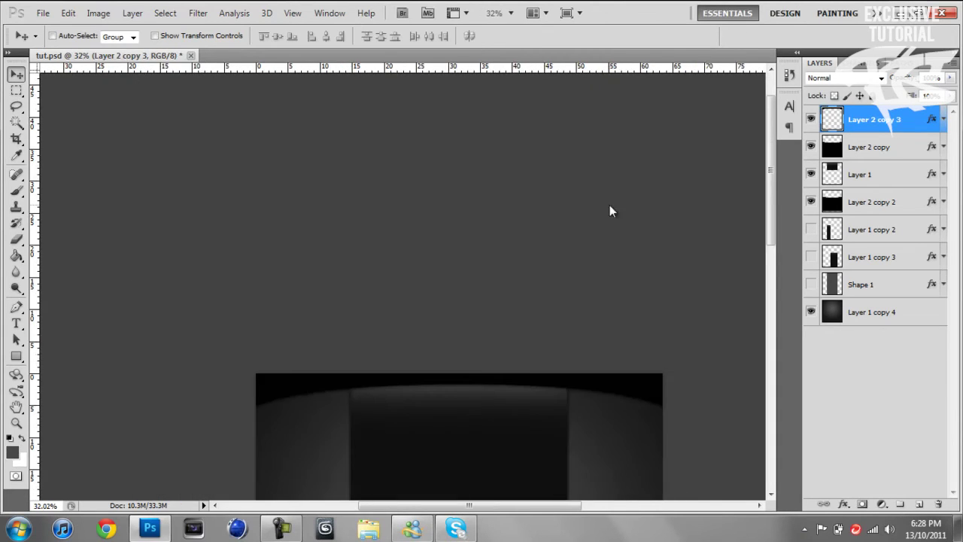
- Reverse the direction of the gradient overlay on Layer 2 copy 3 through its angle and apply the layer style
scroll(609, 210, "down", 2)
scroll(604, 203, "up", 3)
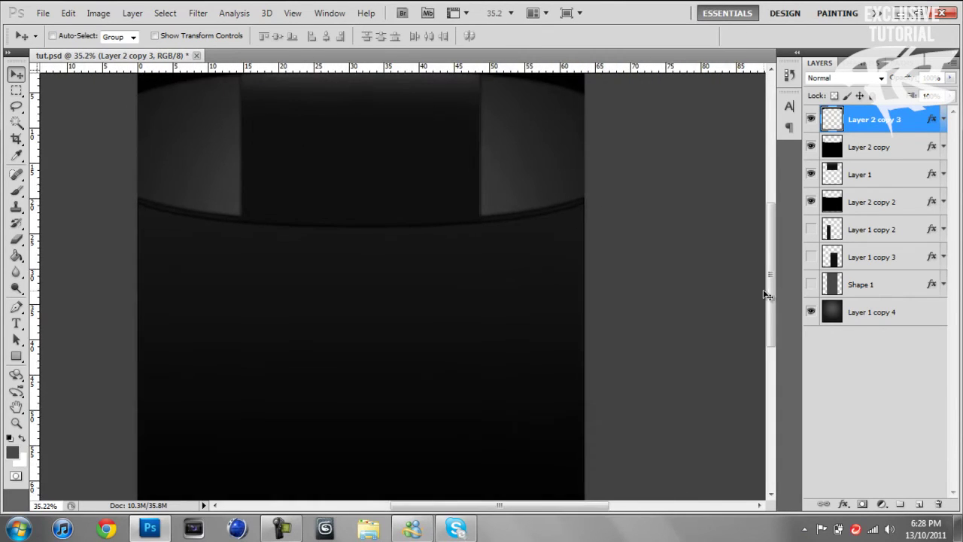
left_click_drag(767, 295, 767, 247)
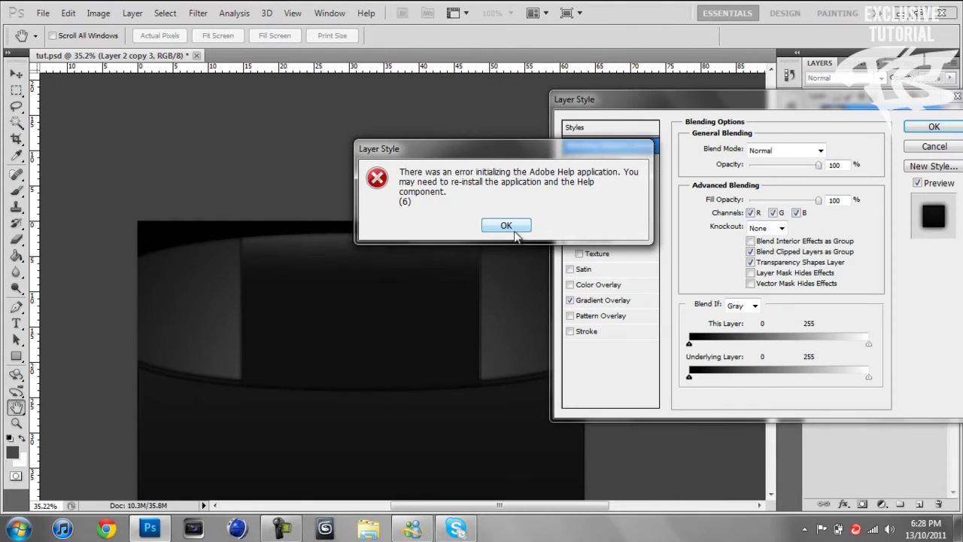
left_click(504, 225)
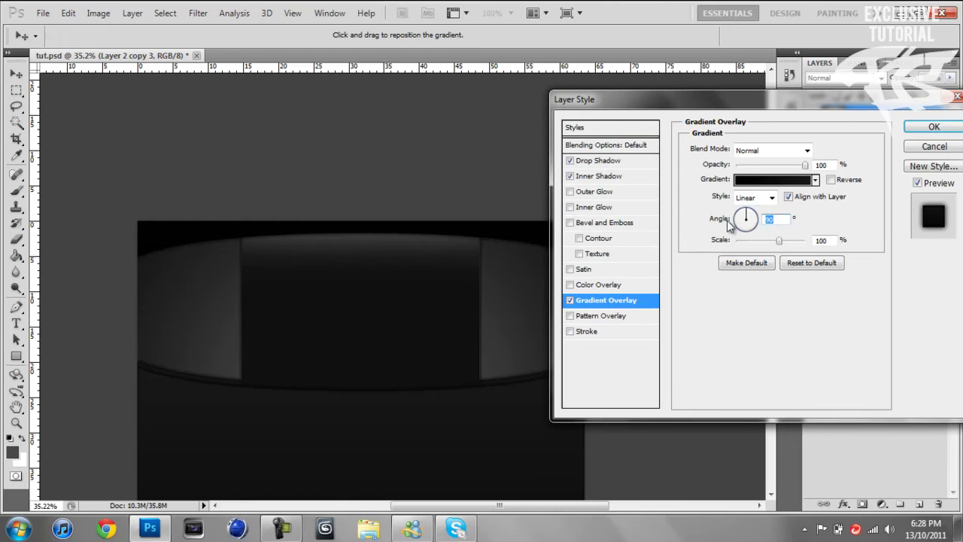
type("90")
left_click(934, 128)
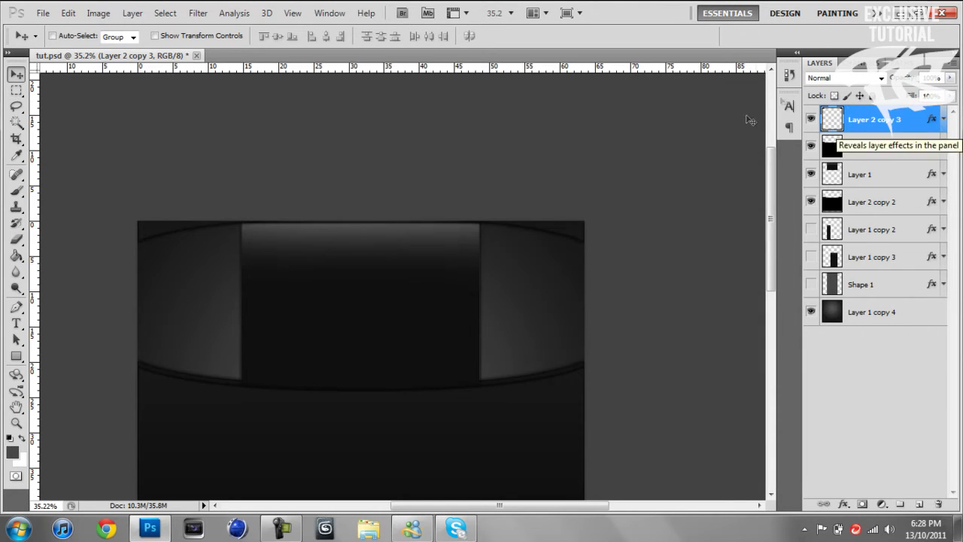
scroll(516, 321, "down", 3)
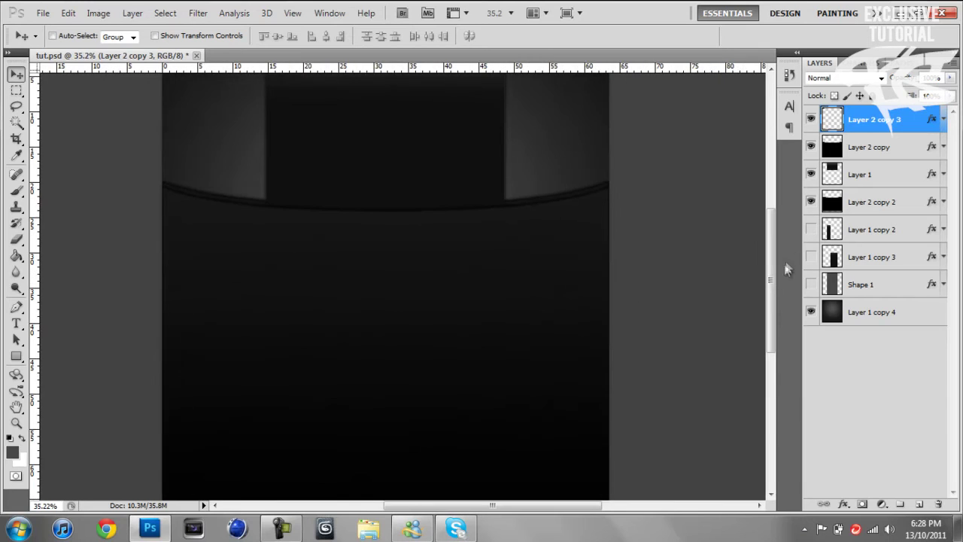
scroll(770, 282, "up", 2)
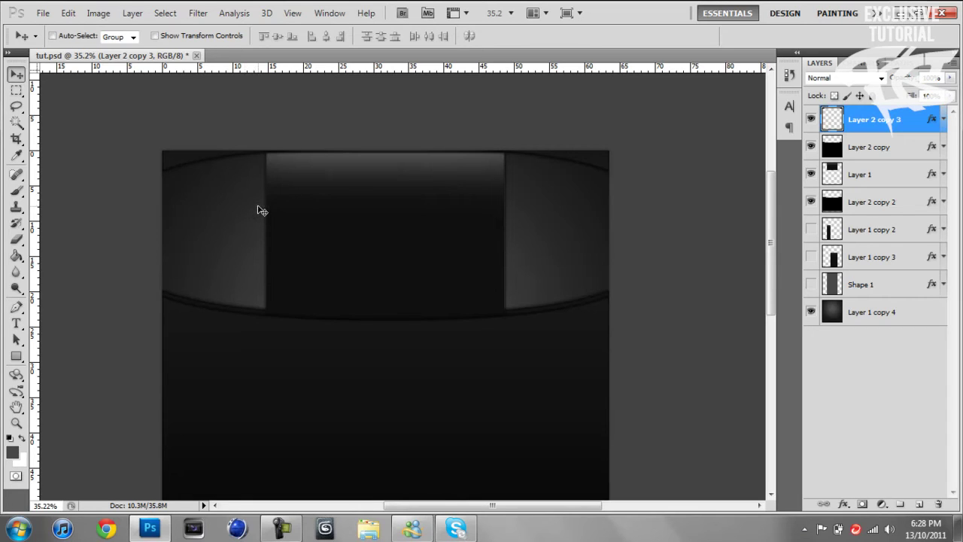
left_click(297, 531)
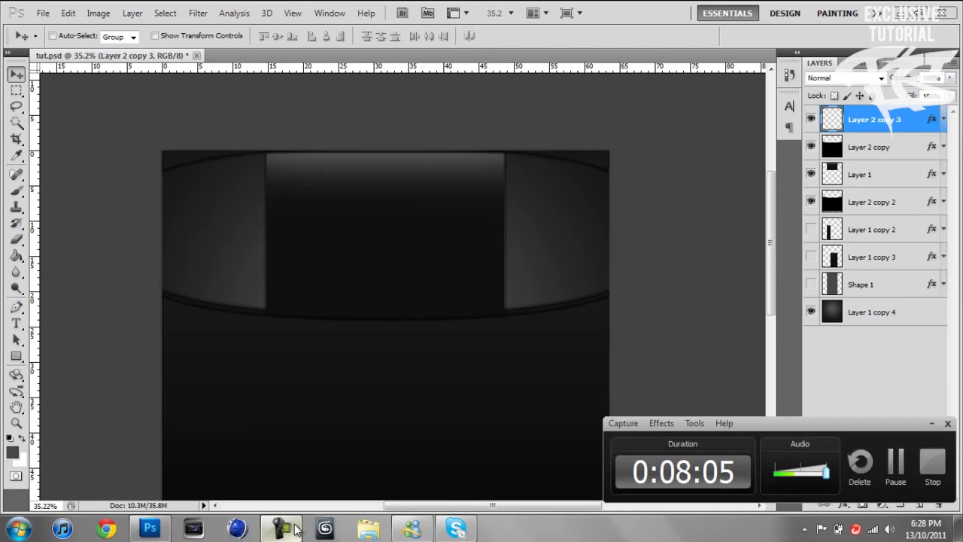
left_click(931, 423)
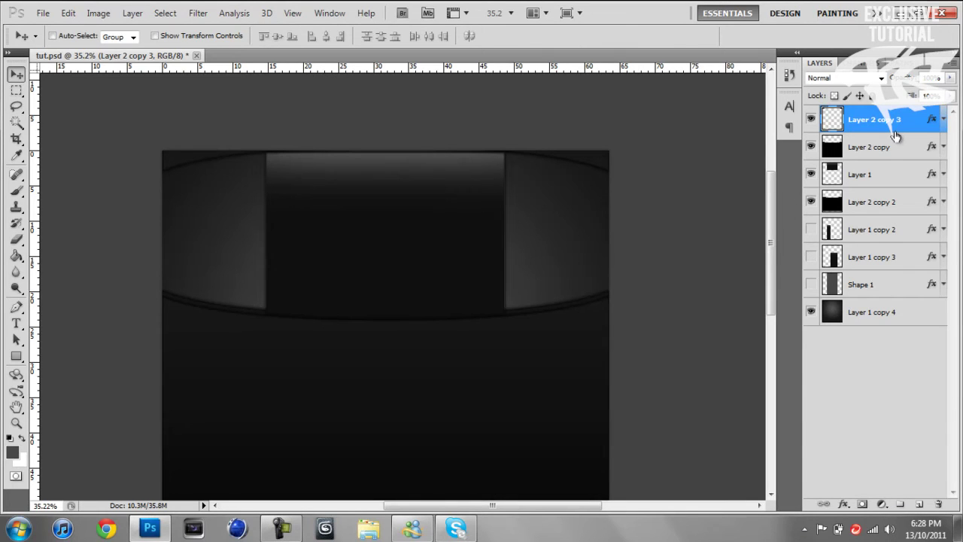
- Delete the three curved shape layers: Layer 2 copy 3, Layer 2 copy and Layer 2 copy 2
key("Delete")
key("Delete")
left_click(872, 147)
key("Delete")
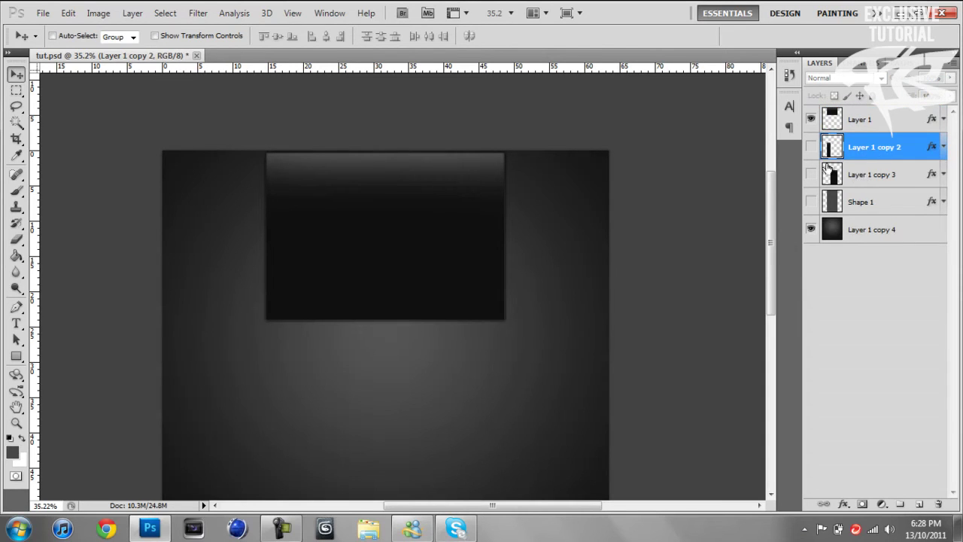
- Show Layer 1 copy 3 and Layer 1 copy 2 again and delete the hidden Shape 1 layer
left_click(810, 174)
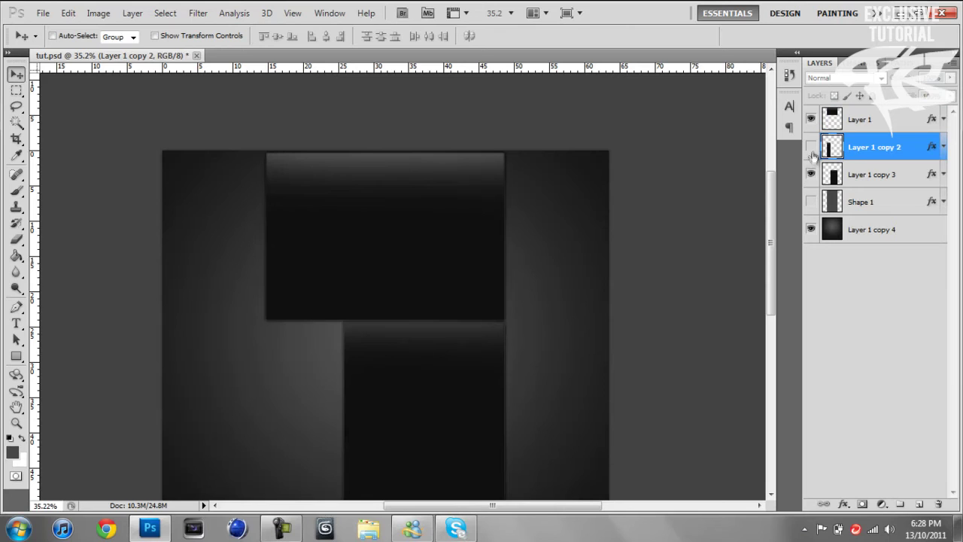
left_click(810, 147)
left_click(865, 197)
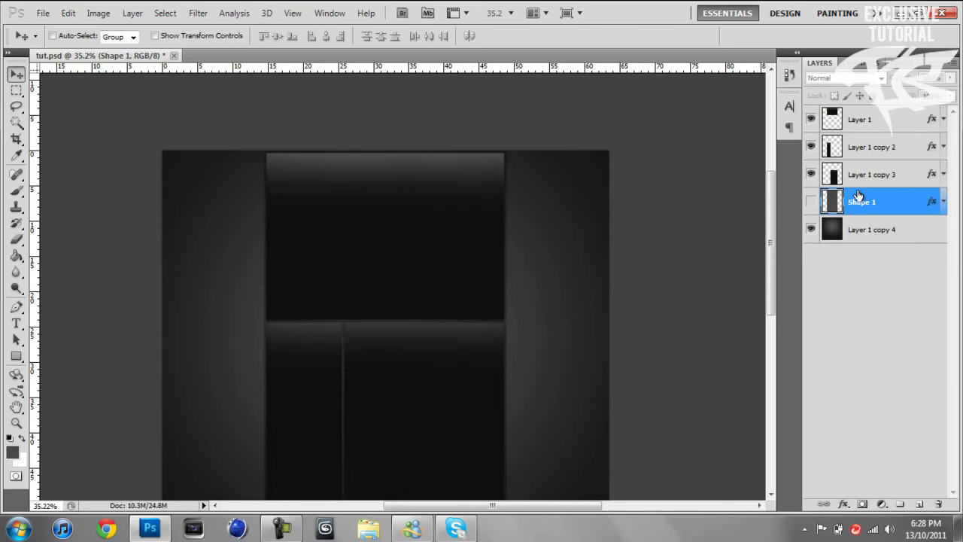
key("Delete")
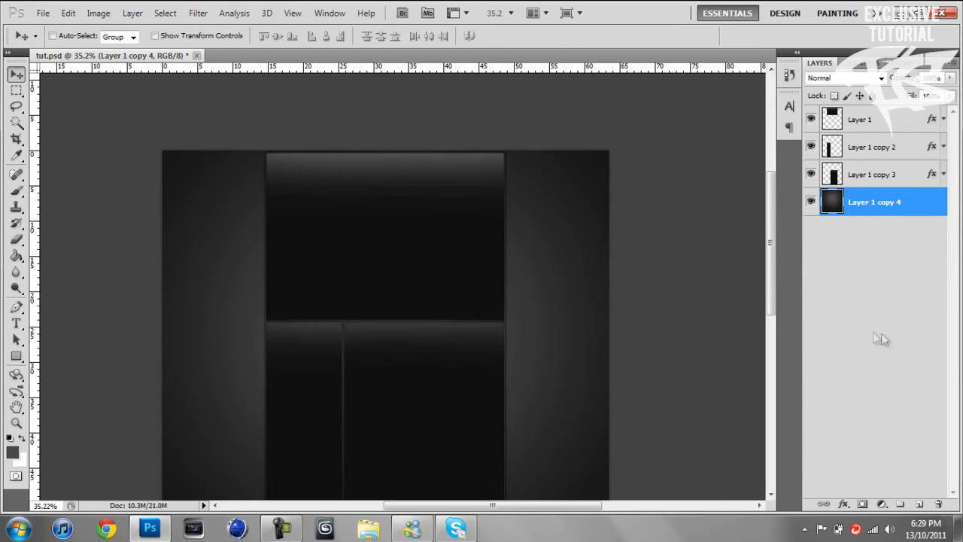
- Add a new layer directly above Layer 1 copy 4 and place a vertical guide at the canvas centre
left_click(919, 505)
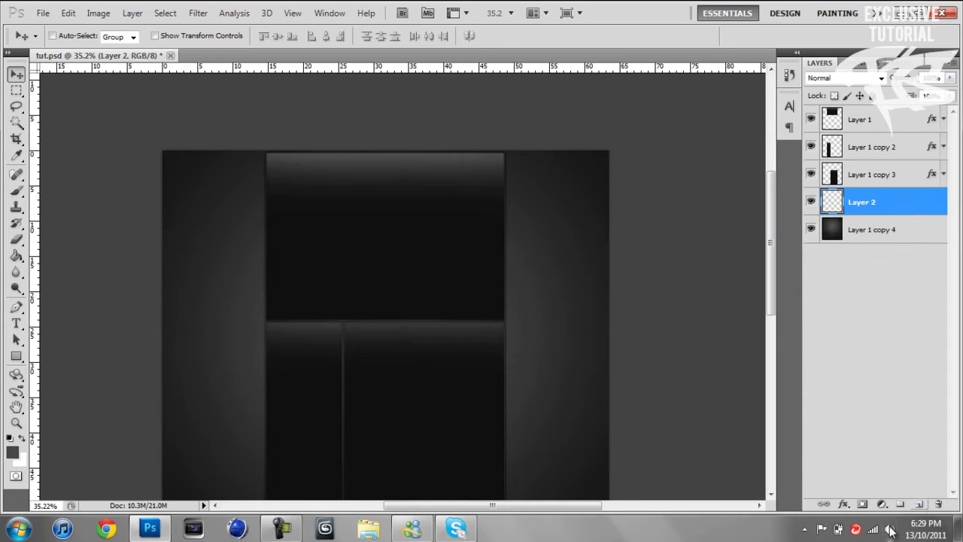
scroll(473, 241, "down", 2)
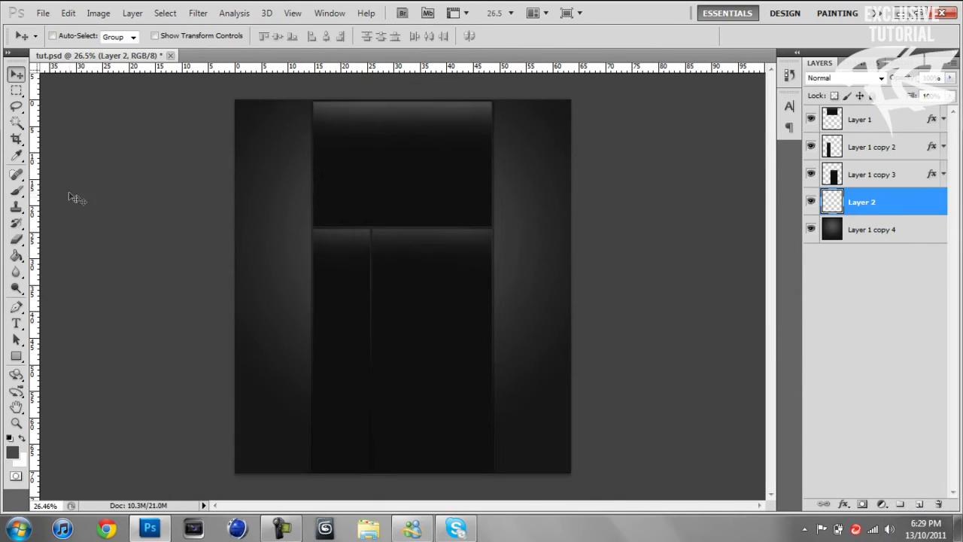
left_click_drag(34, 175, 399, 170)
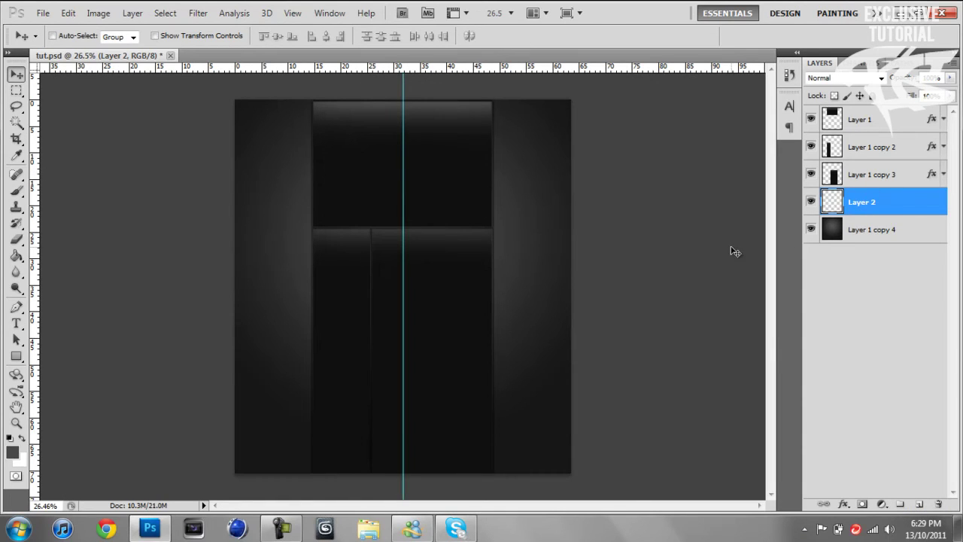
- Draw a closed Pen path running up just outside the panels' left edge, curving outward above the canvas and closing along the centre guide
key("p")
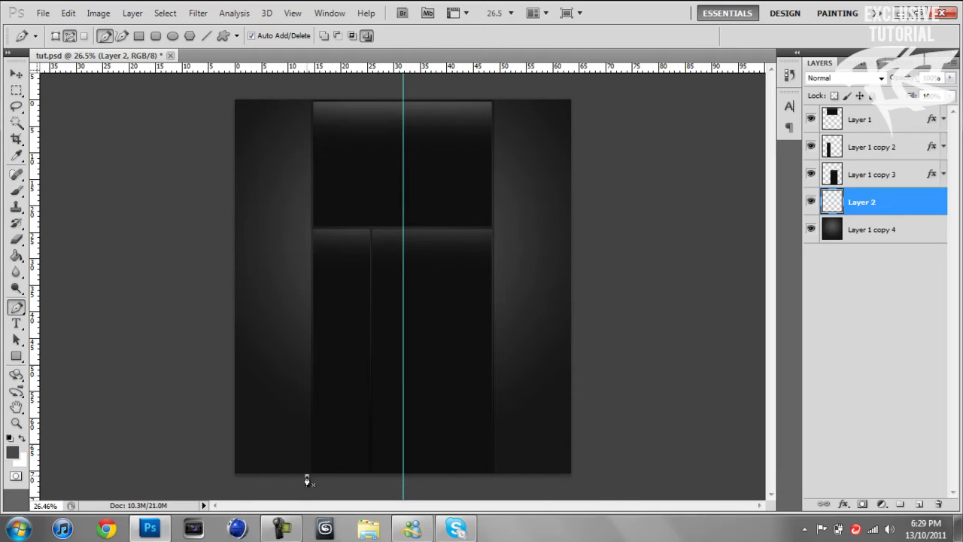
left_click(306, 229)
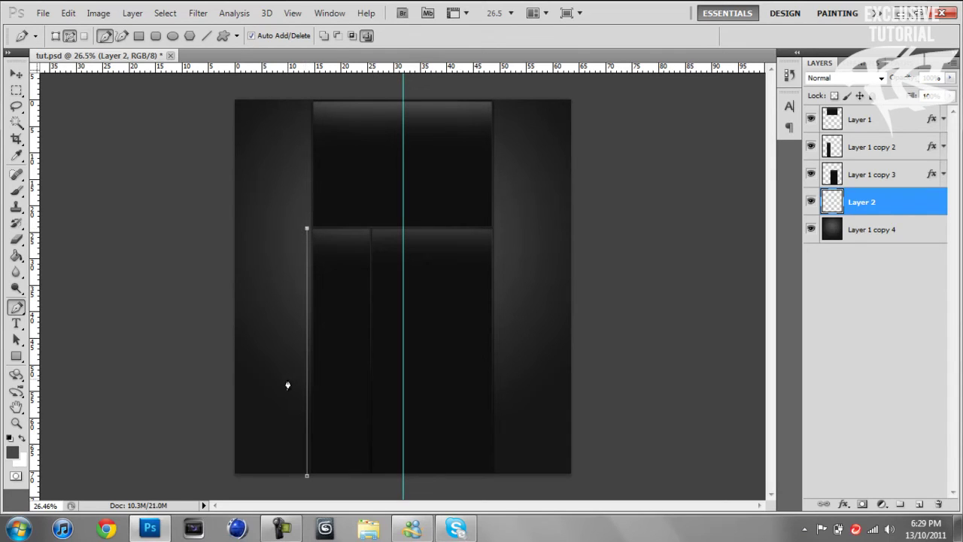
scroll(222, 114, "down", 4)
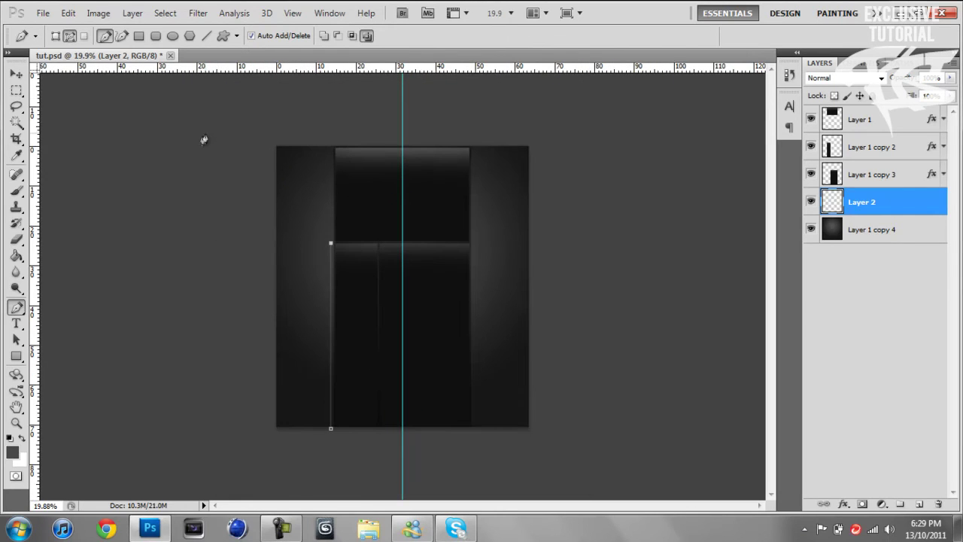
left_click(226, 114)
left_click_drag(226, 114, 130, 97)
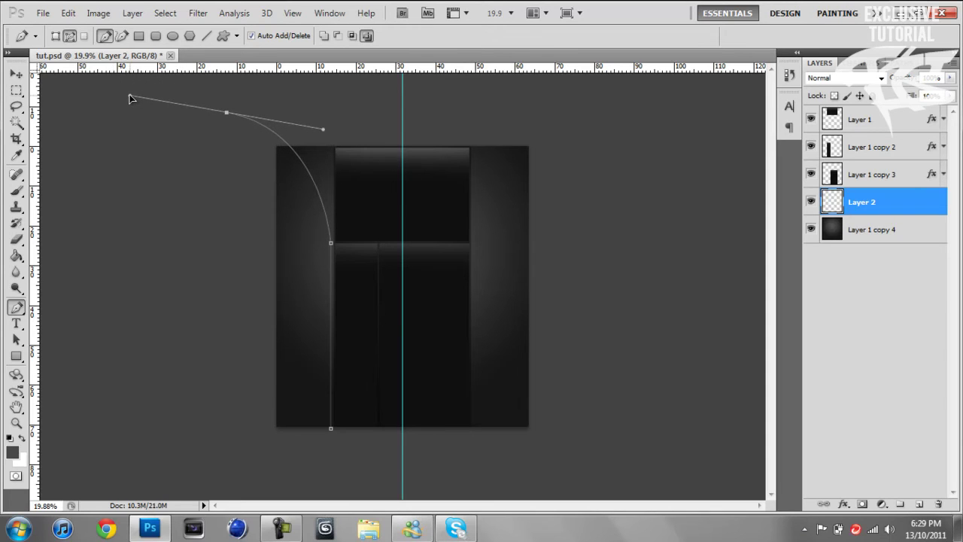
left_click(227, 115)
left_click(402, 114)
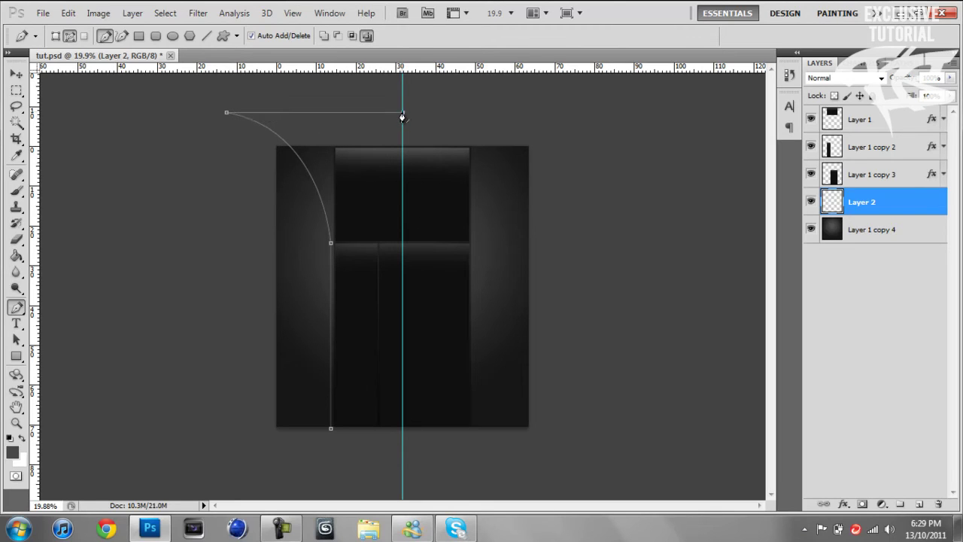
left_click(402, 432)
left_click(331, 429)
- Fill the closed path with black on Layer 2 and delete the path
right_click(321, 150)
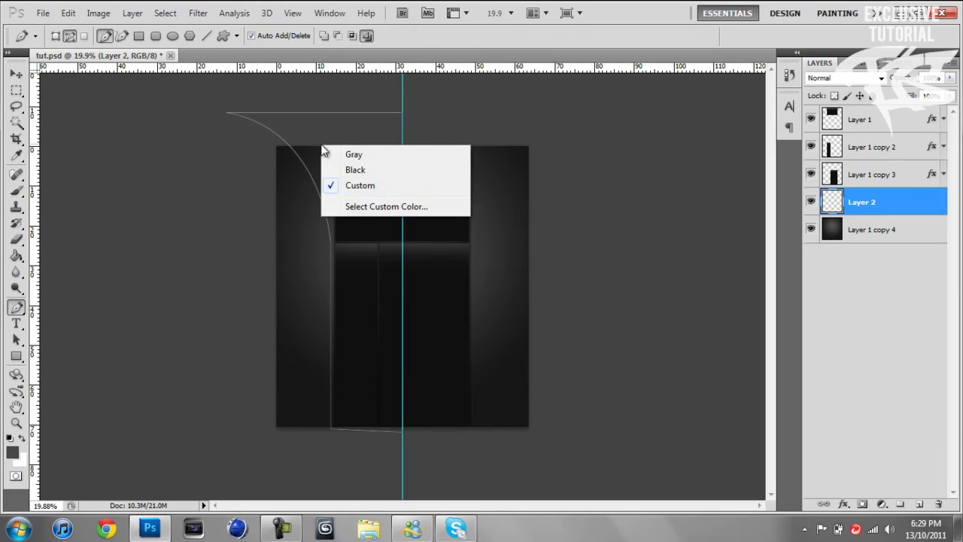
left_click(312, 169)
right_click(312, 169)
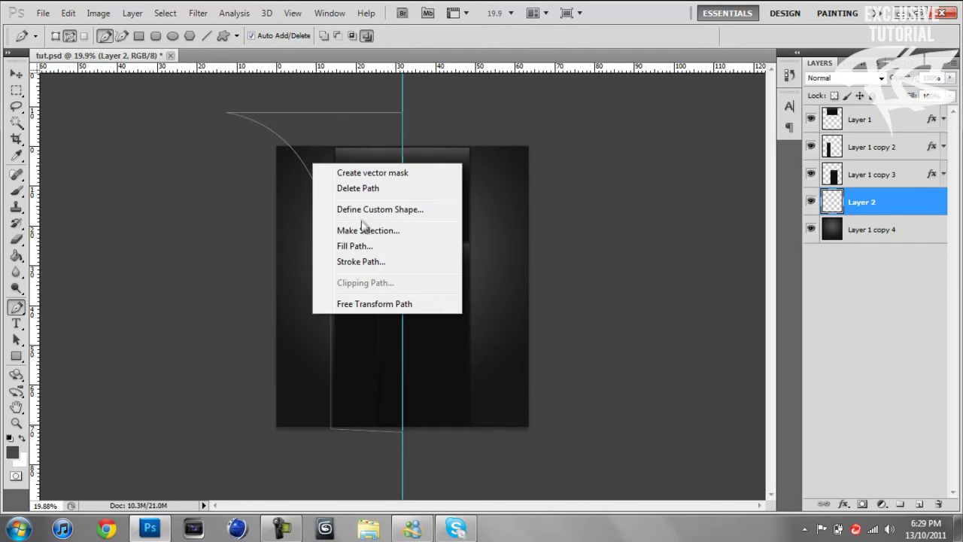
left_click(358, 248)
left_click(570, 128)
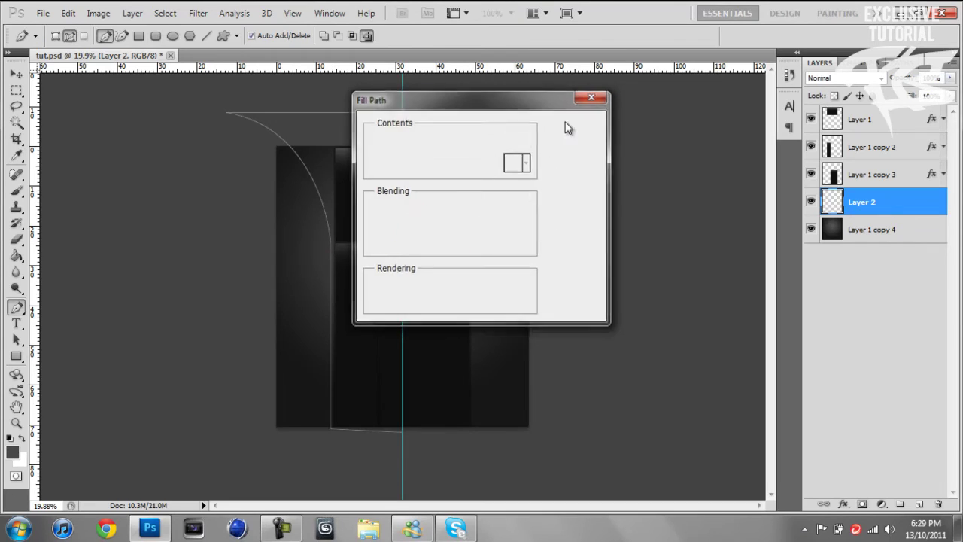
right_click(337, 172)
left_click(382, 194)
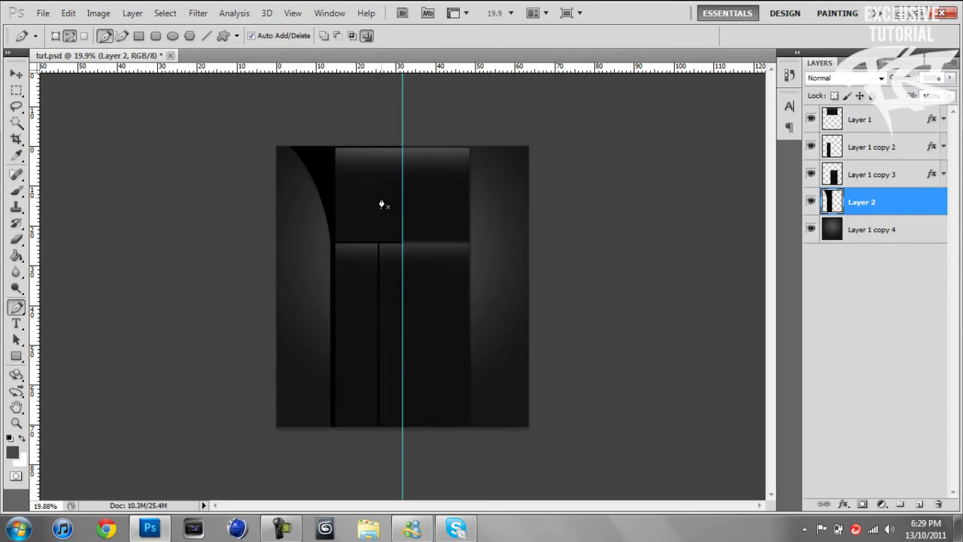
- Nudge Layer 2's black shape slightly right so only a thin edge shows beside the lower panels
key("v")
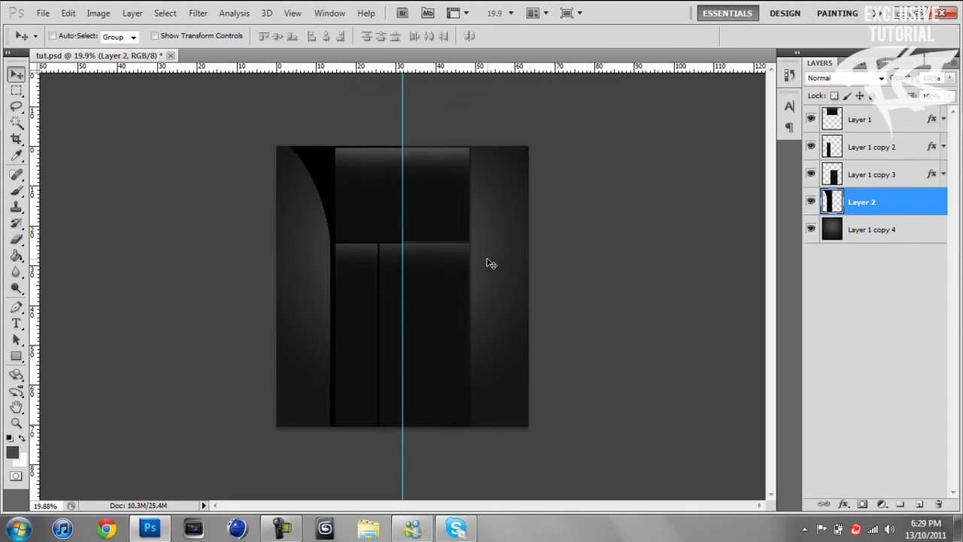
scroll(490, 263, "up", 3)
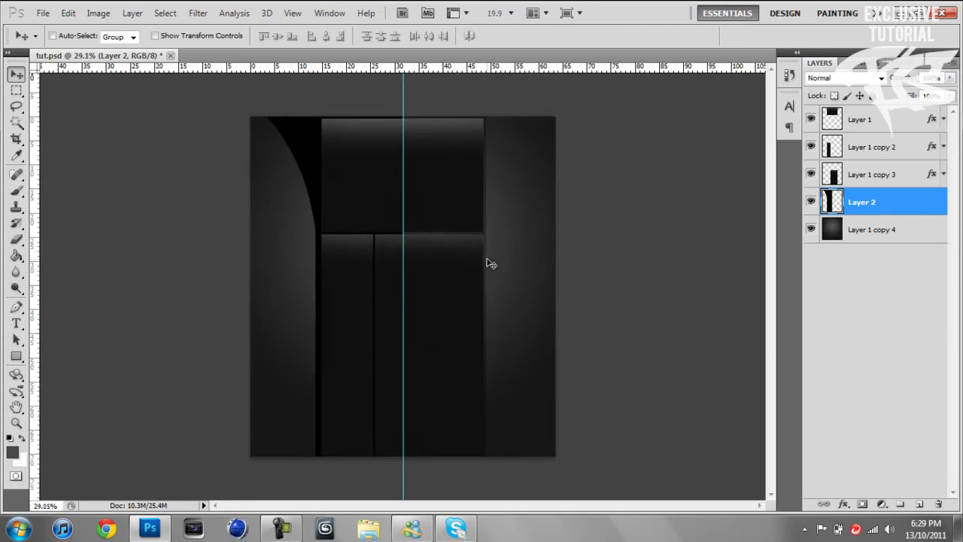
key("shift+Right")
key("shift+Right")
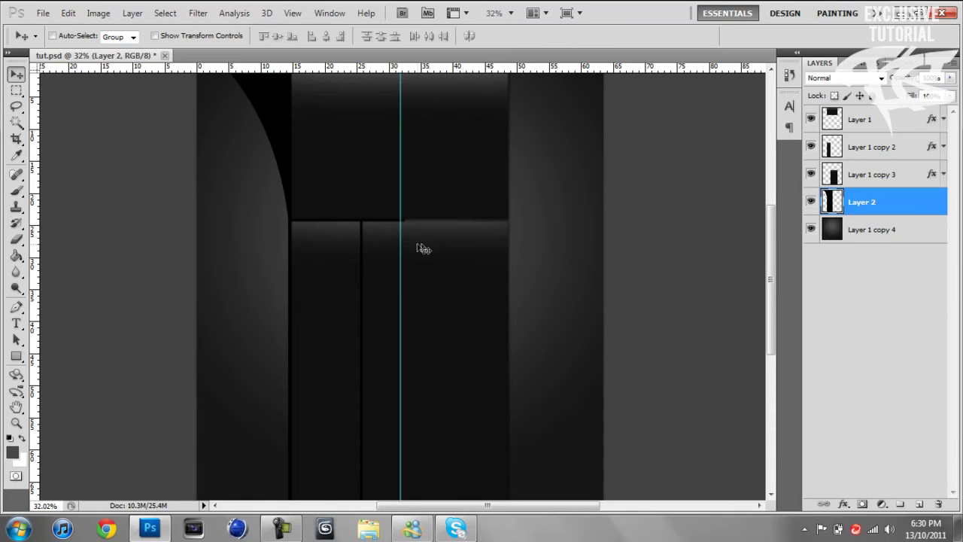
- Duplicate Layer 2 and flip the duplicate horizontally
key("ctrl+j")
key("ctrl+t")
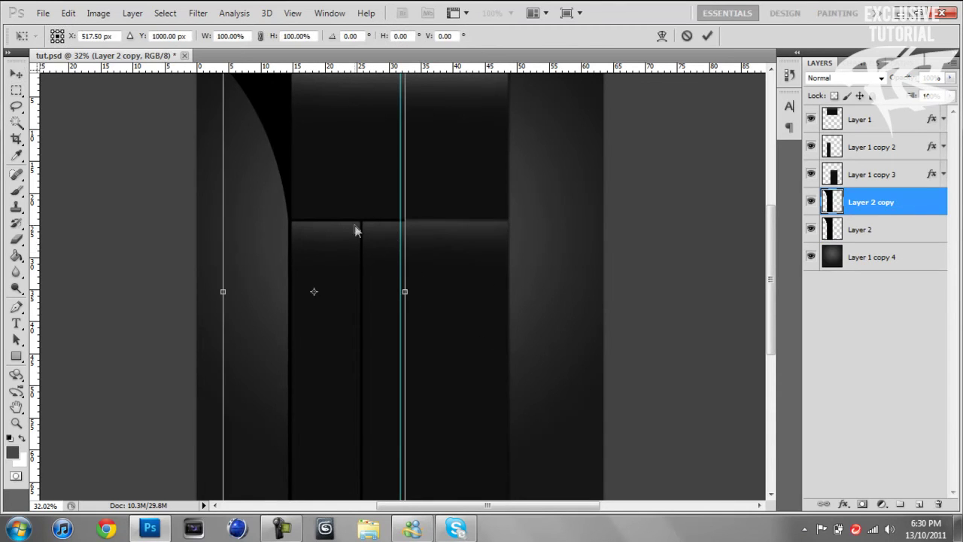
right_click(355, 230)
left_click(435, 427)
- Move the flipped duplicate right to X 1280.88 px, mirroring the curve on the panels' opposite side, and apply the transform
left_click_drag(315, 242, 412, 251)
key("shift+Right")
key("shift+Right")
key("shift+Right")
key("shift+Right")
key("shift+Right")
key("shift+Right")
key("shift+Right")
key("shift+Right")
key("shift+Right")
key("shift+Right")
key("shift+Right")
key("shift+Right")
key("shift+Right")
key("shift+Right")
key("shift+Right")
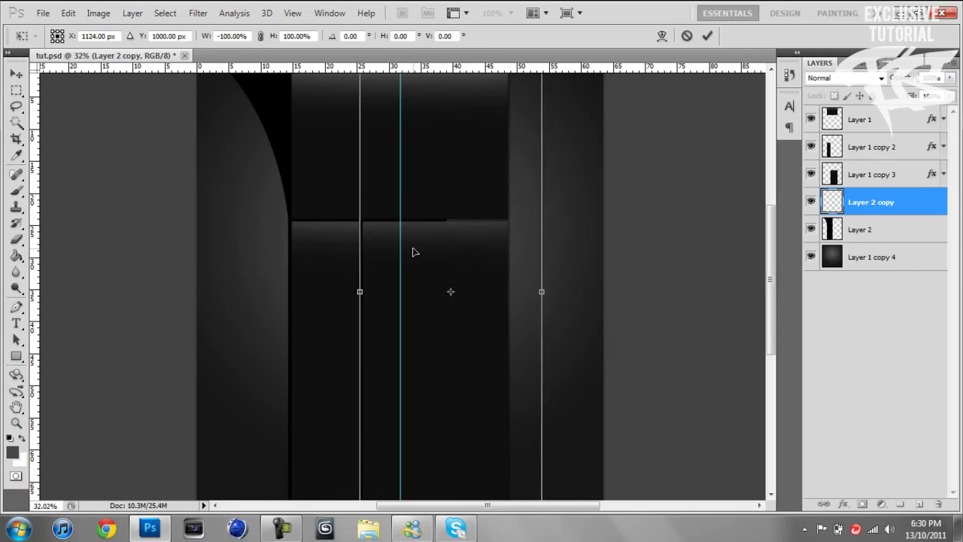
key("shift+Right")
key("shift+Right")
key("shift+Right")
key("shift+Right")
key("shift+Right")
key("shift+Right")
key("shift+Right")
key("shift+Right")
key("shift+Right")
key("shift+Right")
key("shift+Right")
key("shift+Right")
key("shift+Right")
key("shift+Right")
key("shift+Right")
key("shift+Right")
key("Left")
key("Left")
key("Right")
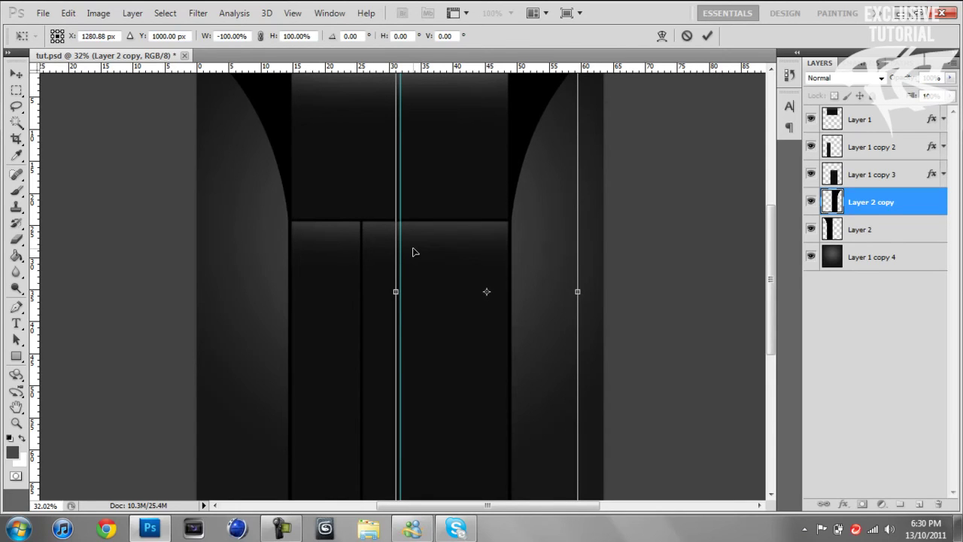
scroll(411, 251, "up", 2)
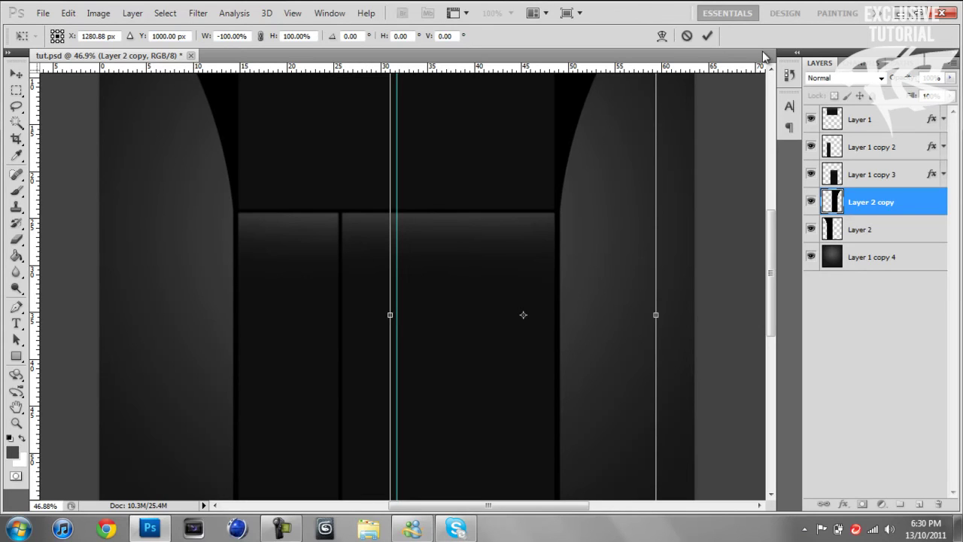
left_click(707, 35)
- Remove the vertical centre guide and select Layer 2 copy together with Layer 2
scroll(537, 223, "down", 3)
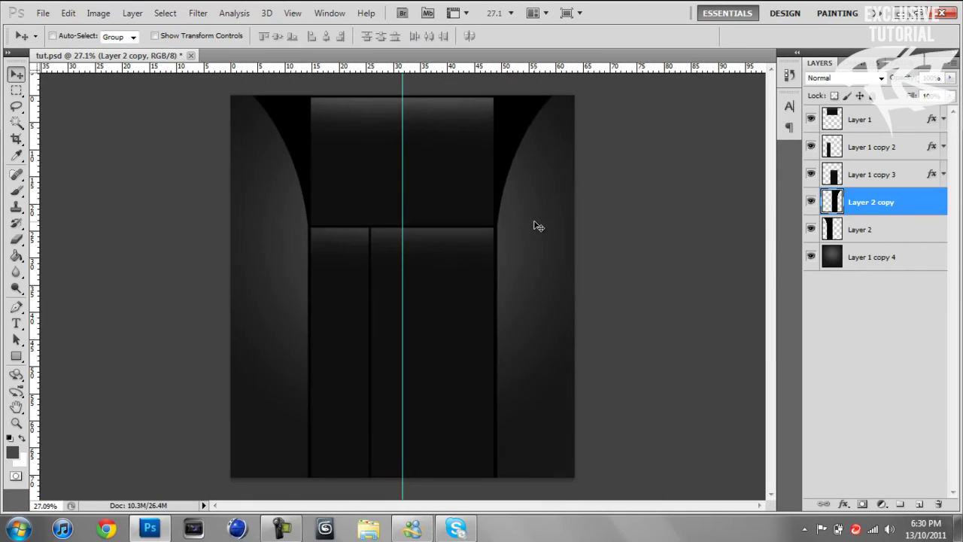
scroll(537, 225, "down", 1)
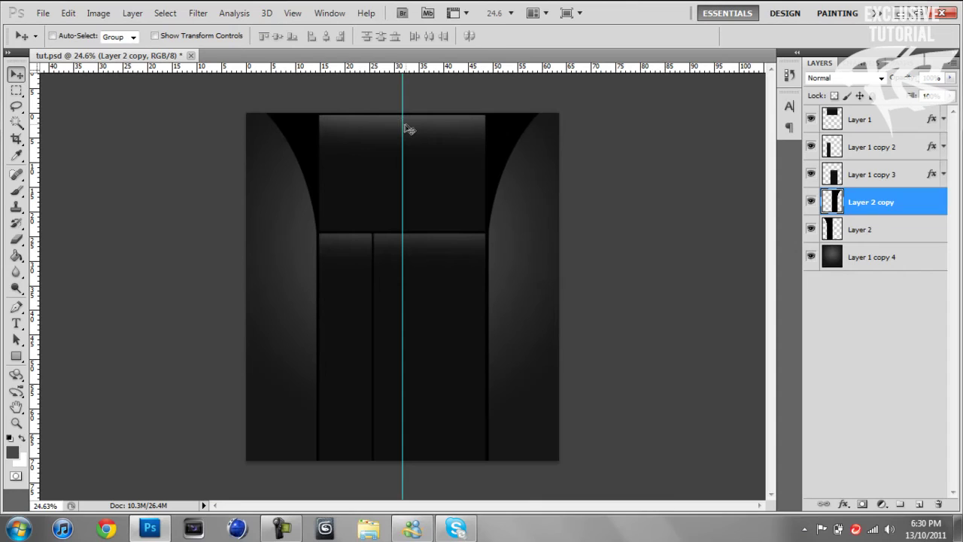
left_click_drag(402, 127, 37, 180)
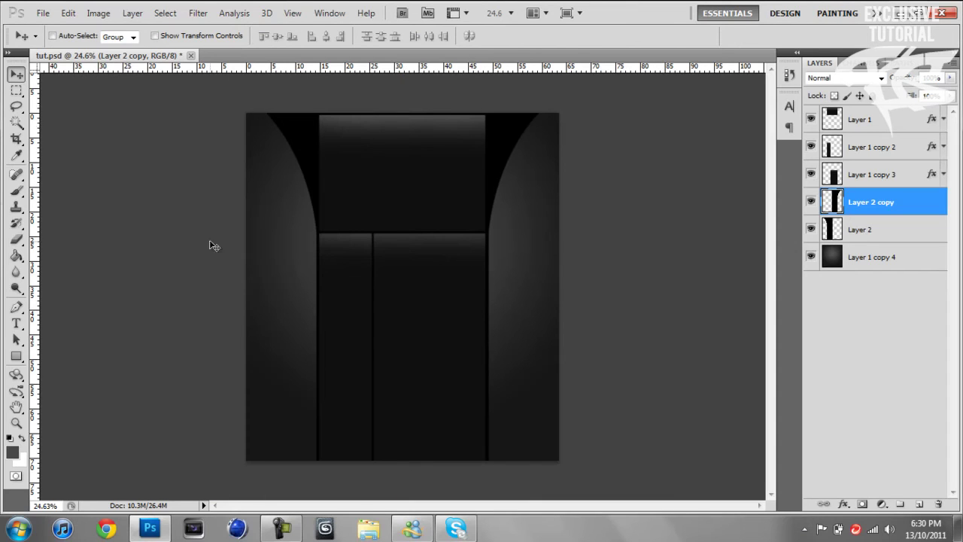
left_click(880, 228, "shift")
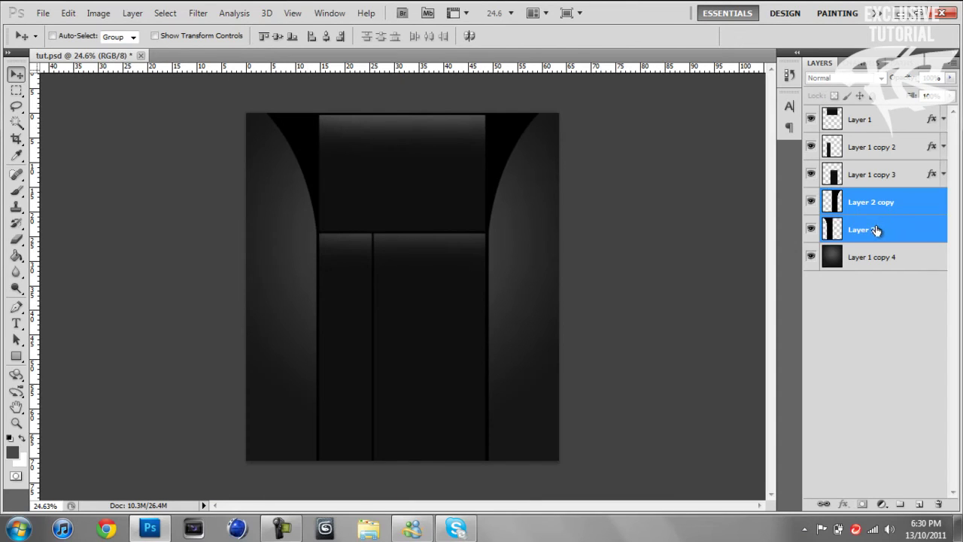
- Merge Layer 2 copy with Layer 2 and give the result a gradient overlay from black to dark grey 3c3c3c
key("ctrl+e")
double_click(927, 211)
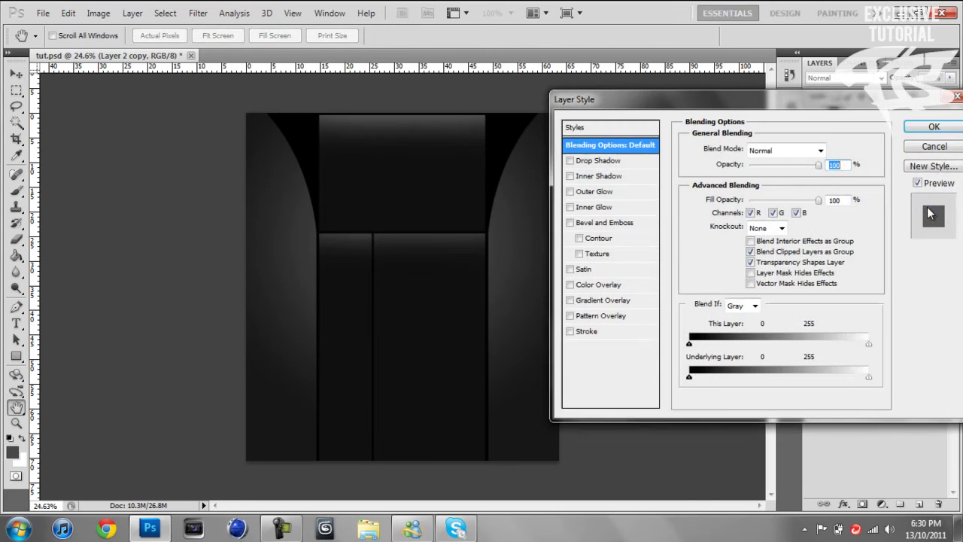
left_click(600, 301)
left_click(785, 179)
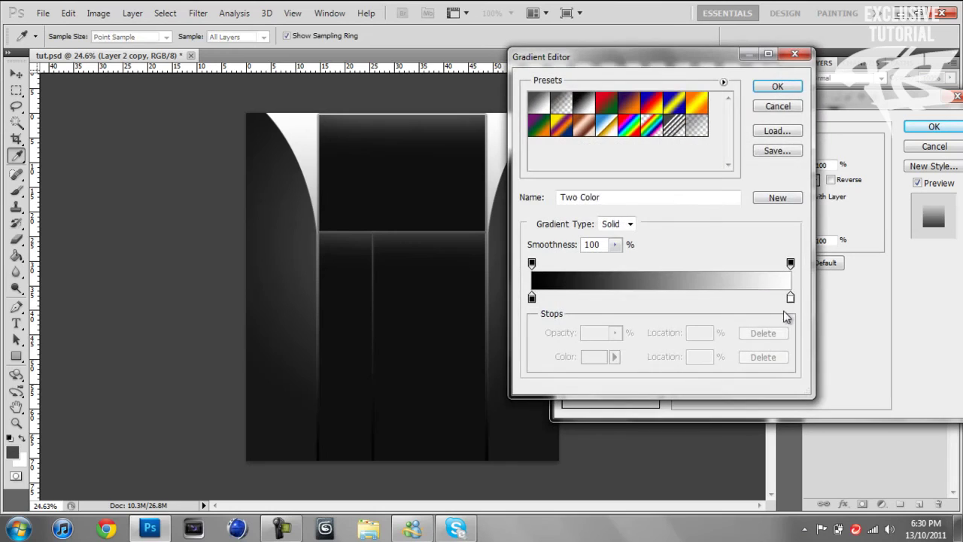
left_click(790, 297)
left_click(599, 359)
left_click_drag(476, 248, 481, 273)
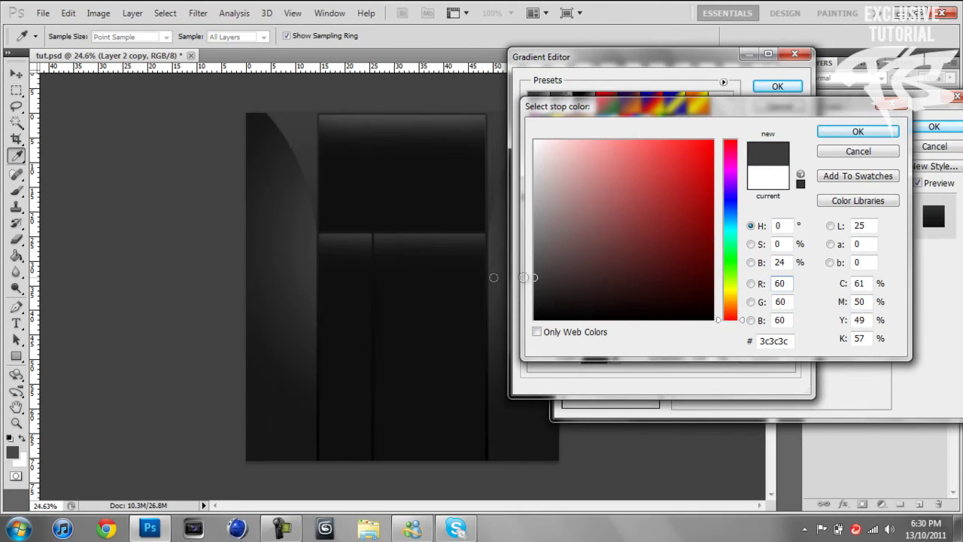
left_click(839, 133)
left_click(777, 87)
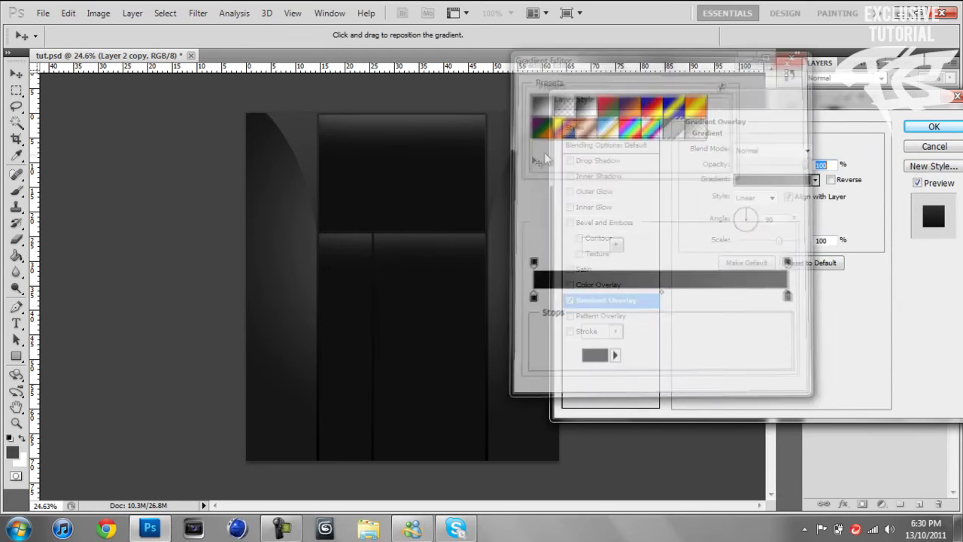
- Try a white outer glow with 100% opacity, 12% spread and a larger size, and turn the effect off
left_click(594, 191)
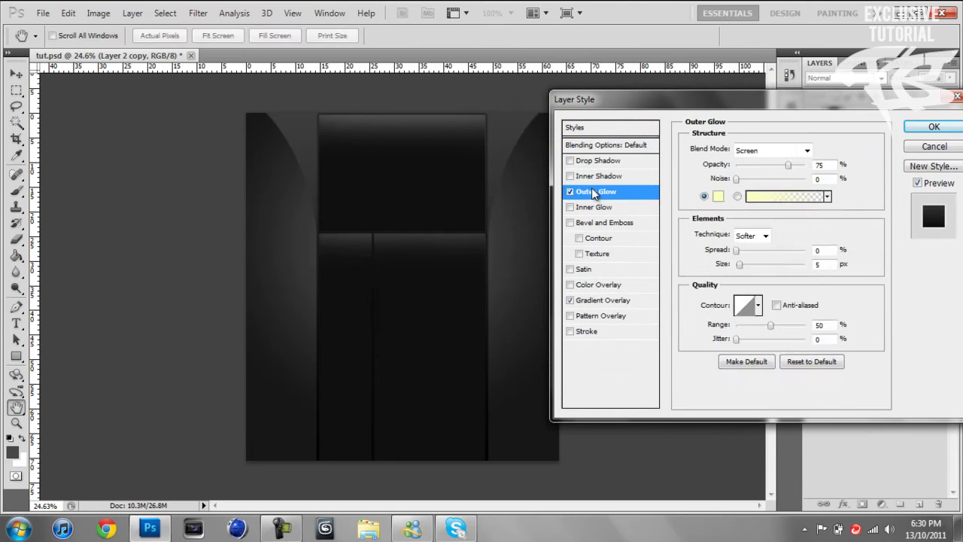
left_click(724, 198)
left_click_drag(583, 159, 499, 113)
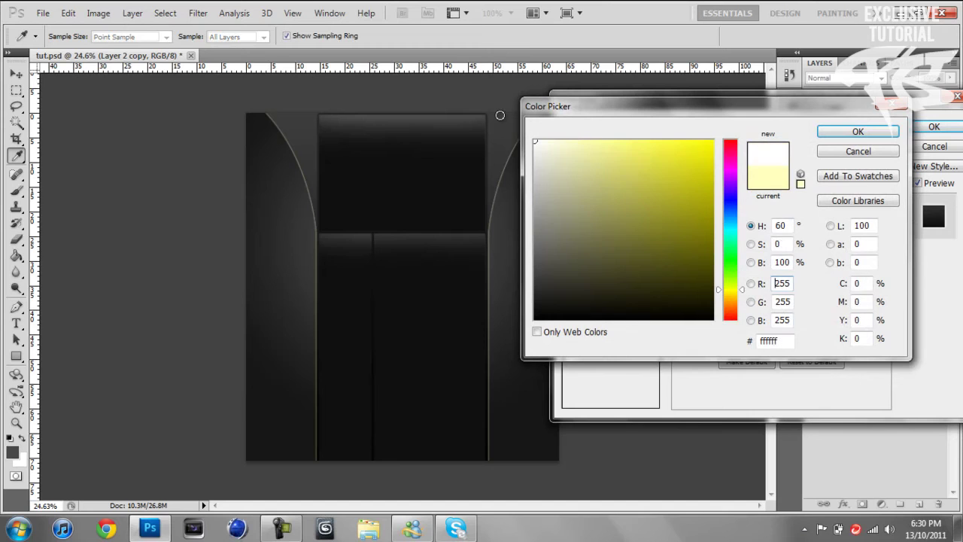
left_click(836, 136)
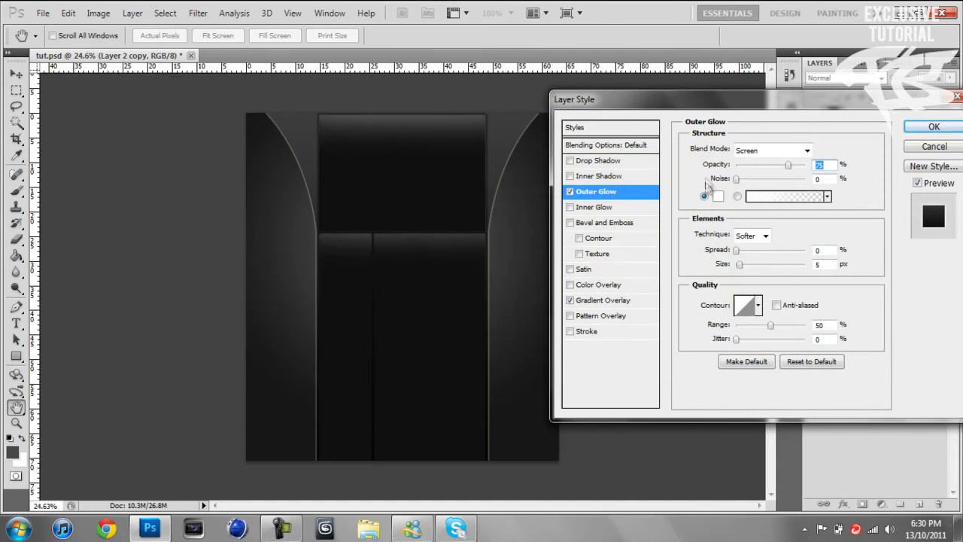
left_click_drag(786, 166, 810, 166)
mouse_move(739, 264)
left_mouse_down()
mouse_move(784, 251)
mouse_move(744, 253)
mouse_move(755, 271)
left_mouse_up()
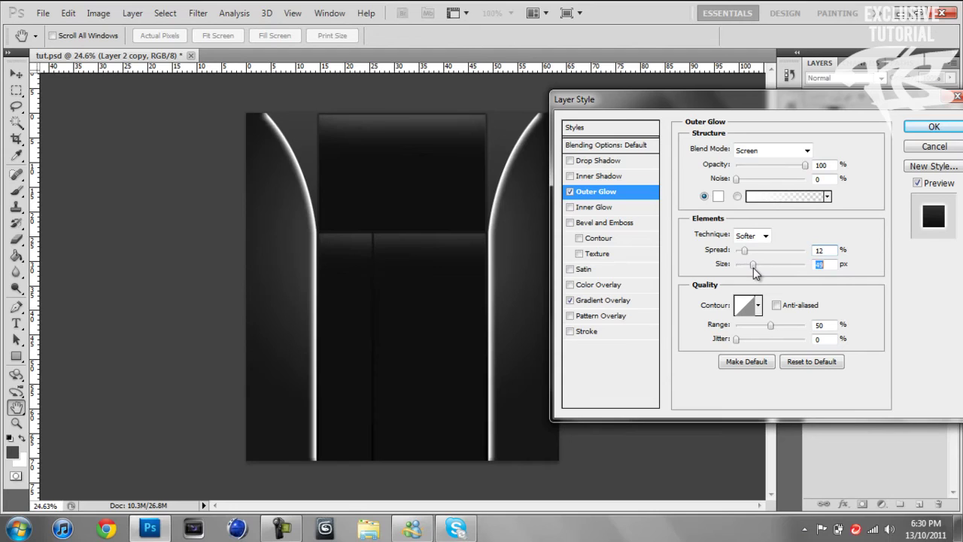
left_click(569, 191)
- Add a drop shadow to the merged shape with 100% opacity, 0 px distance, 12% spread and 12 px size
left_click(584, 161)
left_click_drag(789, 165, 833, 169)
left_click_drag(740, 209, 722, 211)
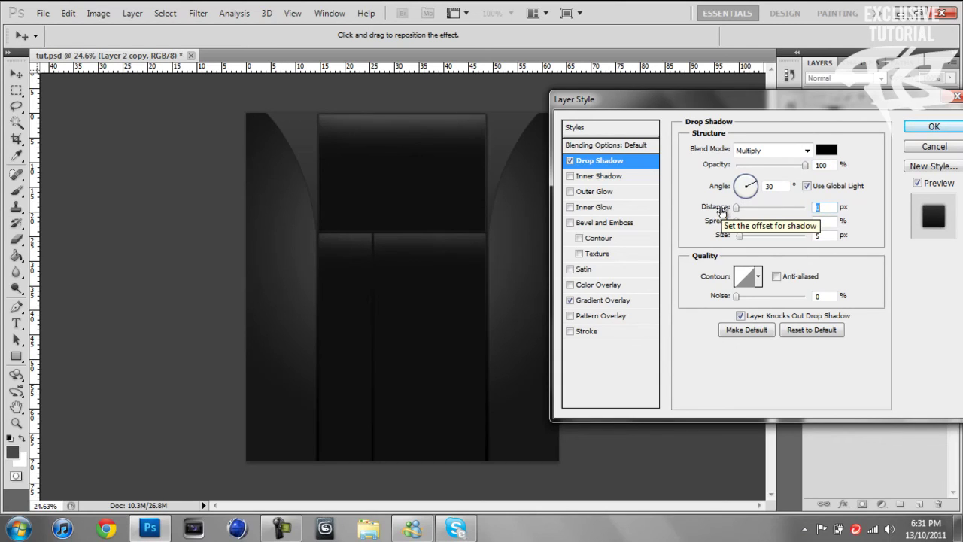
left_click(818, 222)
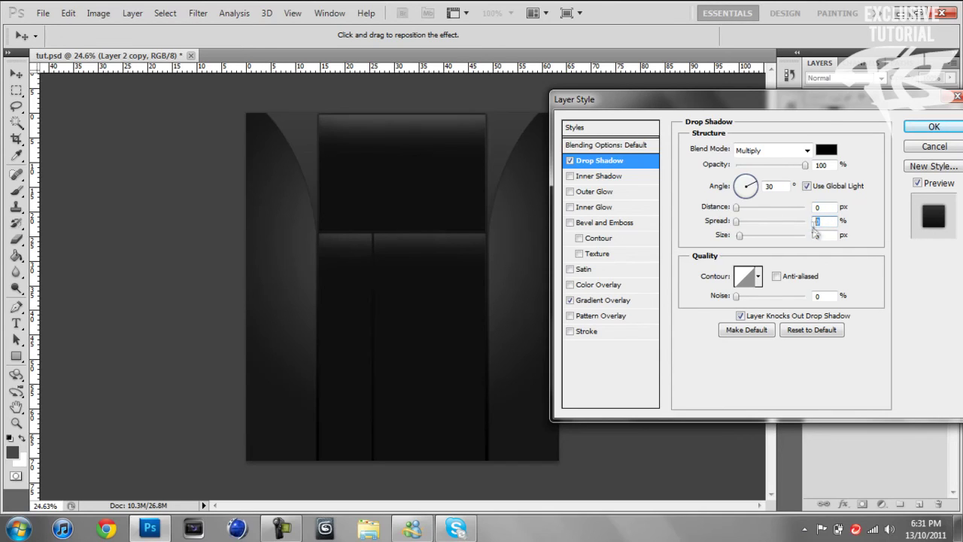
type("12")
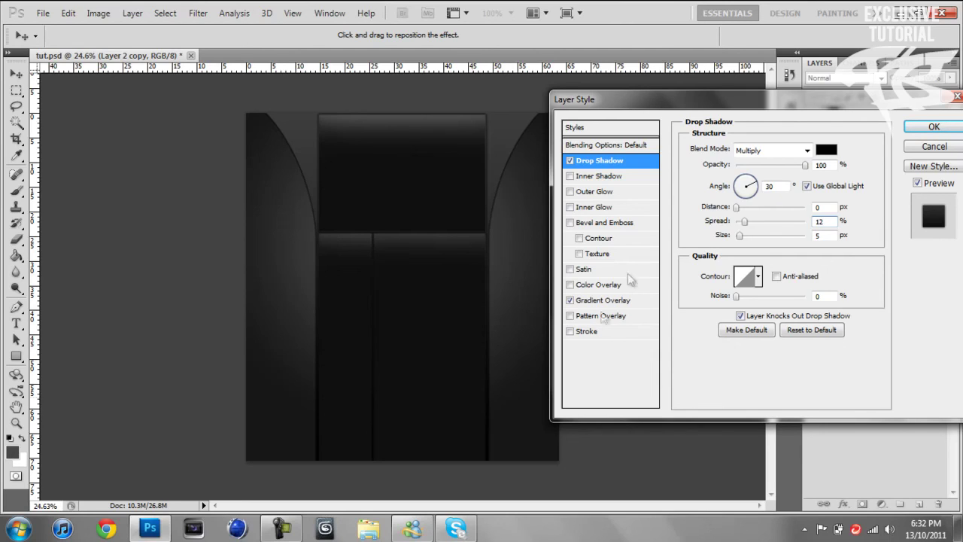
left_click(821, 235)
type("12")
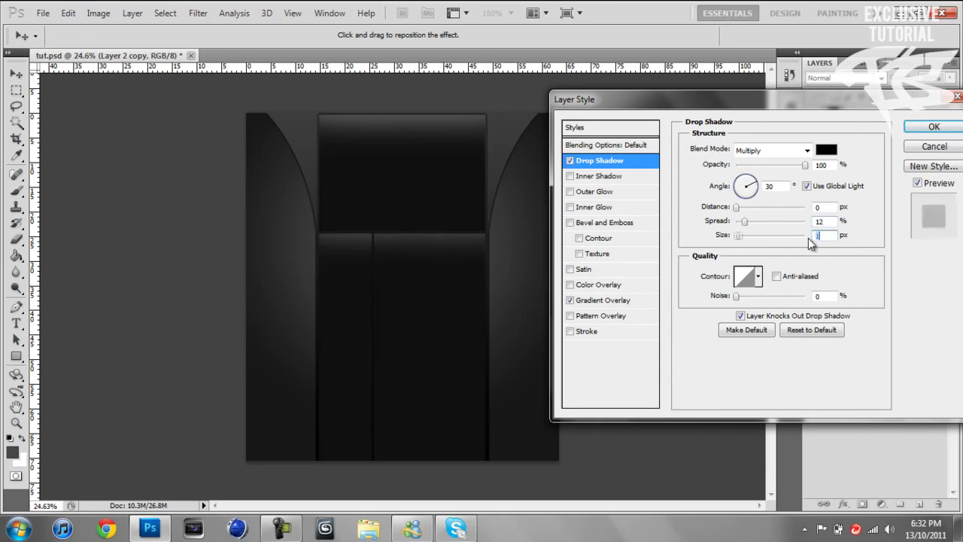
- Add an inner shadow to the merged shape with 100% opacity, 0 px distance, 10% choke and 10 px size
left_click(606, 177)
left_click_drag(788, 165, 805, 164)
left_click_drag(740, 207, 713, 213)
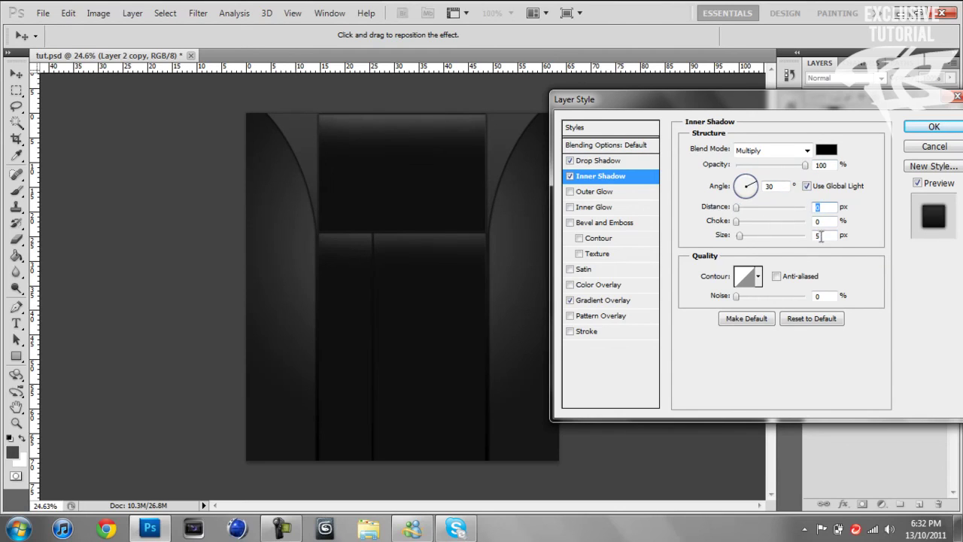
key("Tab")
type("10")
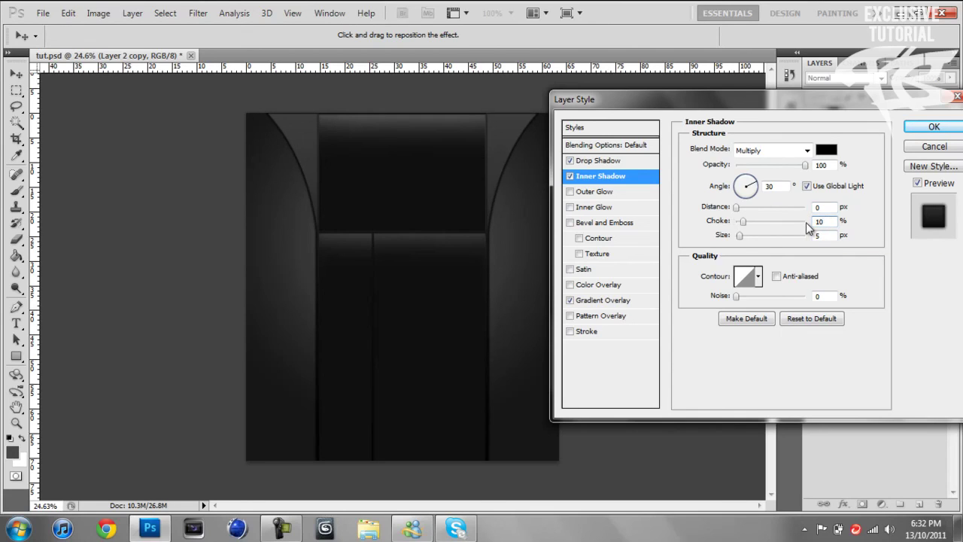
type("10")
- Add a centred 2 px stroke to the merged shape
left_click(594, 331)
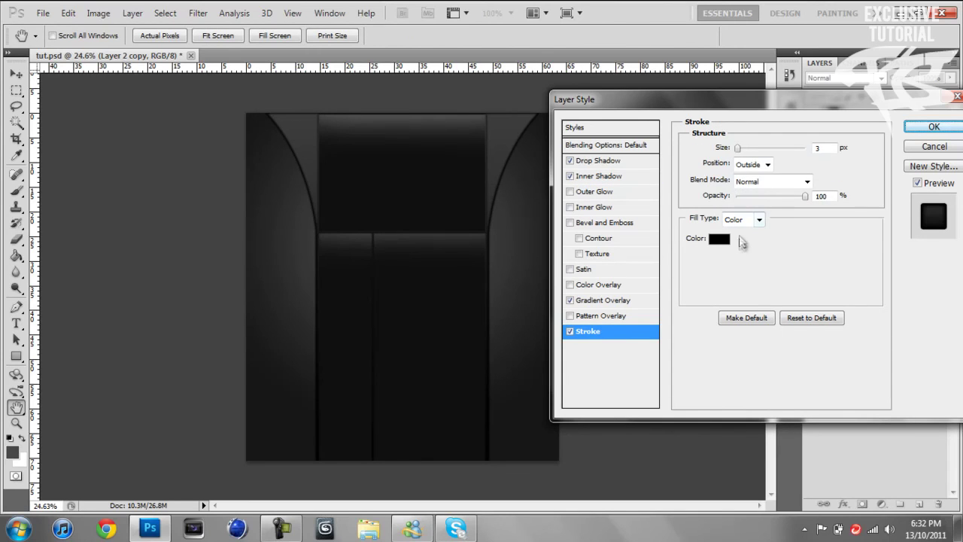
left_click(752, 164)
left_click(746, 200)
double_click(816, 148)
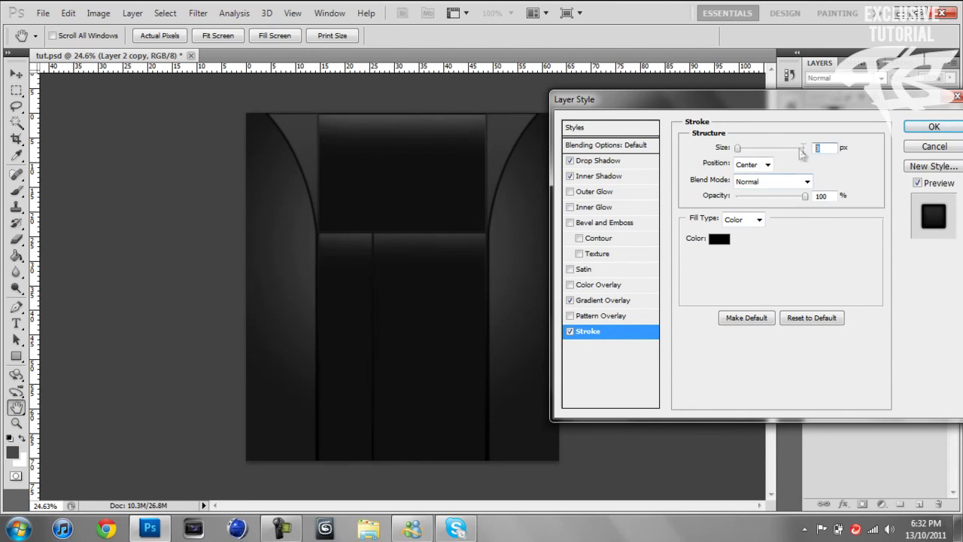
type("2")
- Try grey and red bd0000 as the stroke colour and return it to black
left_click(719, 240)
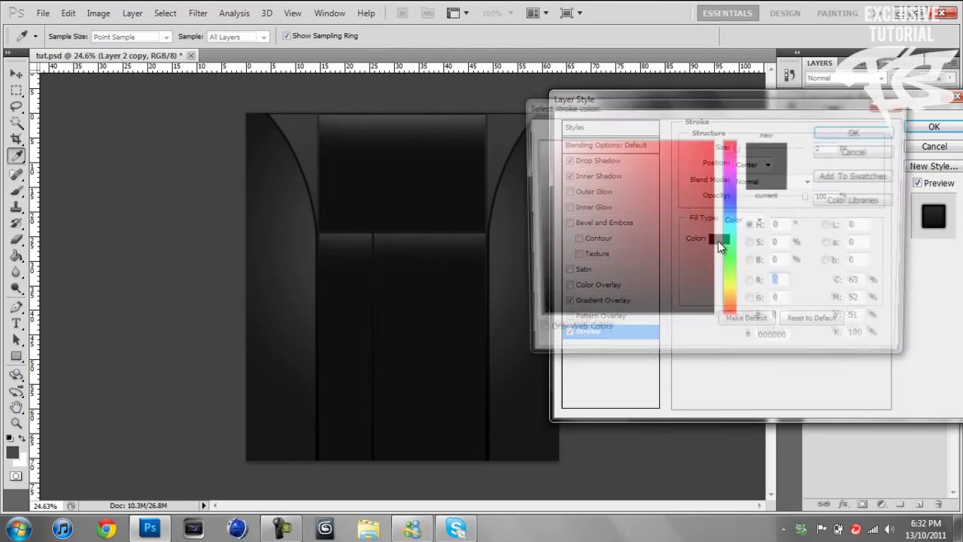
left_click(534, 226)
left_click(712, 186)
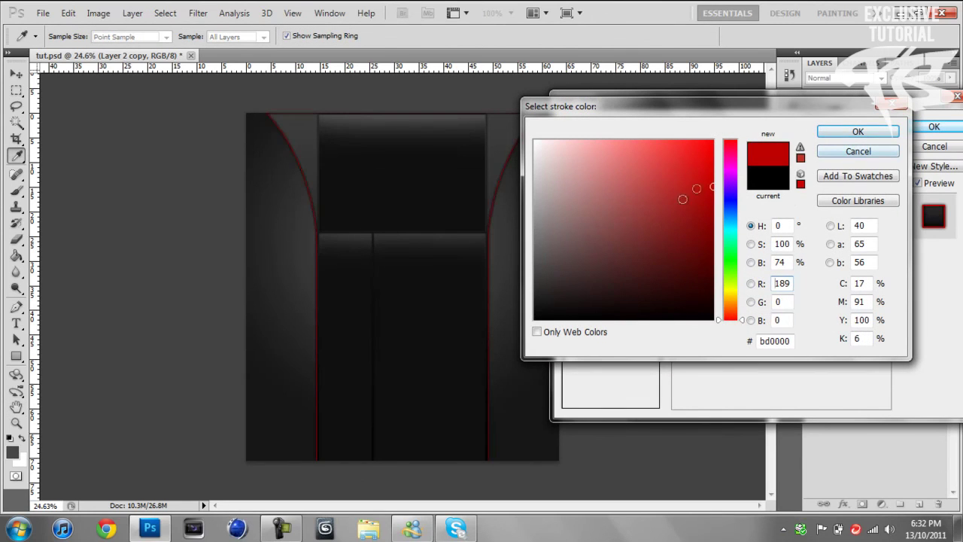
left_click(768, 178)
left_click(842, 132)
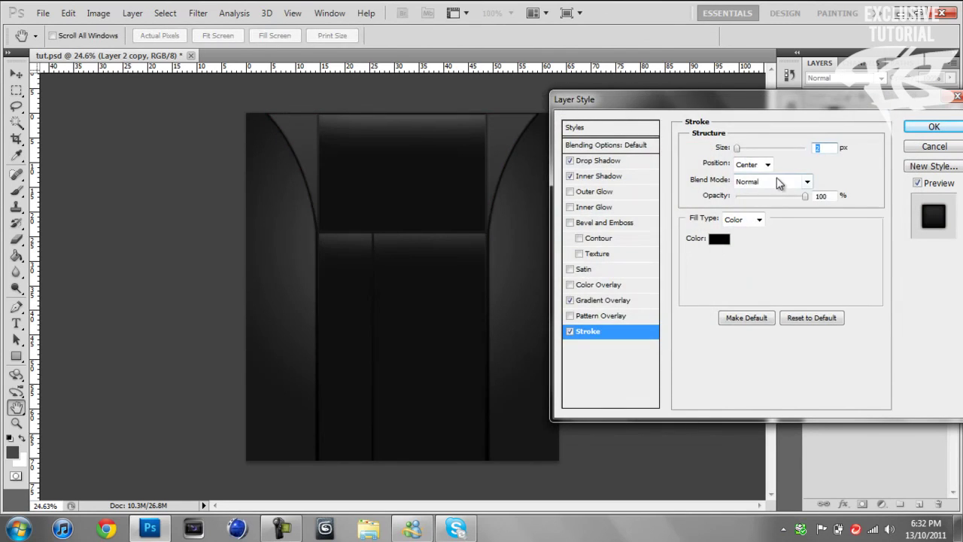
- Set the stroke's blend mode to Screen, apply the layer style and collapse Layer 2 copy's effects list
left_click(771, 182)
left_click(756, 125)
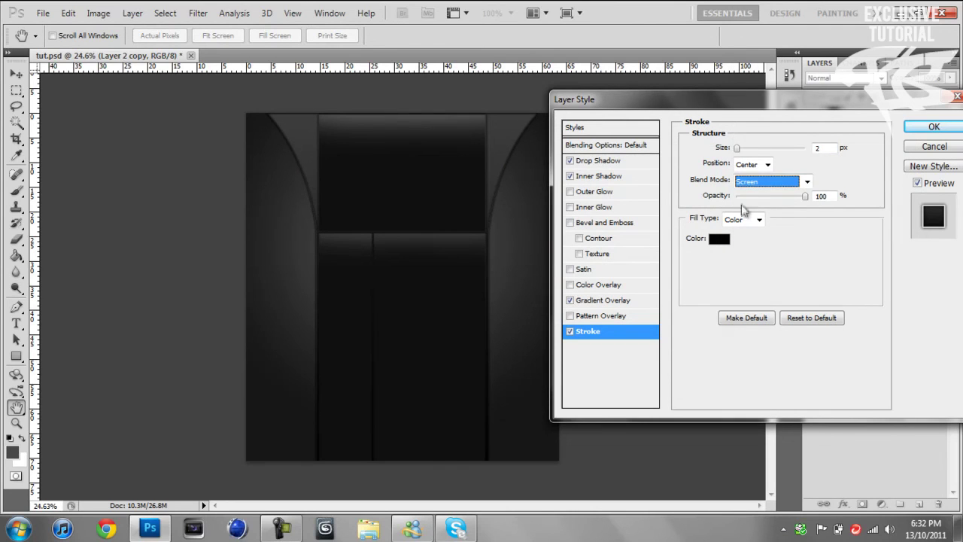
left_click(935, 126)
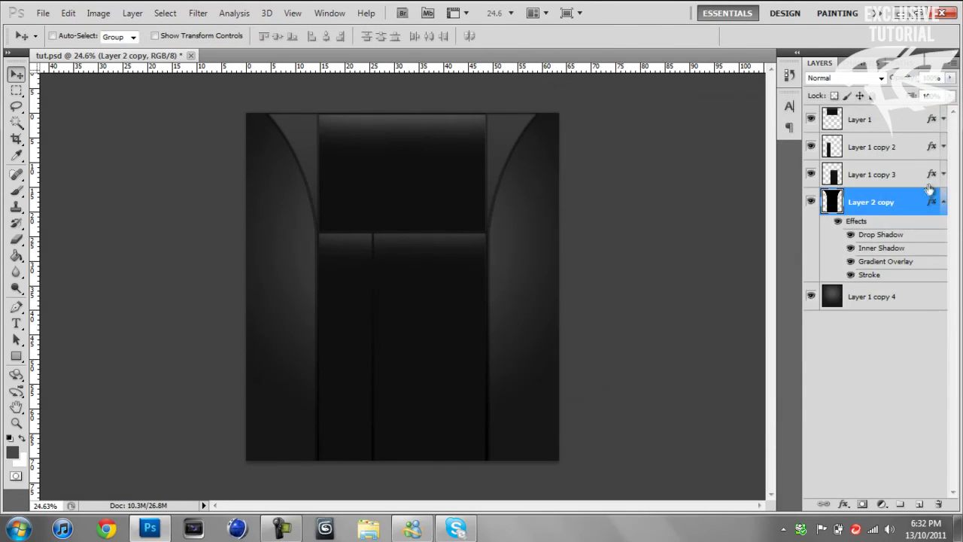
left_click(942, 201)
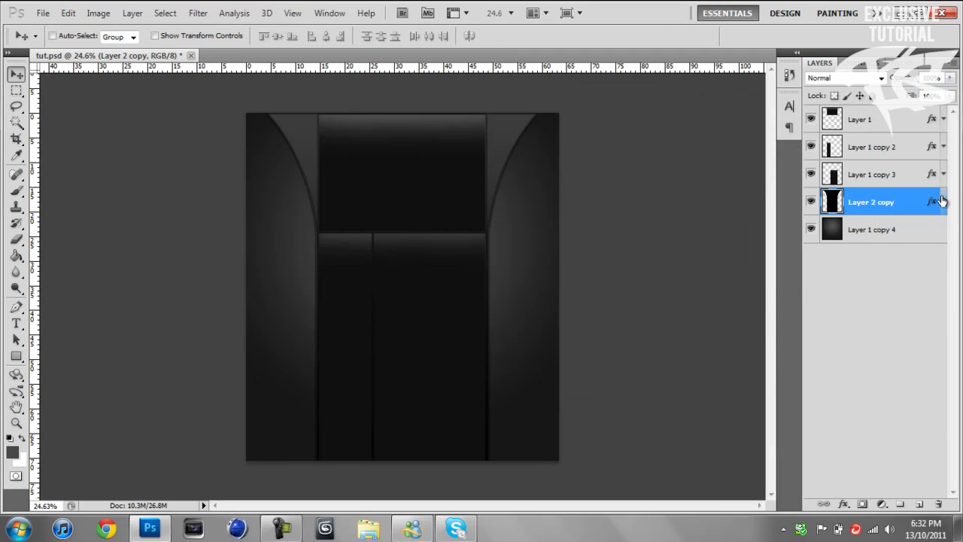
- Stretch Layer 2 copy upward past the page's upper edge to 101.62% height and apply the transform
key("ctrl+t")
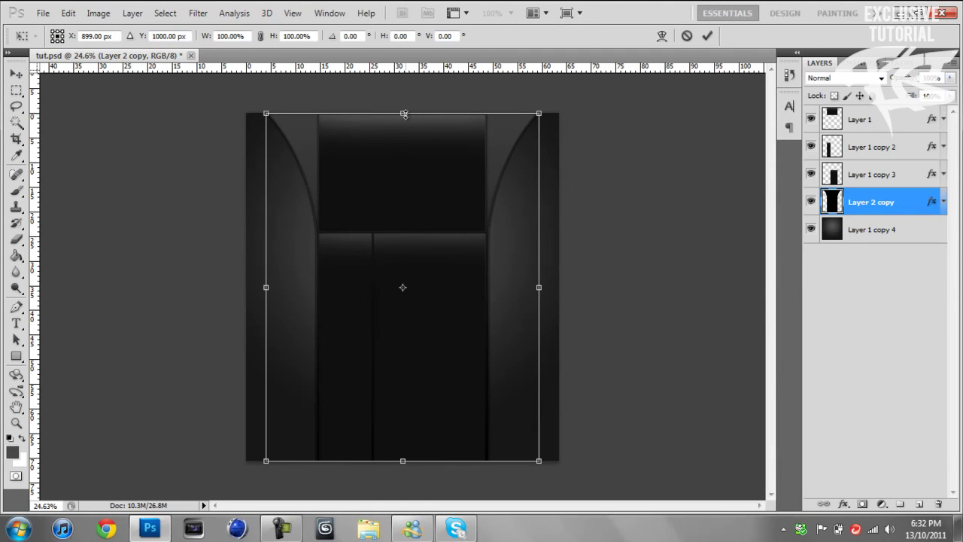
left_click_drag(418, 109, 419, 108)
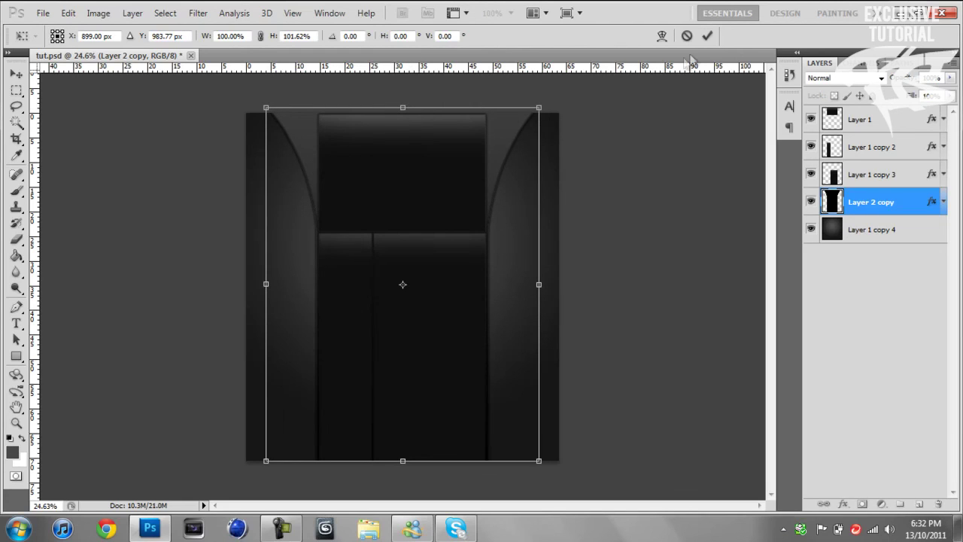
left_click(707, 35)
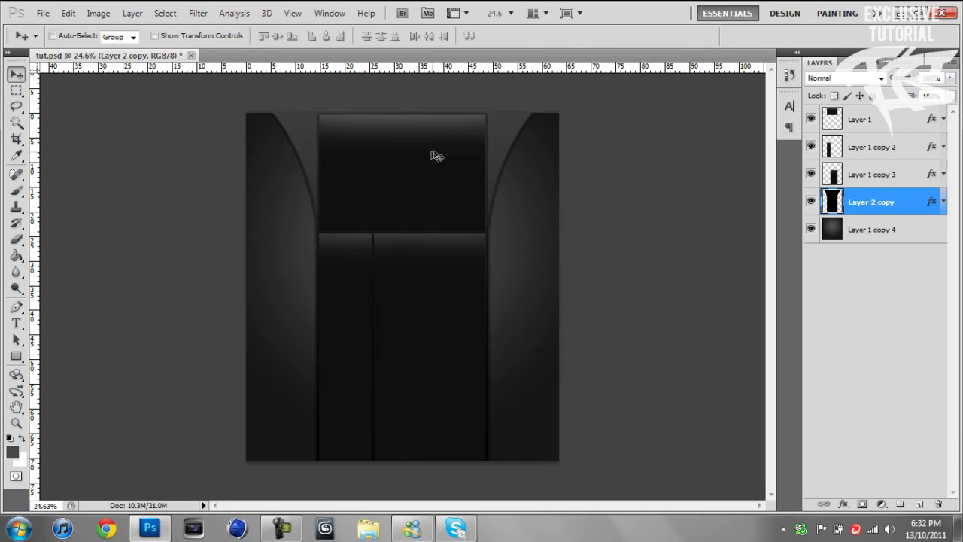
- Create a new layer above Layer 1 and set up a soft round brush with 1000 px size and 0% hardness
left_click(887, 121)
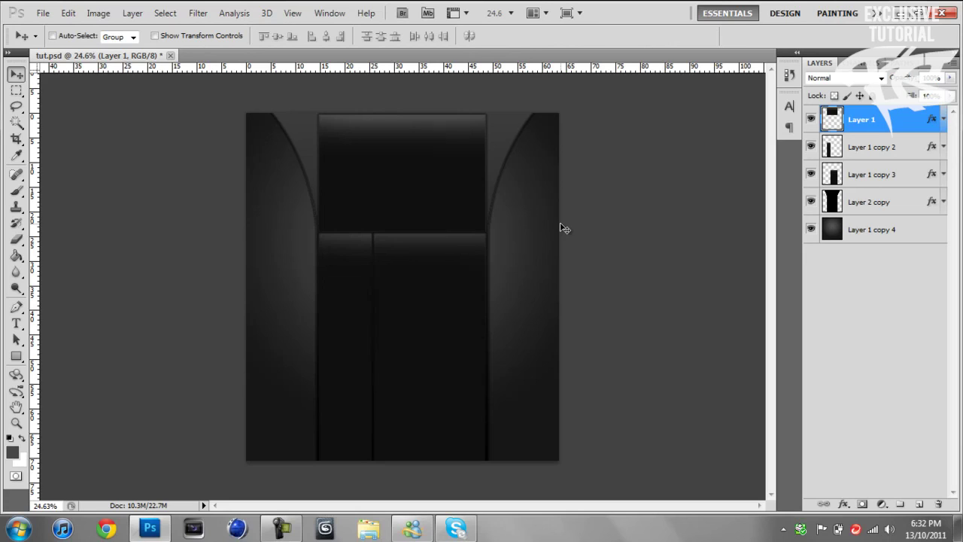
left_click(919, 503)
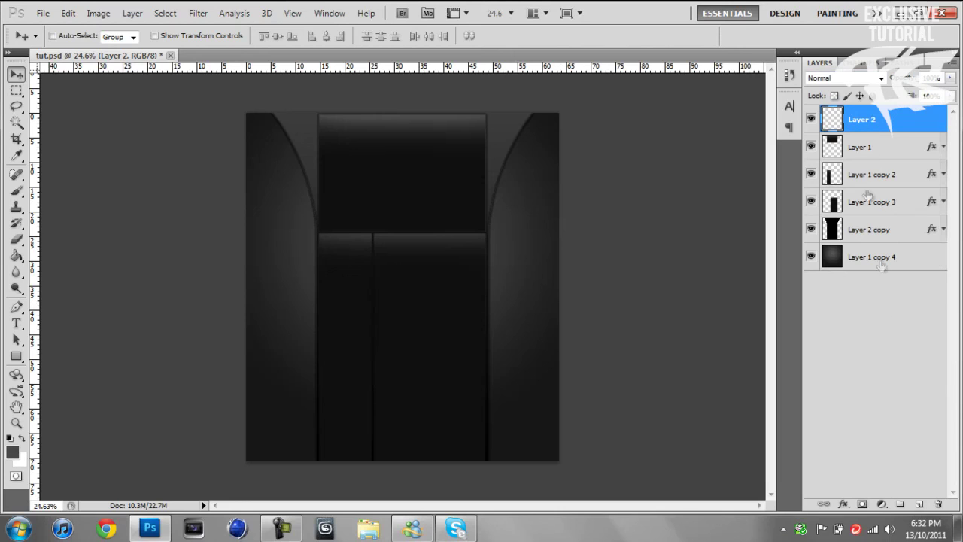
key("b")
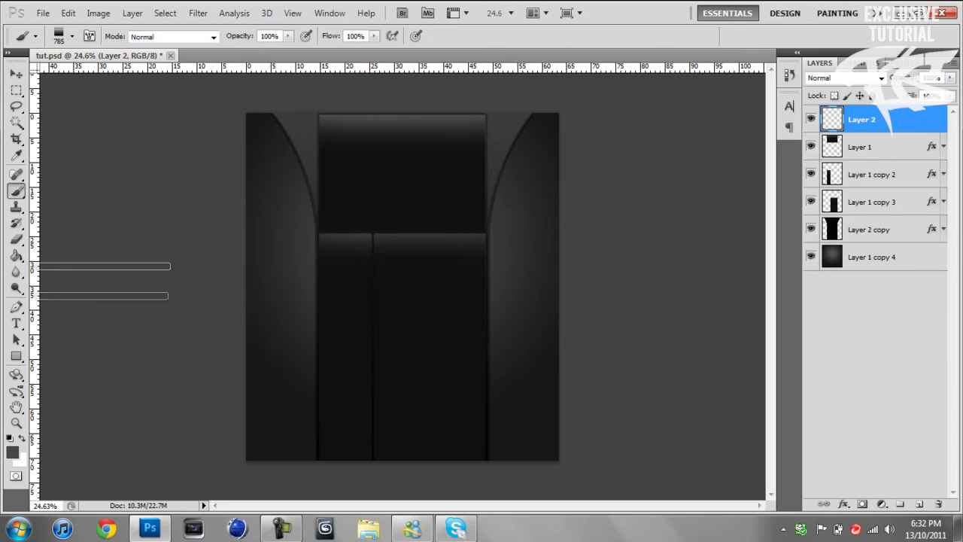
left_click(72, 36)
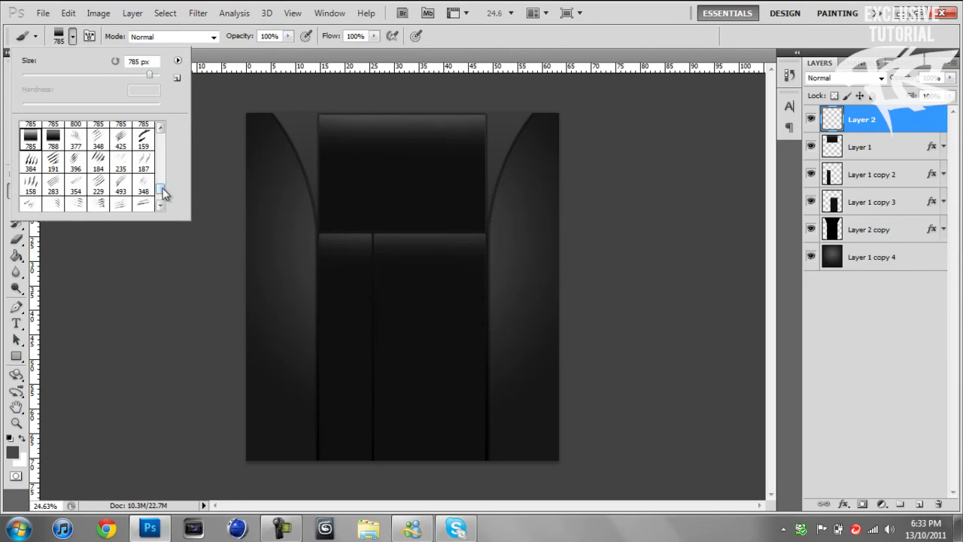
left_click_drag(163, 191, 161, 132)
left_click(30, 132)
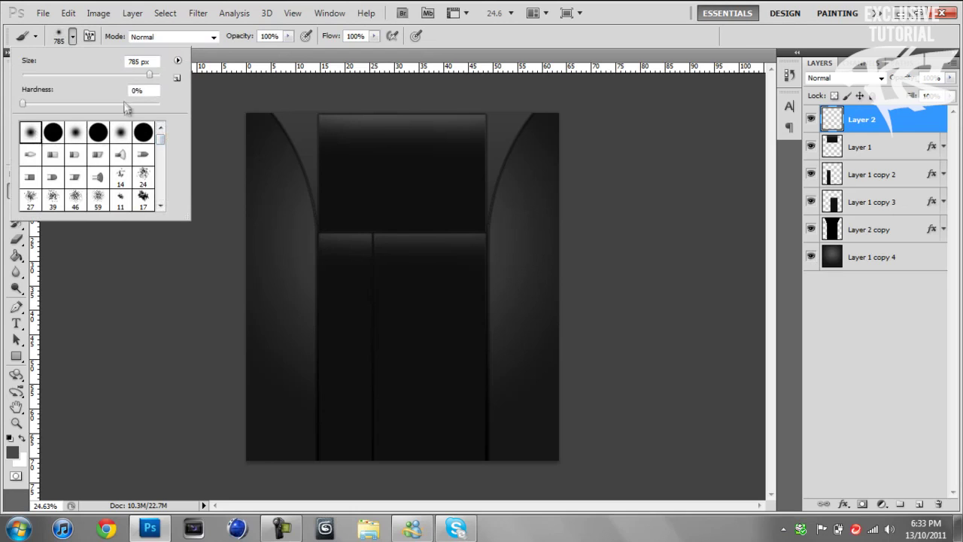
left_click(144, 61)
type("1000")
key("Return")
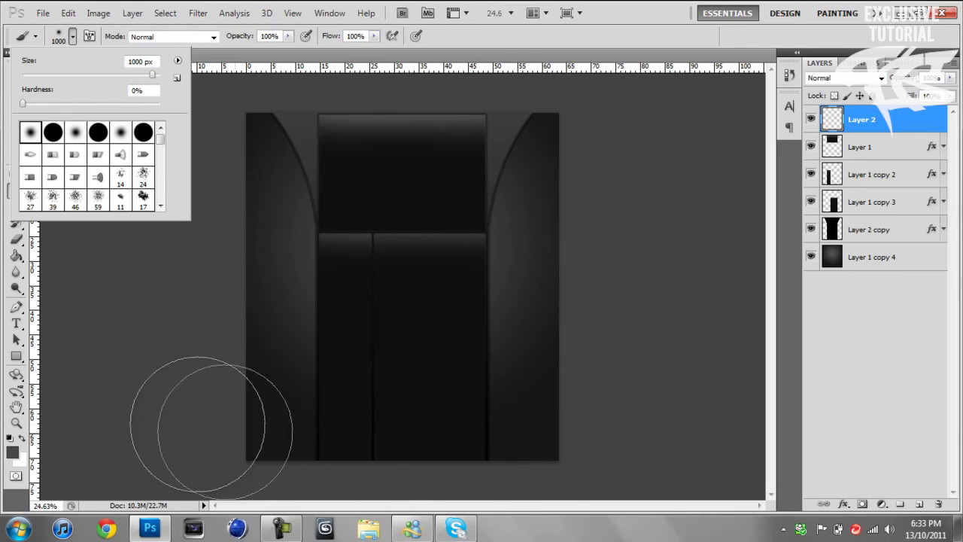
- Set the foreground colour to near-black 050505 and paint a soft dark fade along the page's lower edge on the new layer
left_click(47, 436)
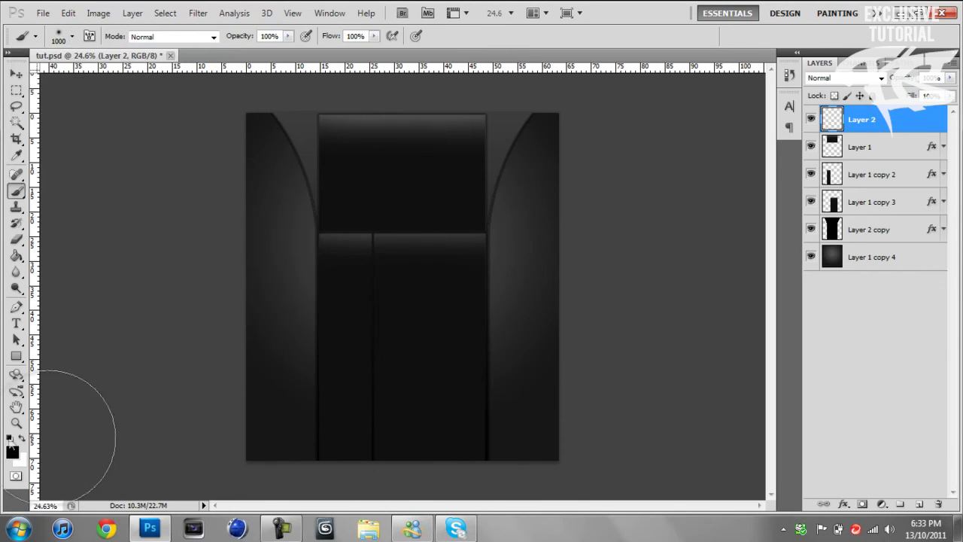
key("i")
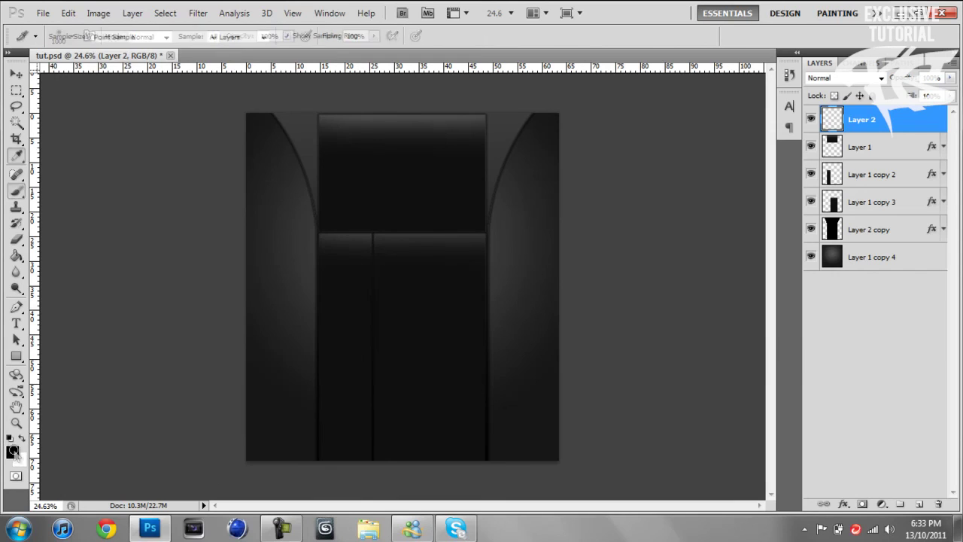
left_click(13, 452)
left_click(533, 317)
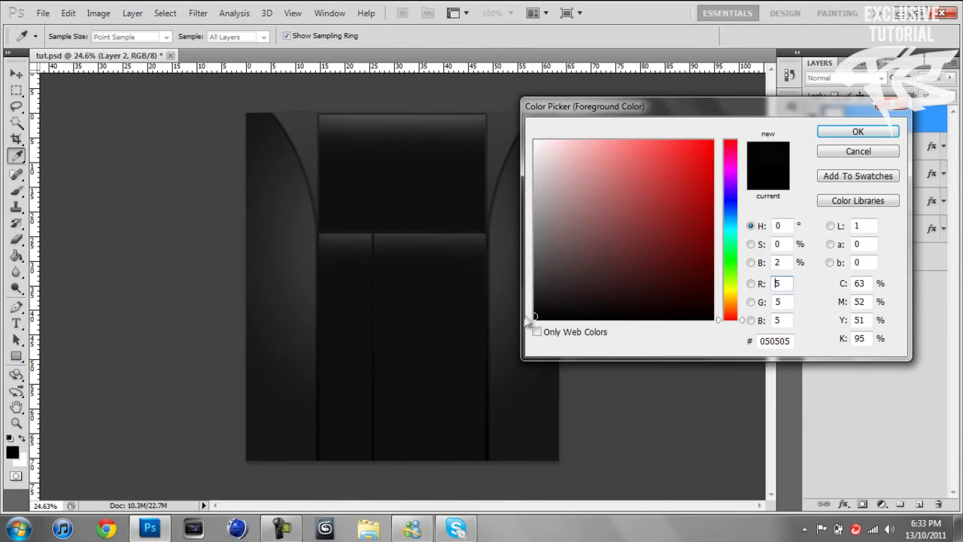
left_click(883, 131)
key("b")
key("ctrl+minus")
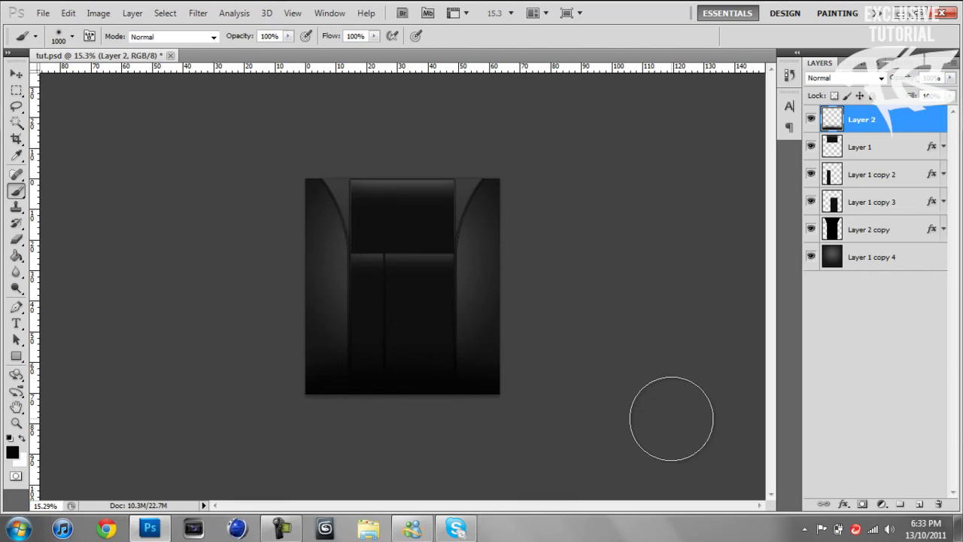
- Inspect the page layout up close, from the header and content panels down to the dark fade at the page's foot
key("v")
key("ctrl+plus")
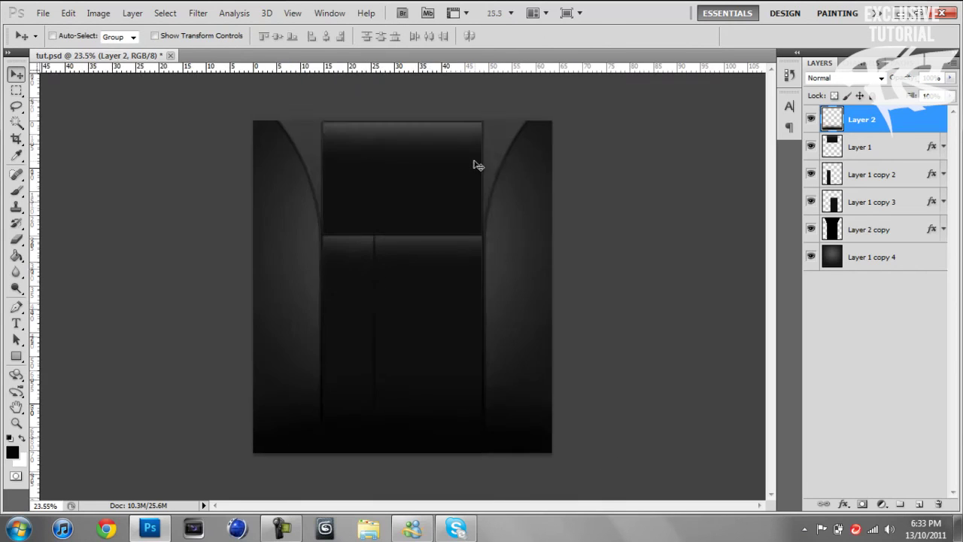
scroll(437, 160, "up", 3)
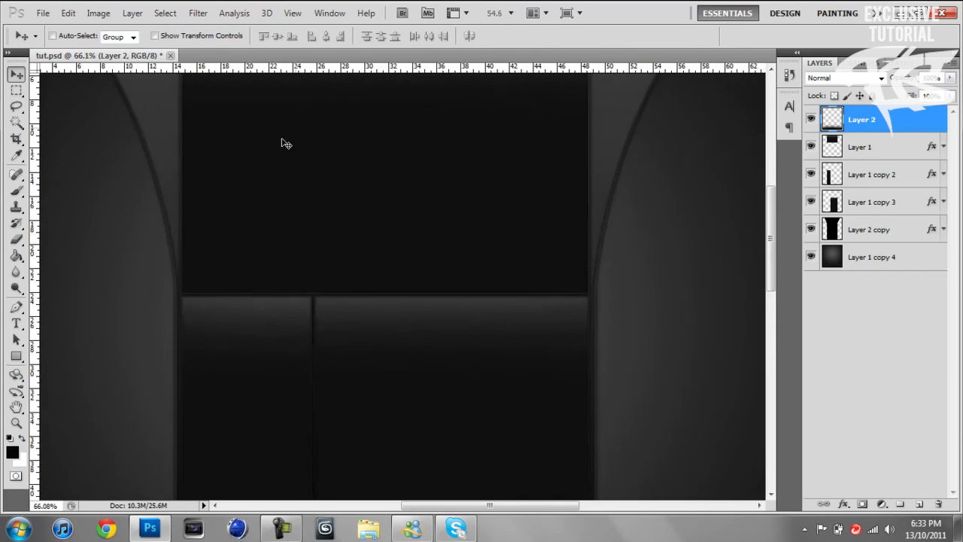
scroll(410, 162, "up", 1)
left_click_drag(770, 227, 763, 372)
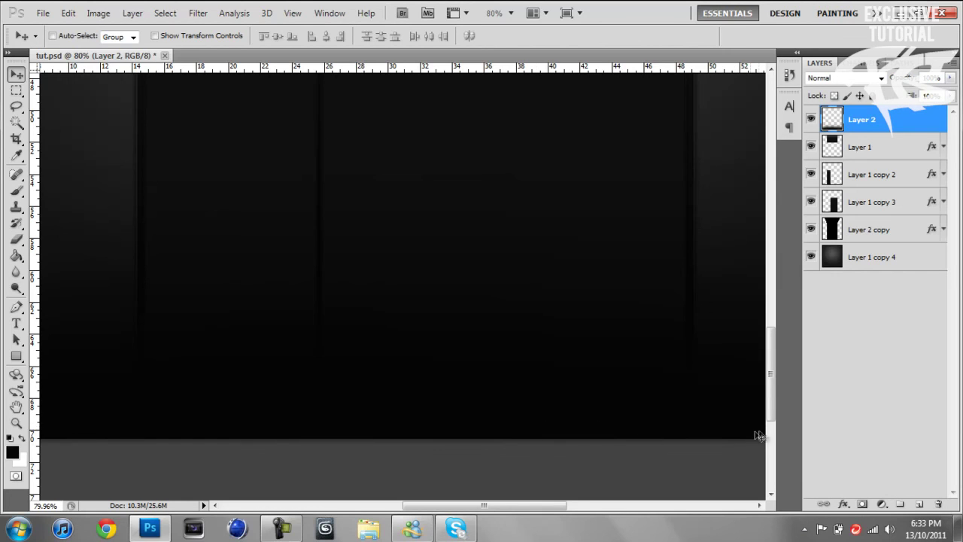
scroll(662, 382, "up", 3)
scroll(662, 382, "down", 3)
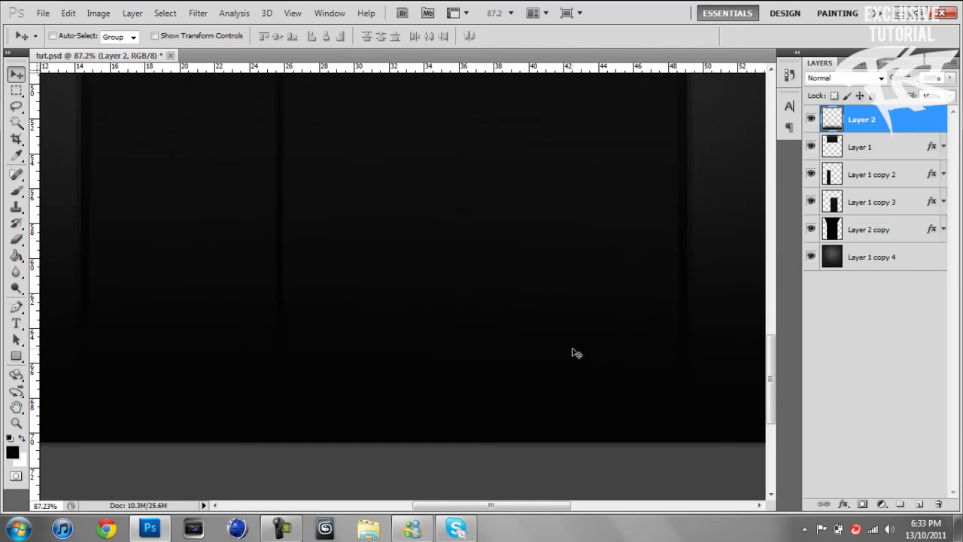
scroll(576, 353, "down", 1)
left_click_drag(768, 404, 777, 243)
scroll(554, 232, "down", 4)
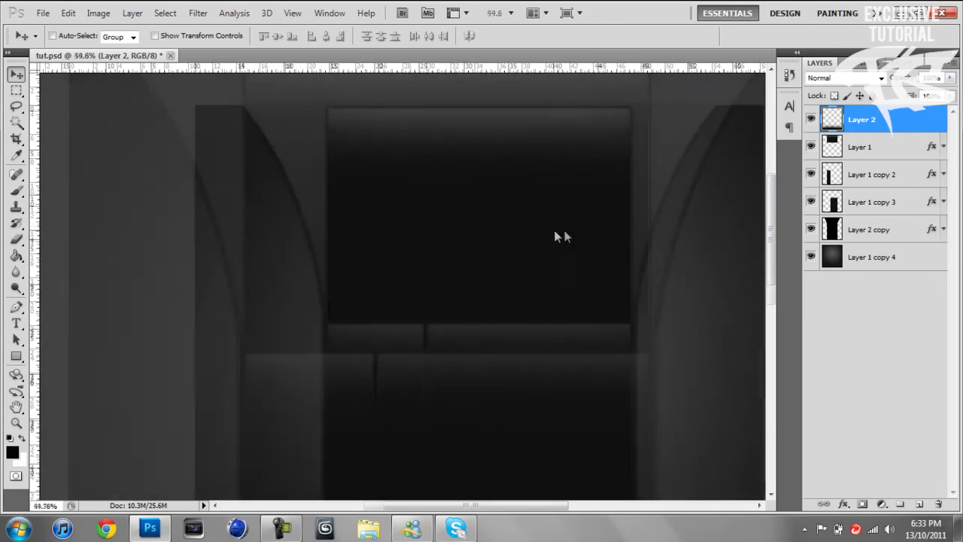
mouse_move(648, 502)
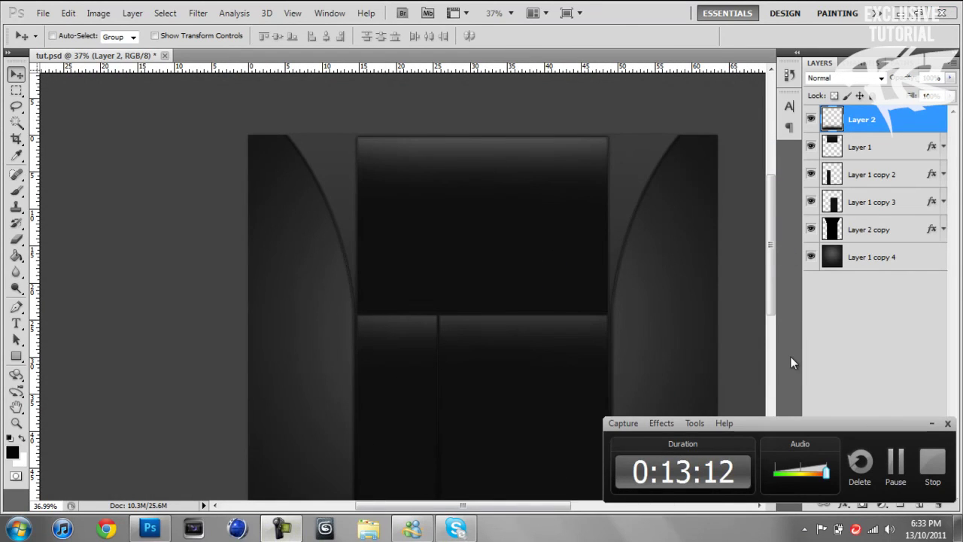